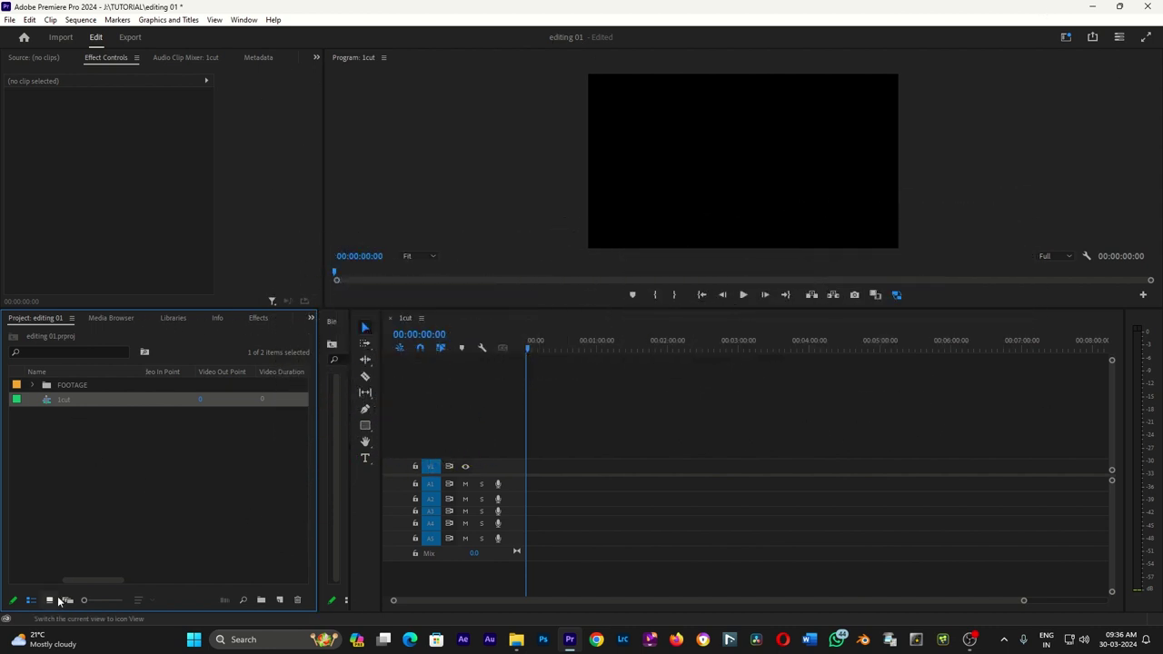
Step: Switch the Project panel to icon view and select the FOOTAGE bin
key("ctrl+Page_Down")
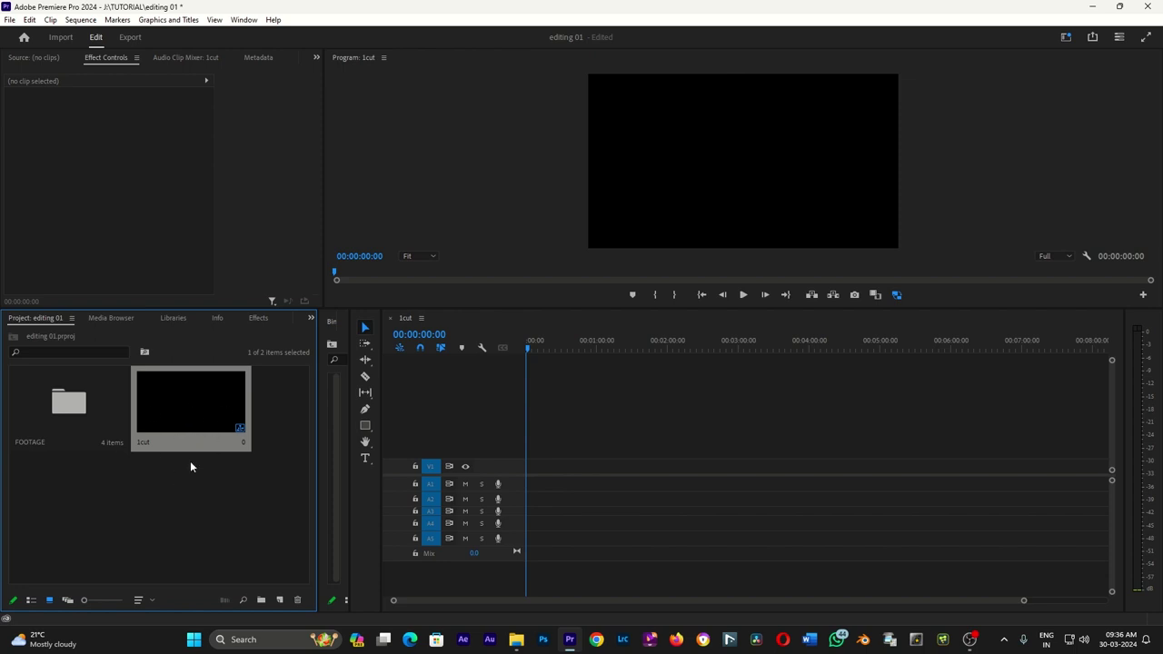
left_click(66, 411)
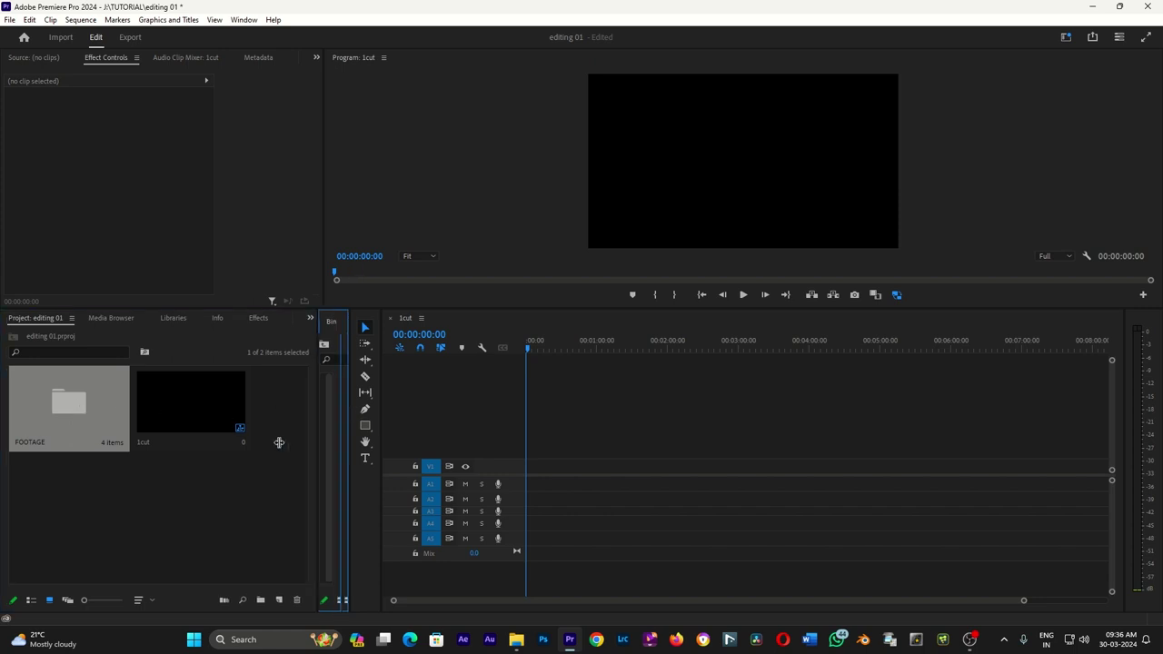
Step: Dock the FOOTAGE bin as its own panel beside the Project panel and resize the dividers
left_click_drag(316, 443, 221, 443)
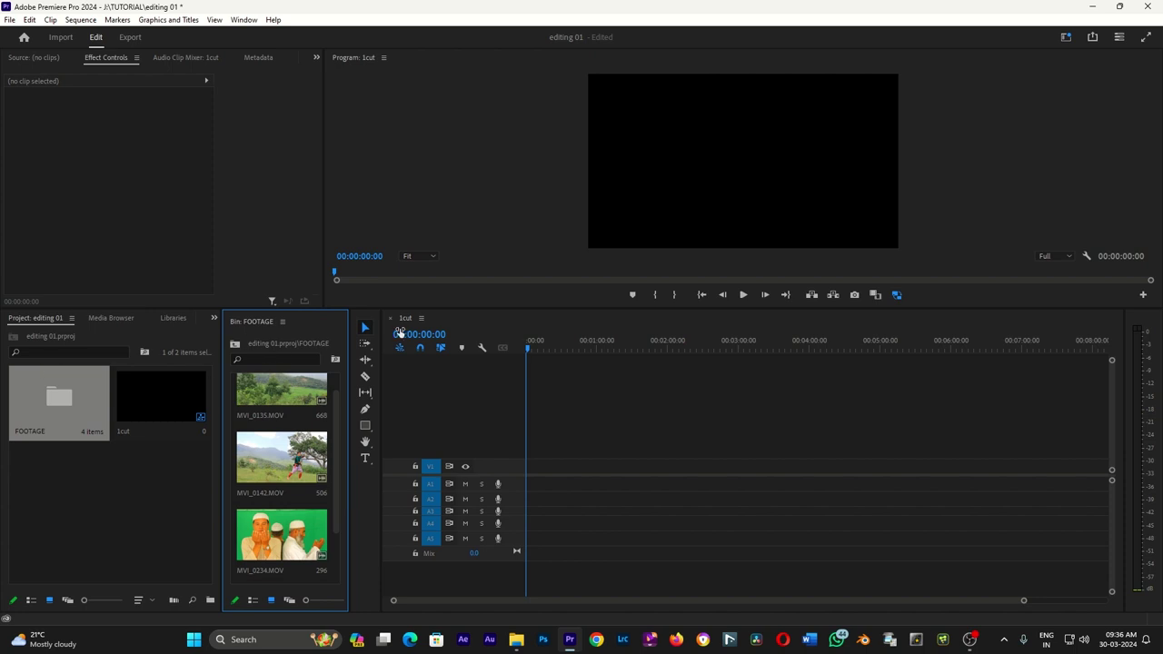
mouse_move(261, 327)
left_mouse_down()
mouse_move(403, 389)
mouse_move(213, 440)
left_mouse_up()
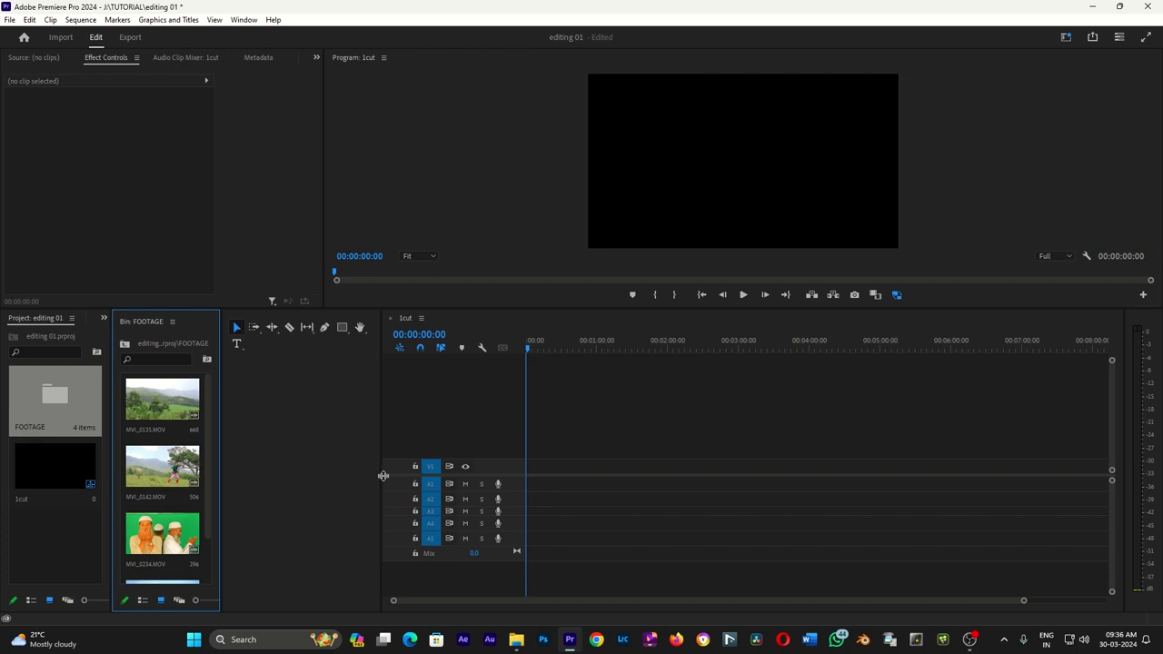
left_click_drag(379, 474, 250, 479)
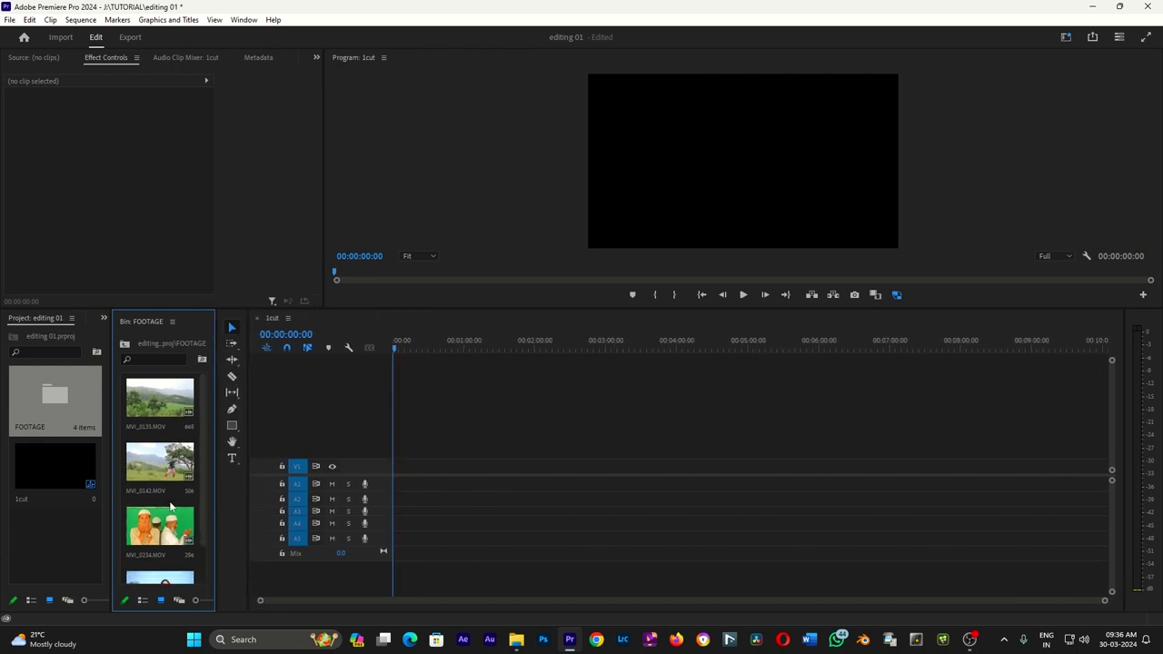
left_click_drag(111, 548, 370, 554)
Step: Preview MVI_0142, MVI_0234 and PREG6452, return to MVI_0135.MOV, and enlarge the Source monitor
double_click(314, 400)
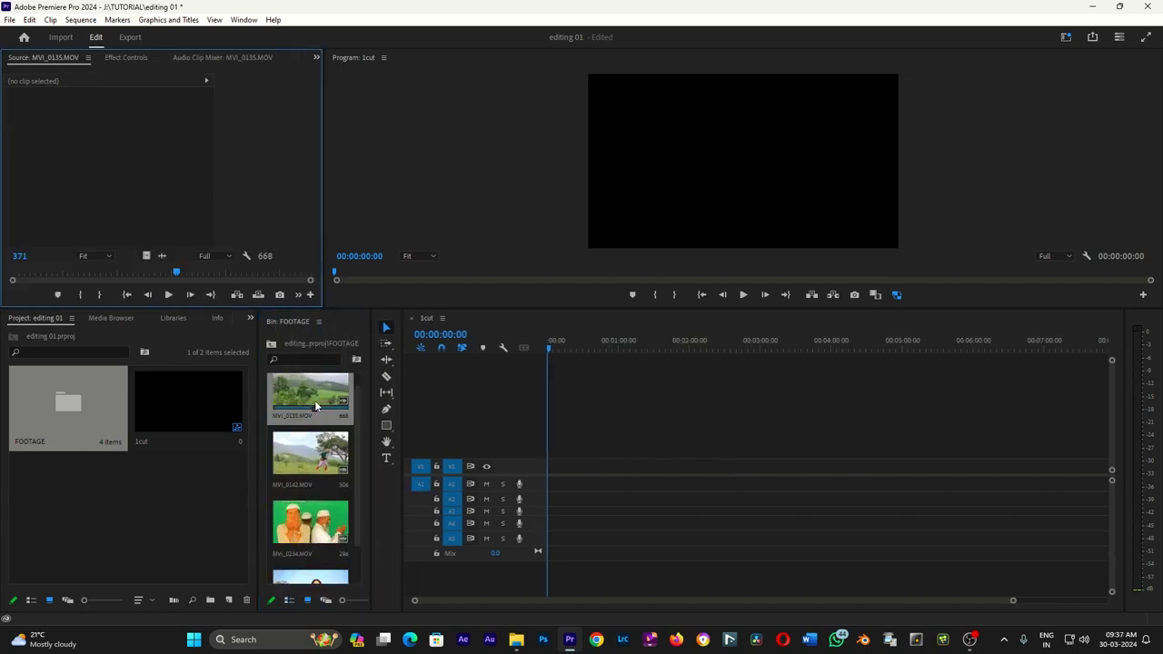
double_click(309, 466)
double_click(307, 523)
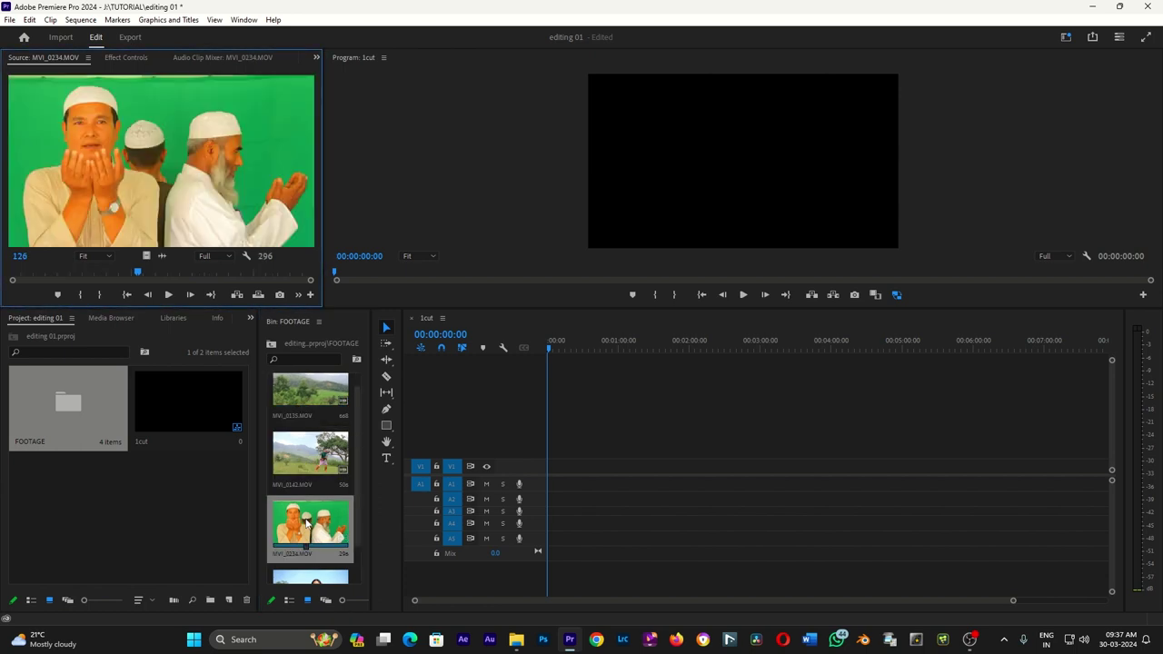
scroll(307, 527, "down", 1)
double_click(304, 542)
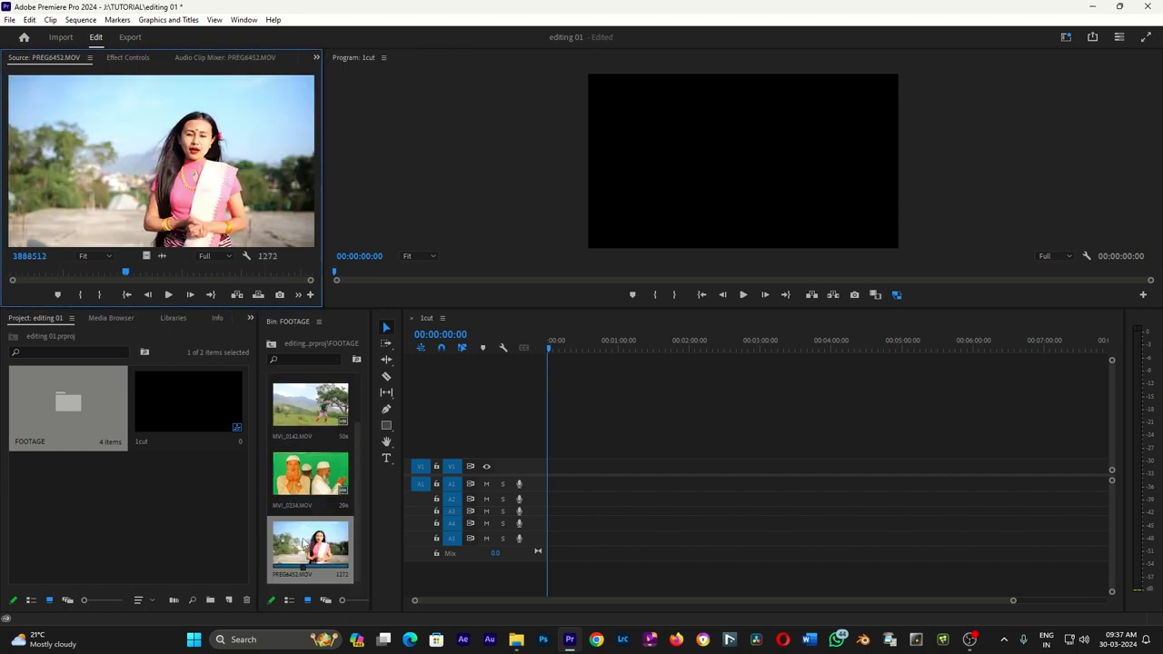
scroll(363, 441, "up", 1)
double_click(322, 400)
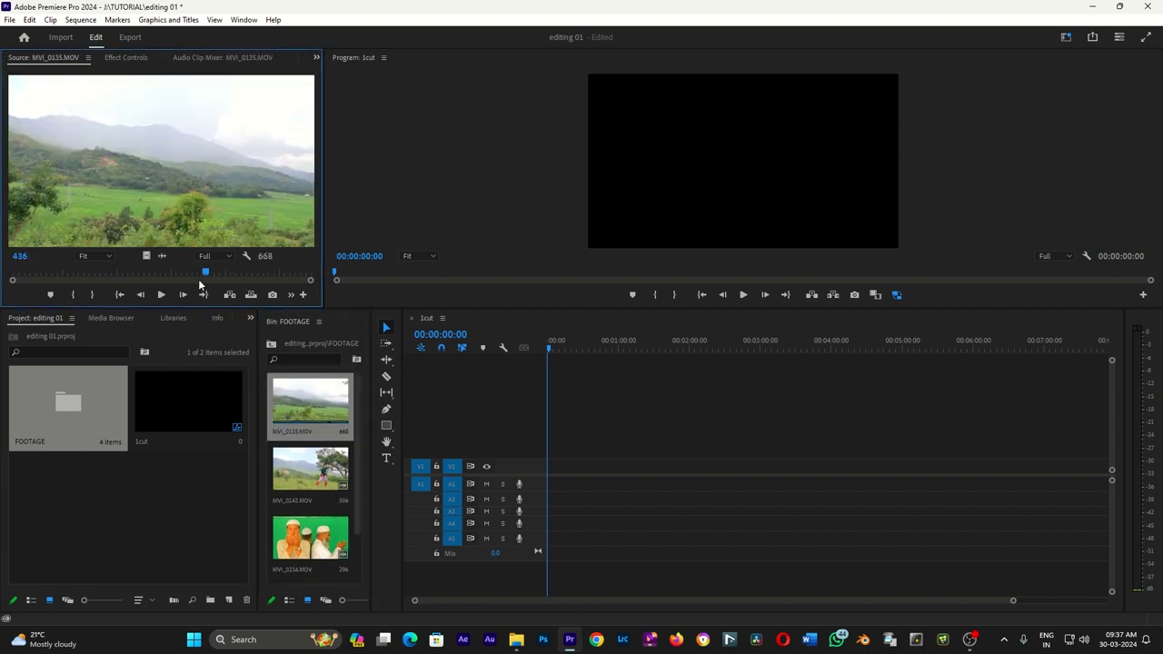
mouse_move(324, 305)
left_mouse_down()
mouse_move(495, 307)
mouse_move(439, 395)
left_mouse_up()
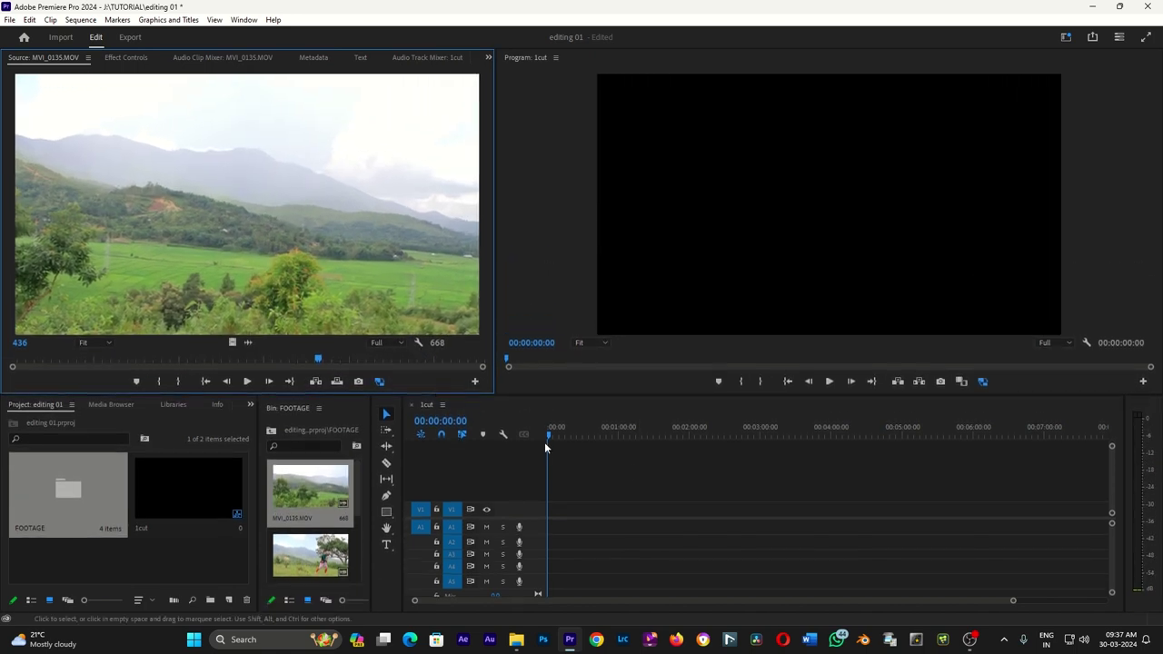
Step: Cycle focus through timeline, Program and Source panels, then scrub MVI_0135.MOV back to frame 221
left_click(529, 435)
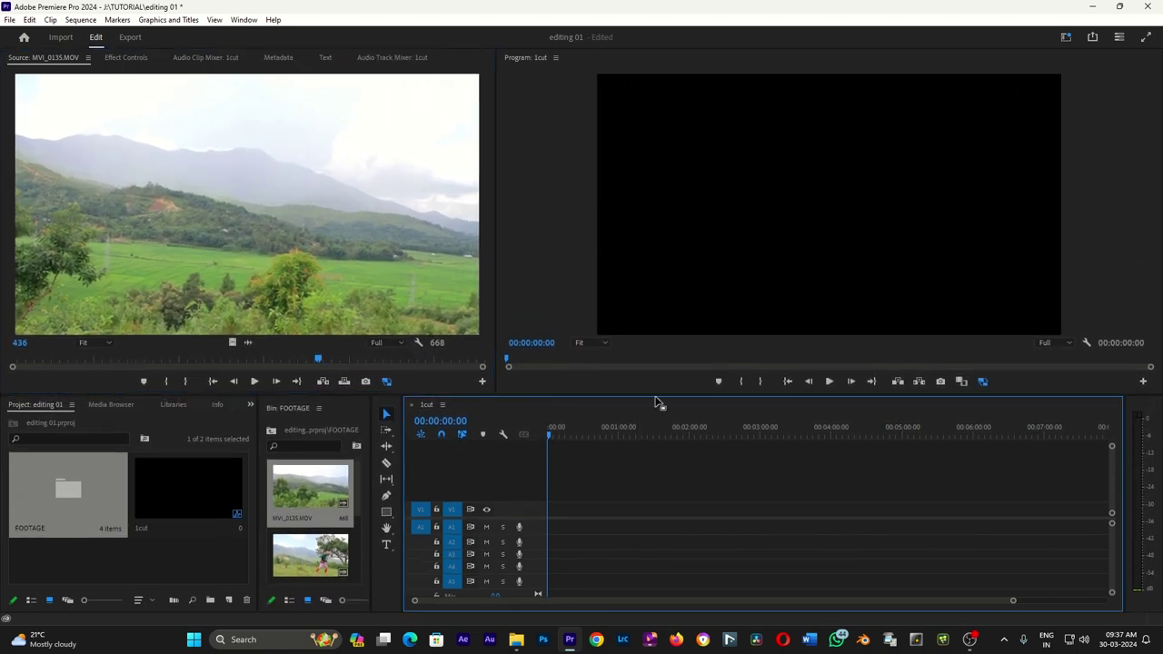
left_click(633, 379)
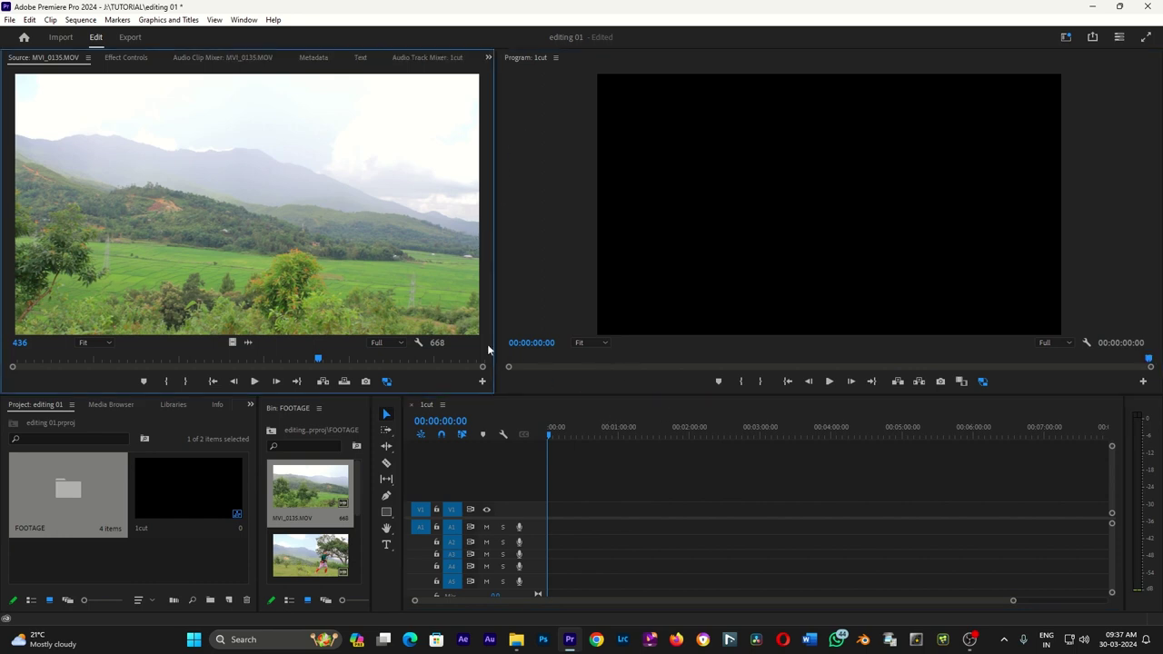
left_click(554, 463)
left_click(465, 275)
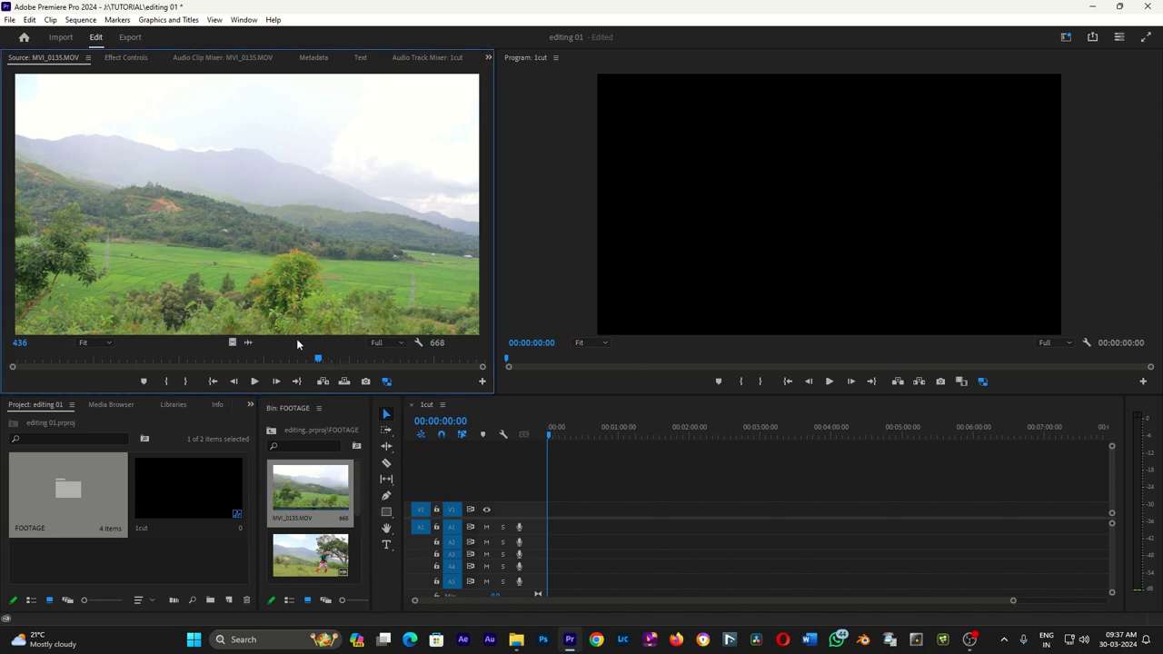
mouse_move(317, 361)
left_mouse_down()
mouse_move(82, 359)
mouse_move(184, 356)
left_mouse_up()
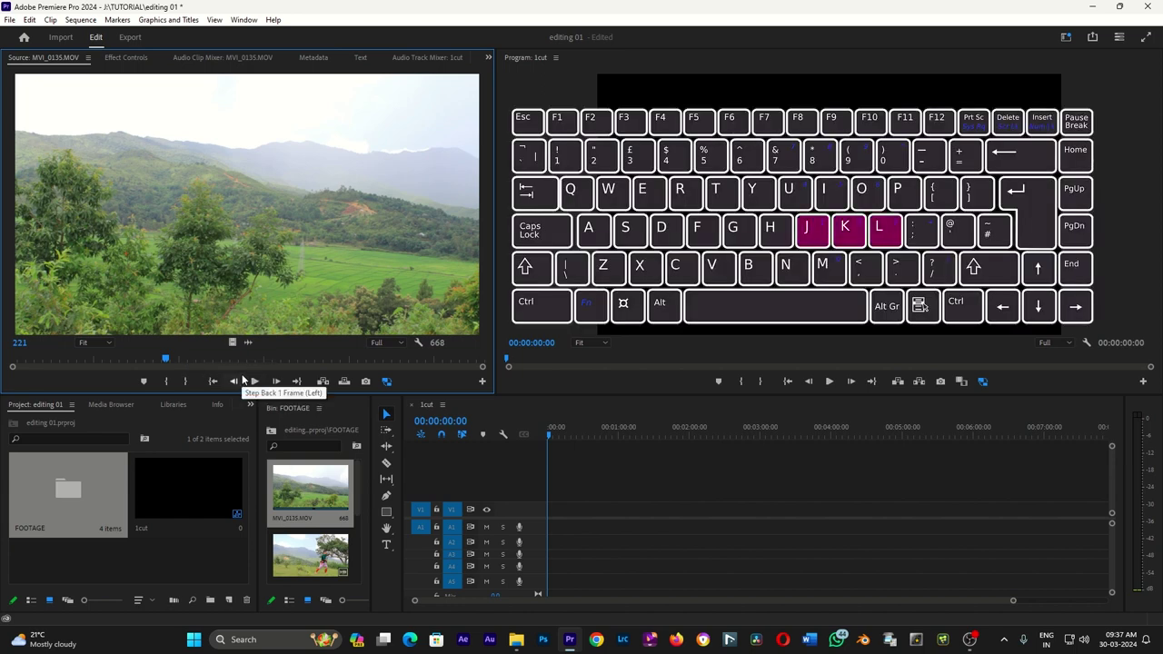
Step: Shuttle MVI_0135.MOV in reverse and forward with J, K and L, stopping at frame 563
key("j")
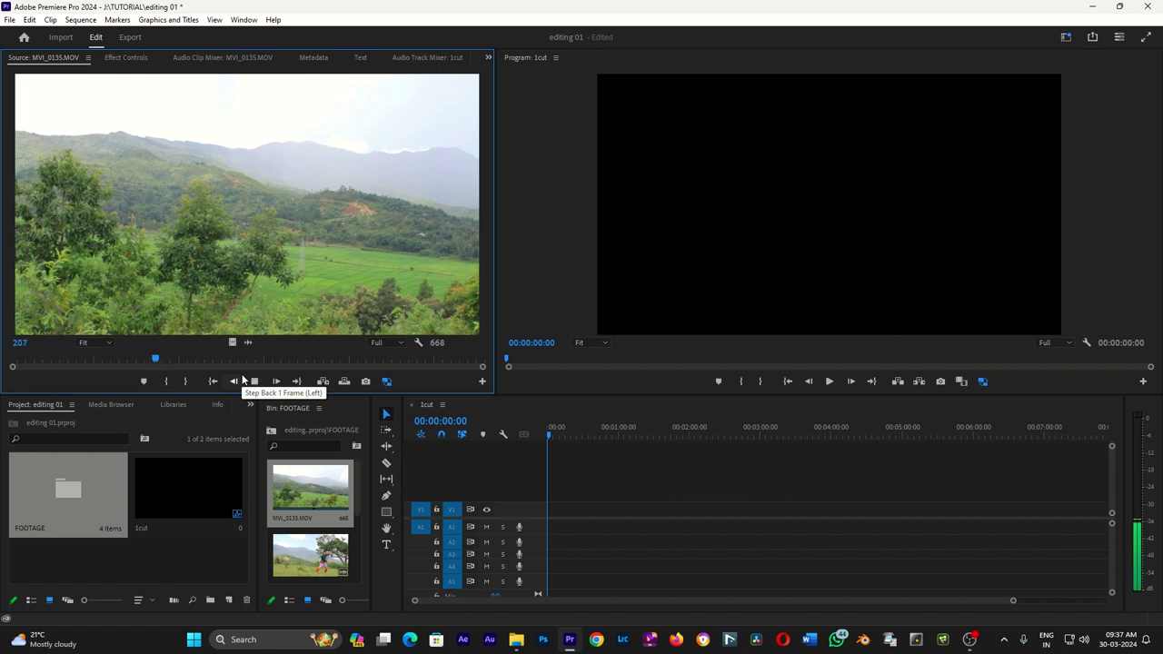
key("k")
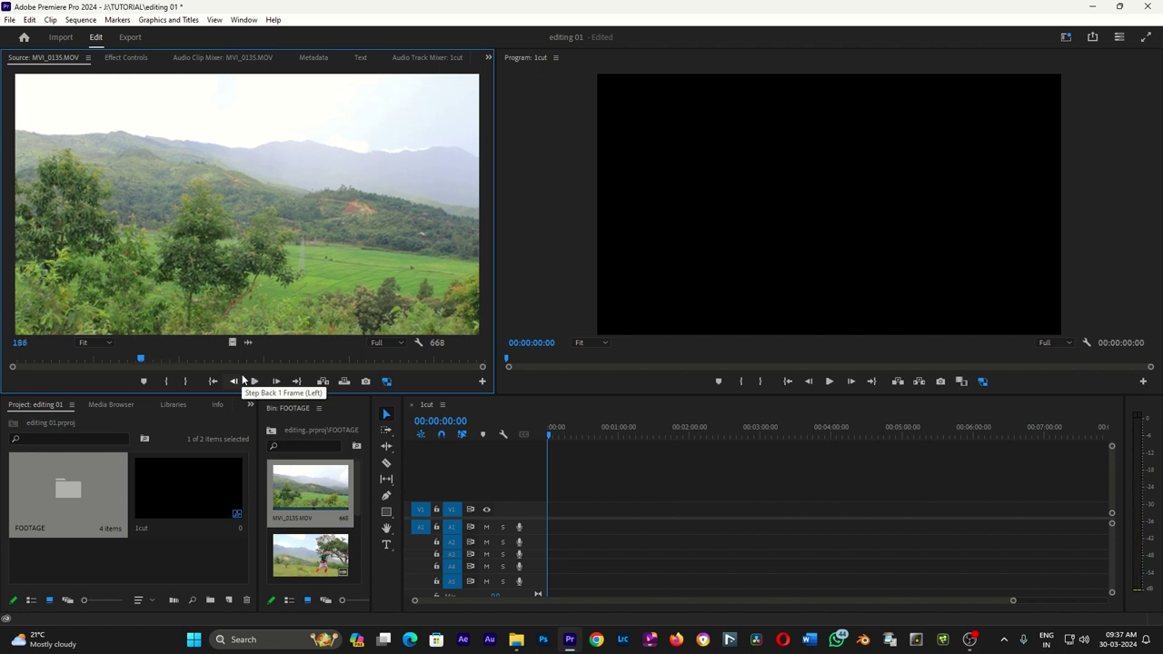
key("l")
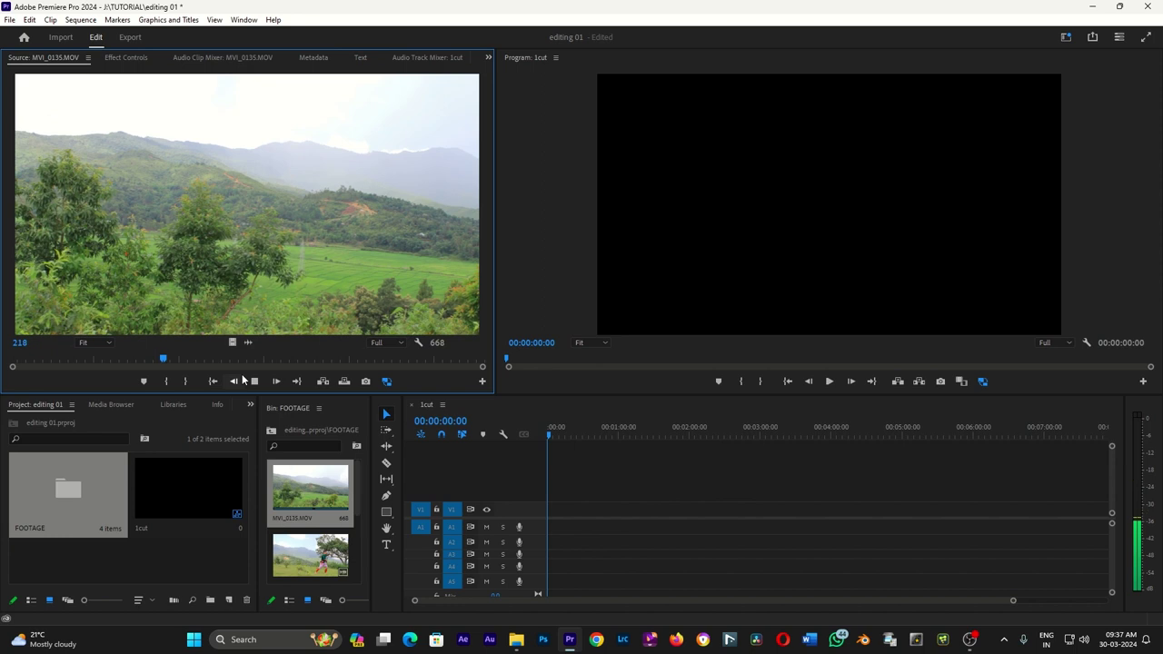
key("k")
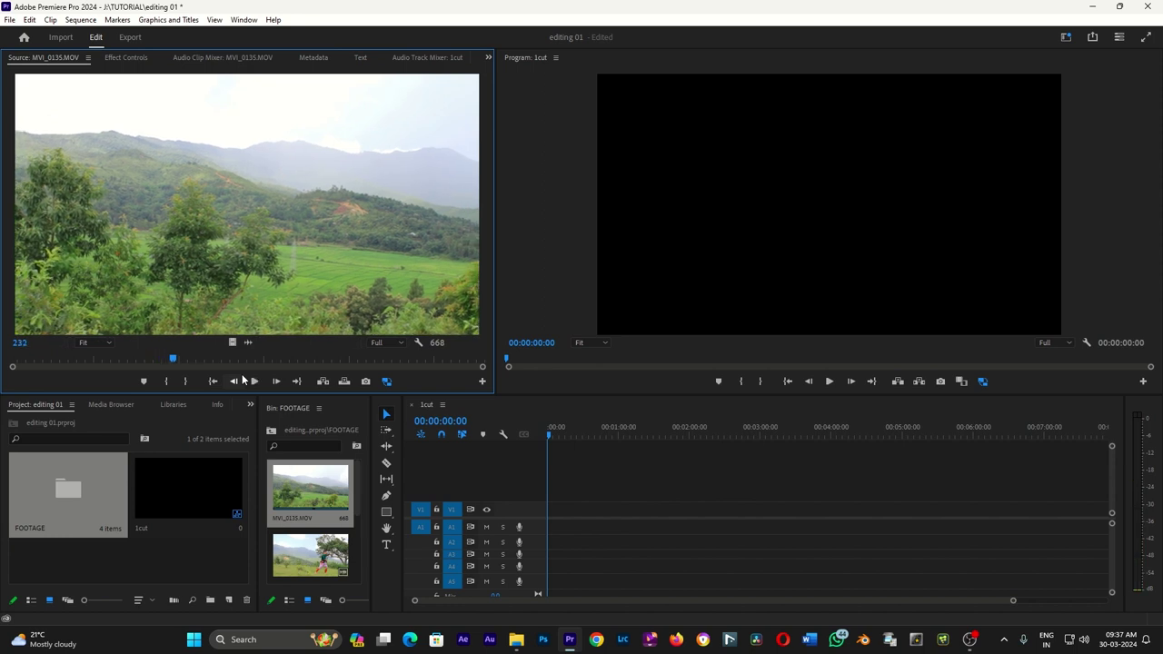
key("k")
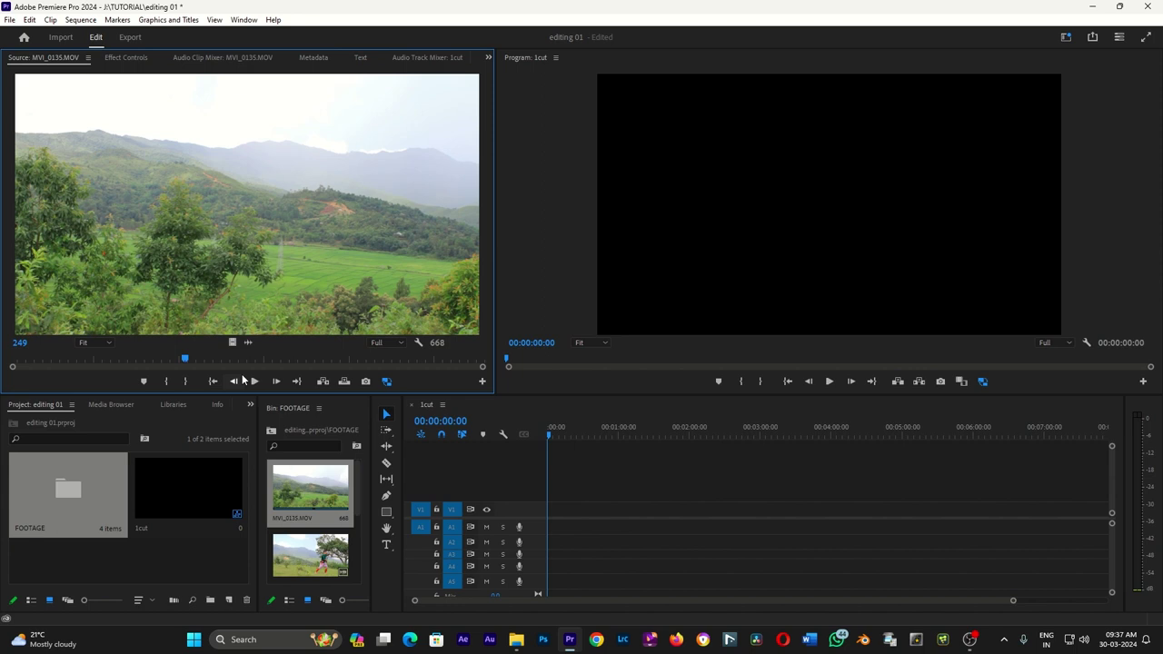
key("l")
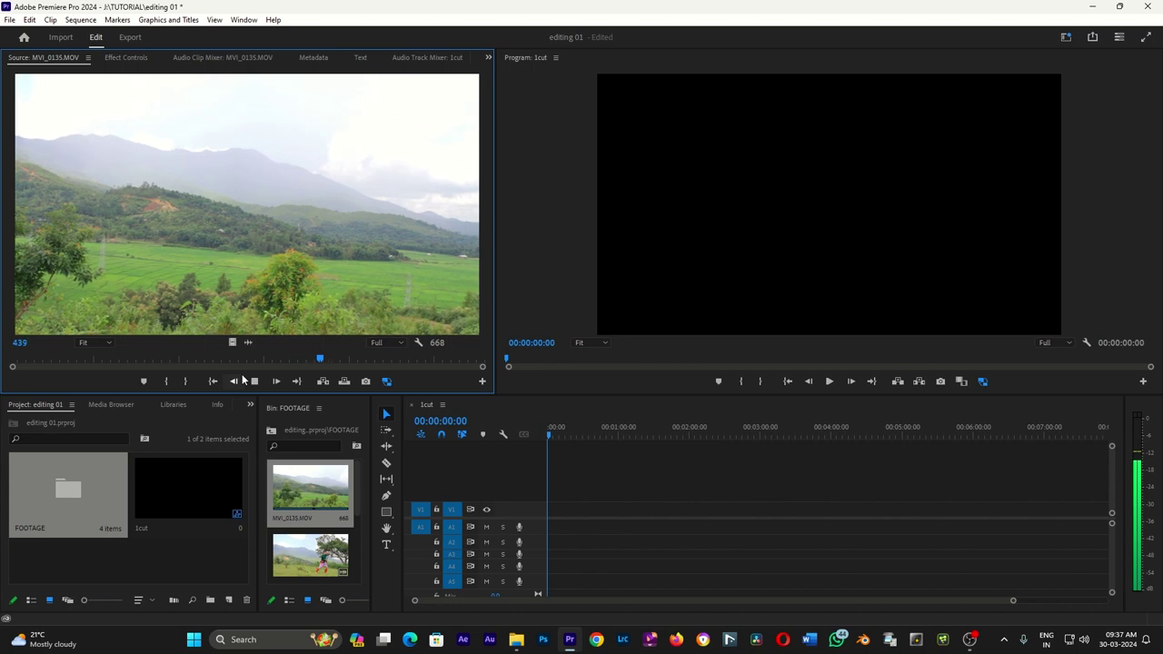
key("k")
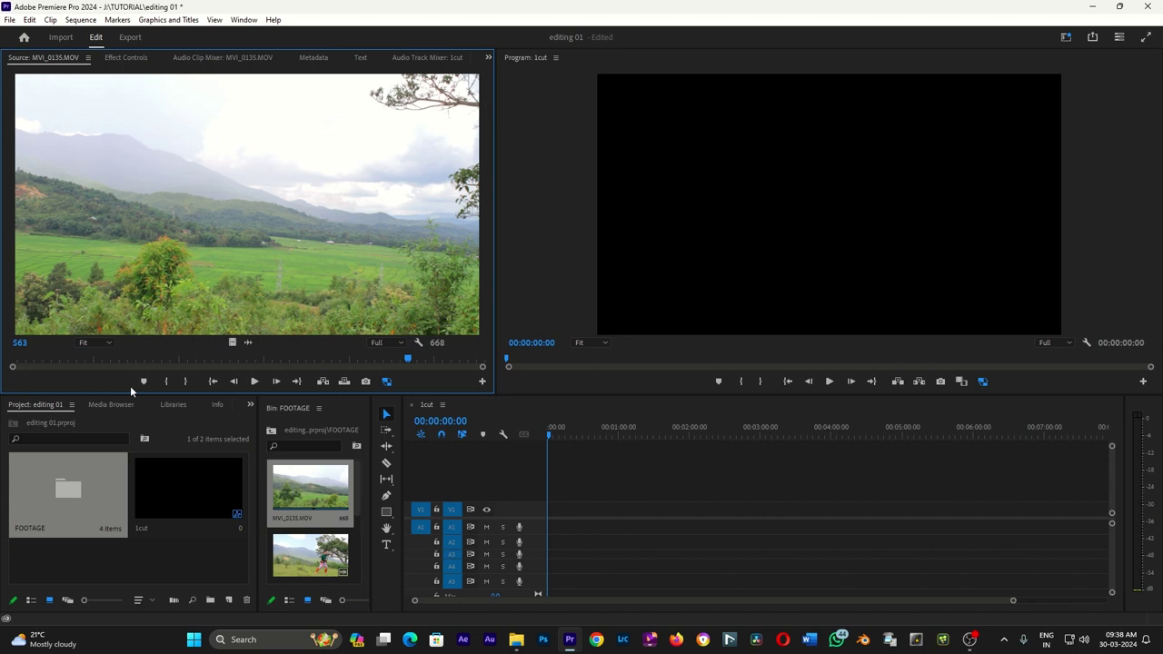
Step: Jump to frame 83, demo Drag Video Only and Drag Audio Only without dropping, then scrub to frame 100
left_click(69, 360)
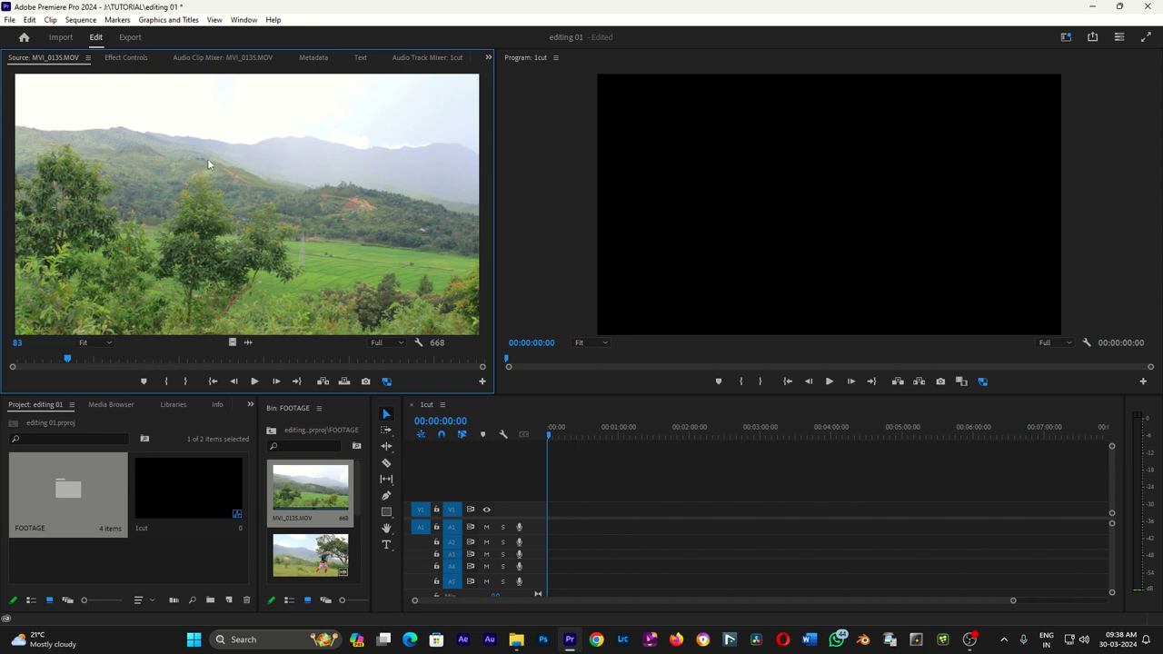
mouse_move(237, 216)
left_mouse_down()
mouse_move(469, 413)
mouse_move(332, 261)
left_mouse_up()
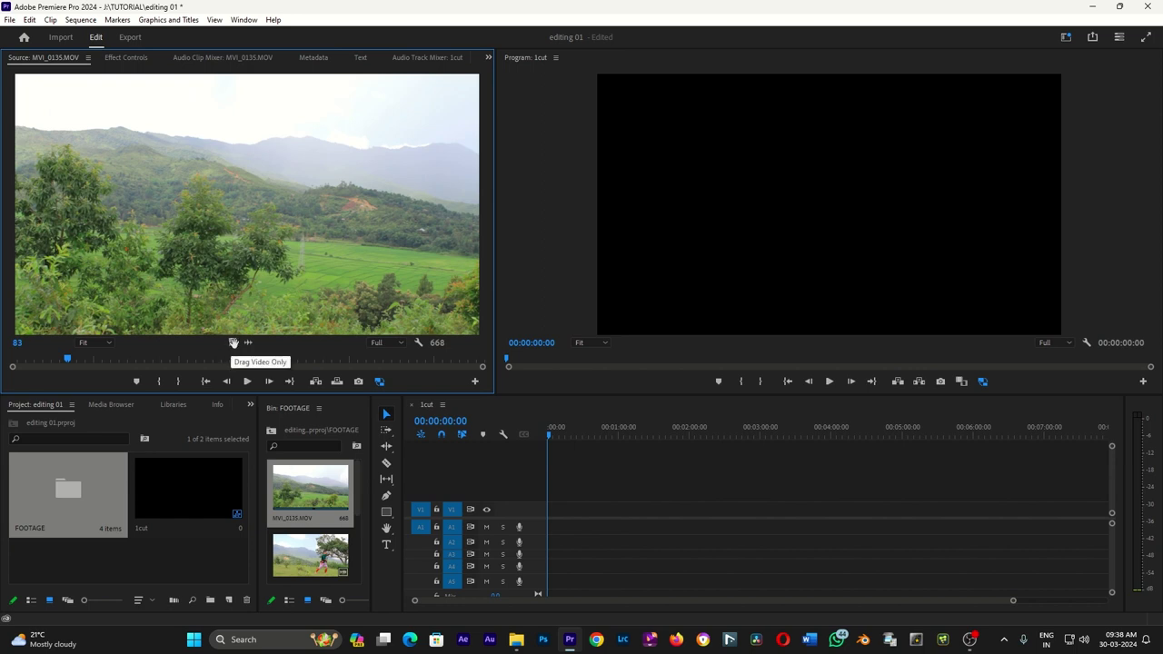
left_click_drag(232, 343, 311, 361)
mouse_move(248, 343)
left_mouse_down()
mouse_move(566, 546)
mouse_move(189, 349)
mouse_move(248, 344)
left_mouse_up()
mouse_move(232, 244)
left_mouse_down()
mouse_move(543, 528)
mouse_move(355, 312)
left_mouse_up()
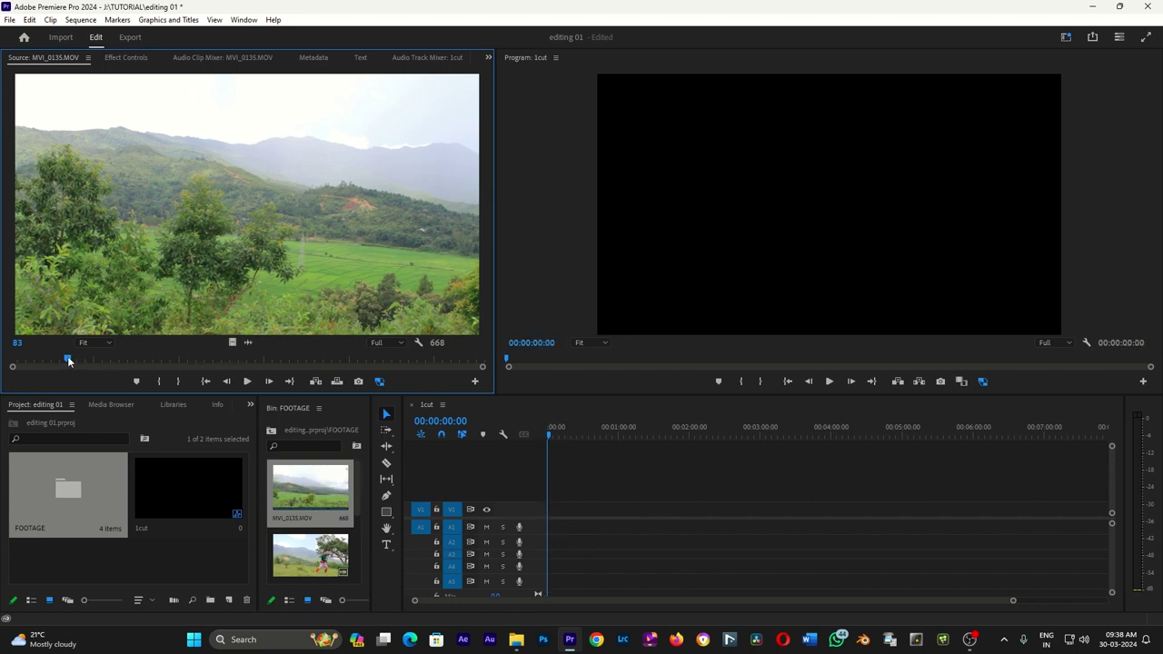
left_click_drag(55, 358, 82, 362)
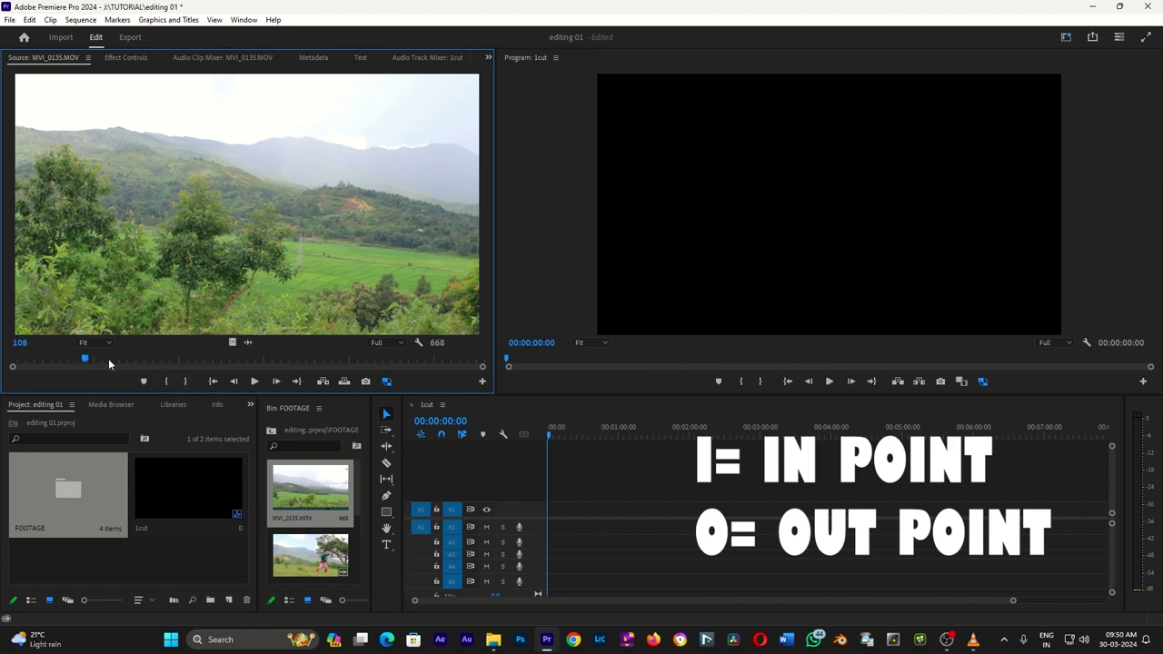
Step: Set the in point of MVI_0135.MOV at frame 224
left_click_drag(108, 358, 177, 360)
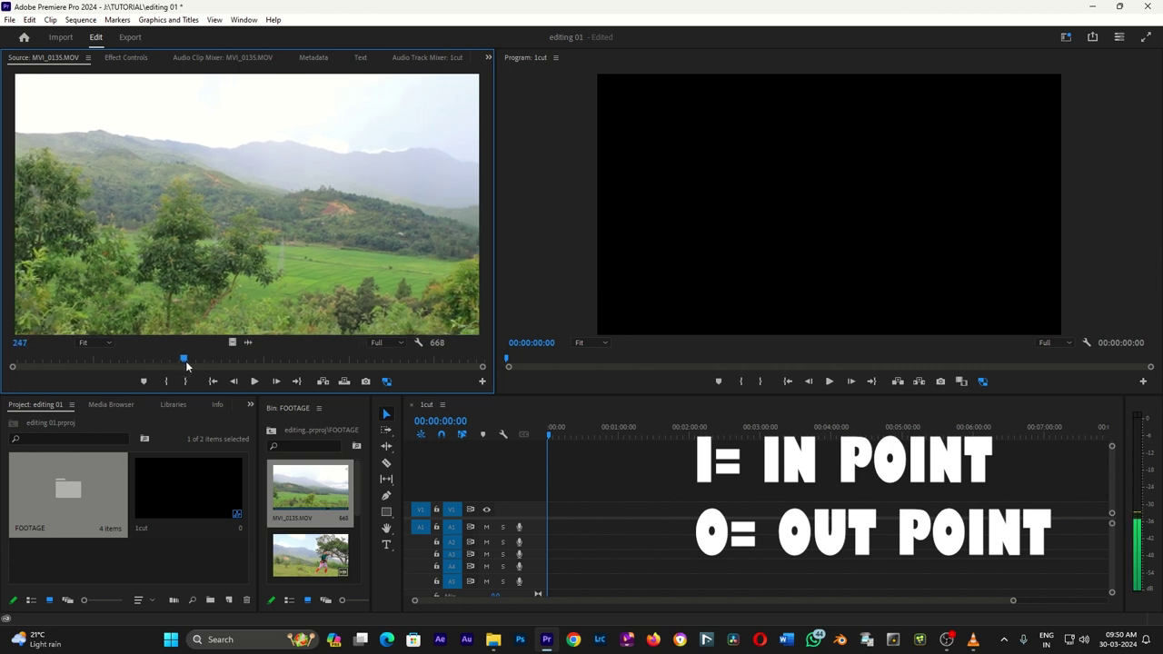
left_click_drag(177, 360, 169, 360)
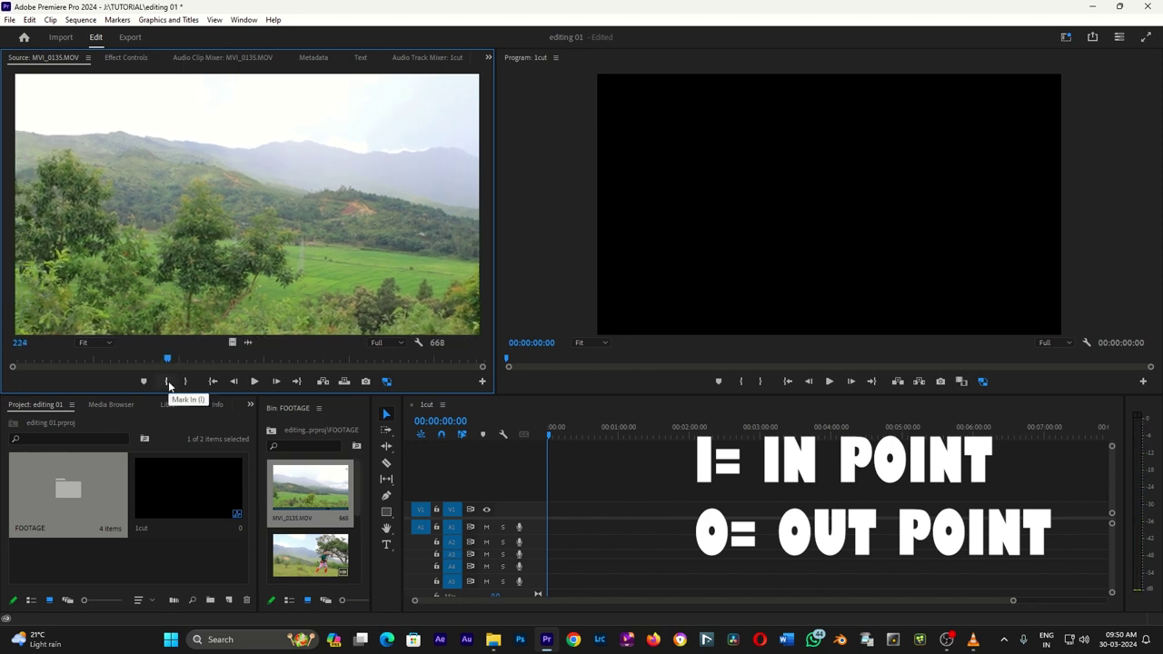
left_click(167, 382)
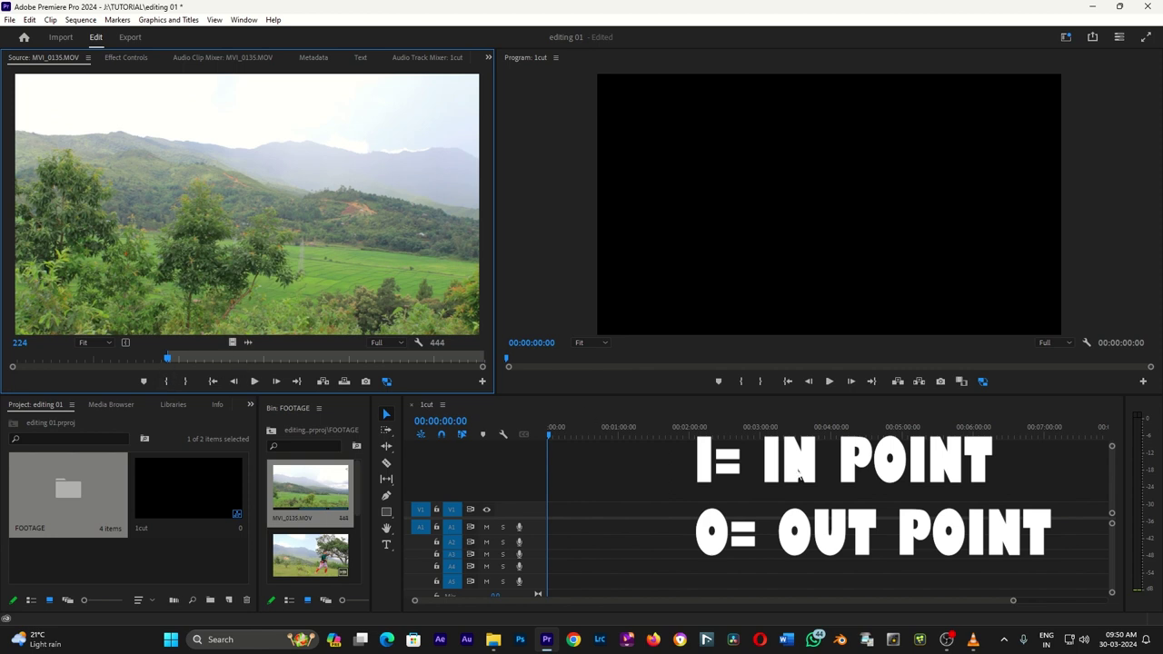
Step: Mark the out point at frame 495 so the range is 272 frames, and bring the clip over the timeline
left_click(1077, 640)
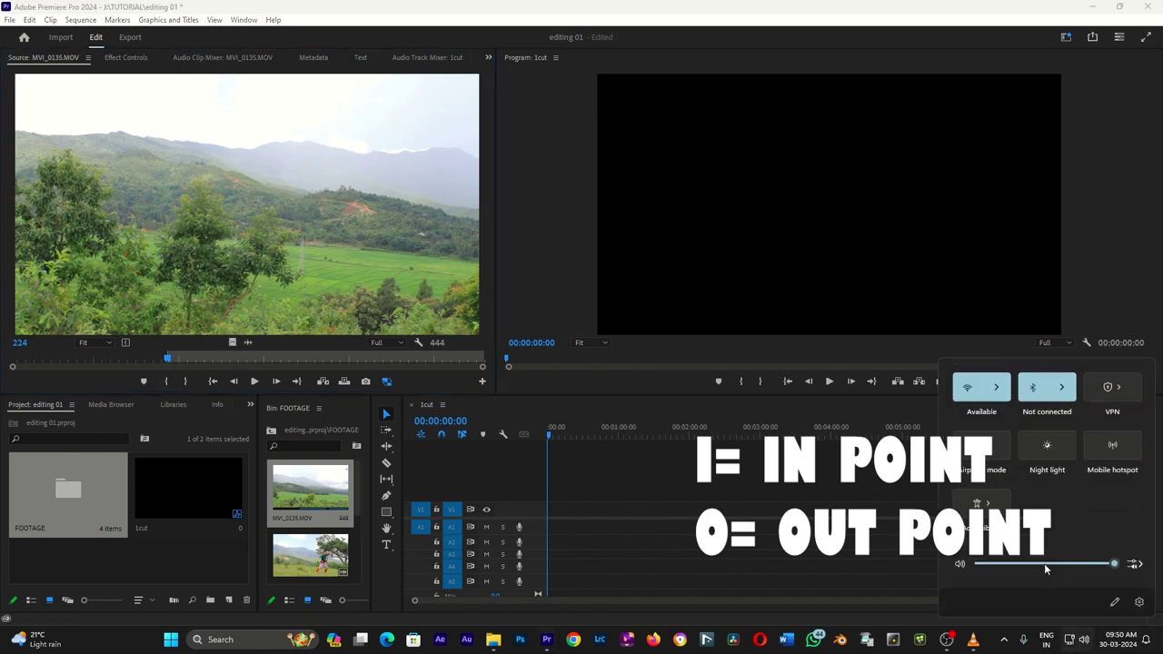
left_click(628, 535)
left_click_drag(213, 359, 360, 360)
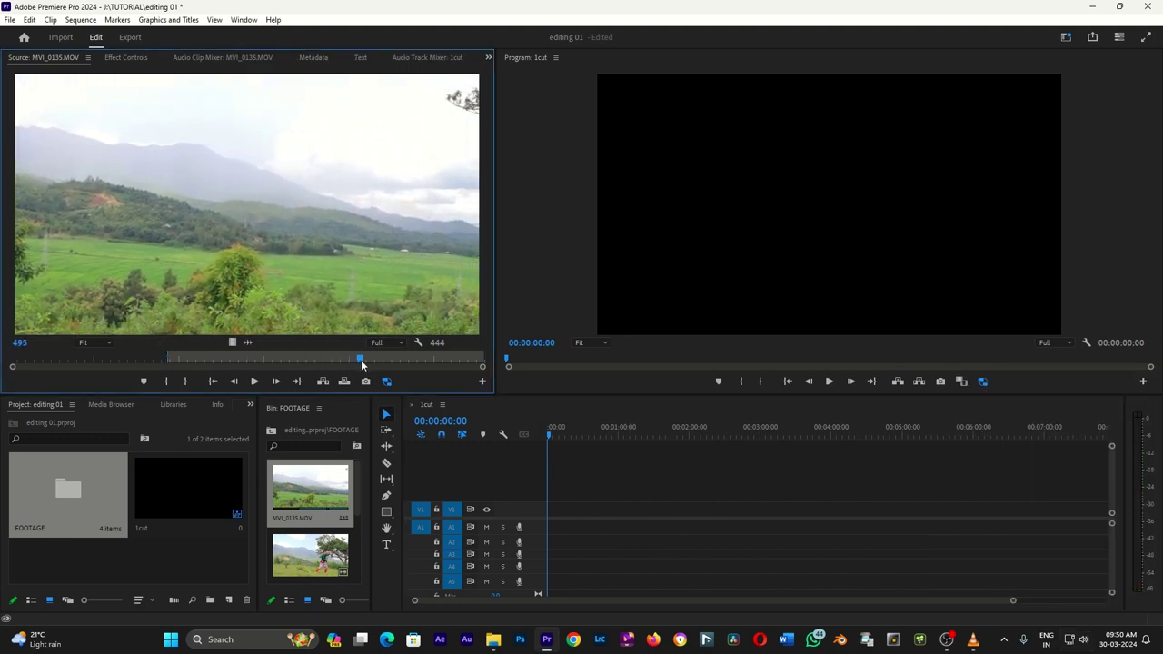
left_click(186, 382)
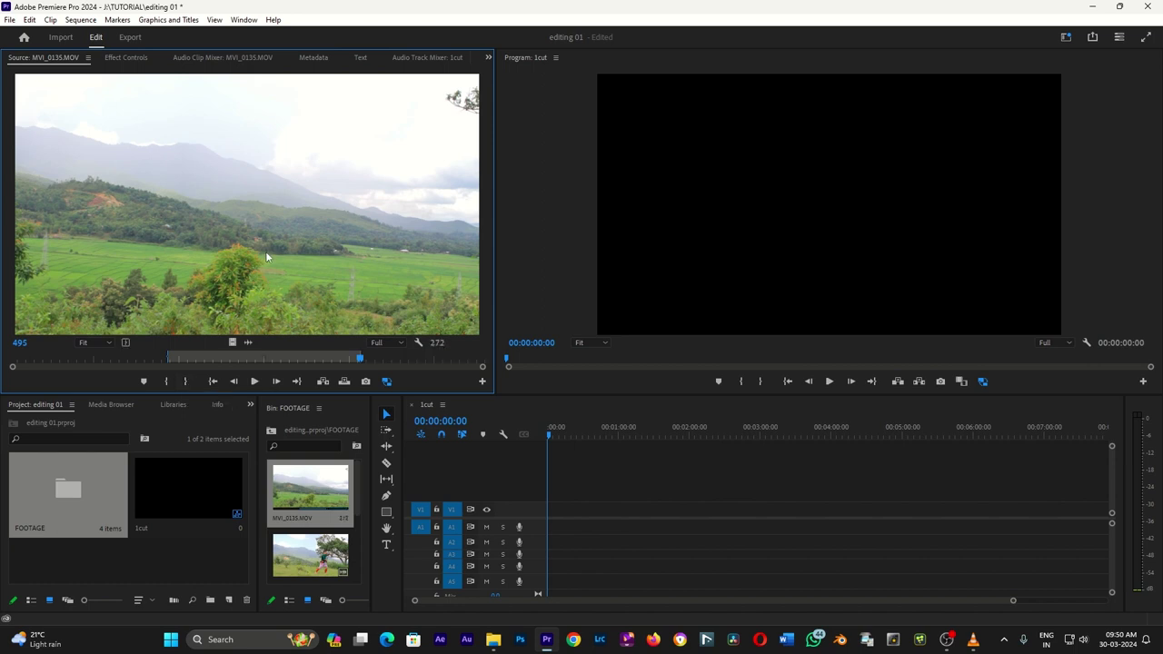
left_click_drag(269, 296, 485, 408)
Step: Drop the trimmed landscape clip at the start of V1/A1, keeping the existing sequence settings
left_click(423, 517)
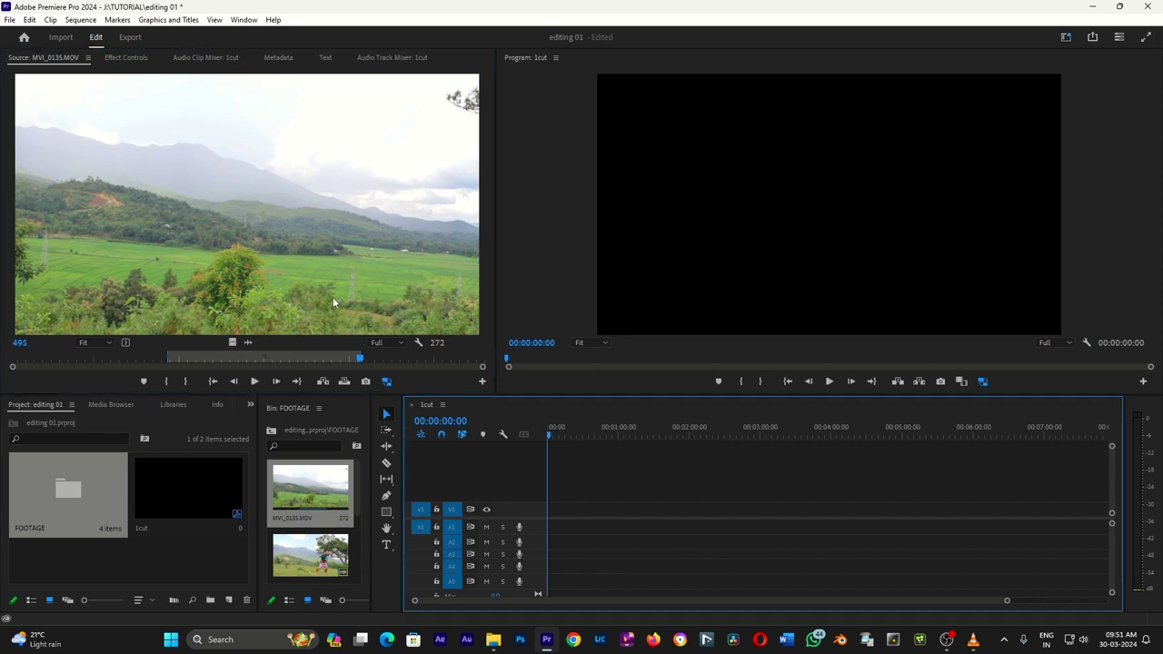
left_click_drag(269, 284, 536, 513)
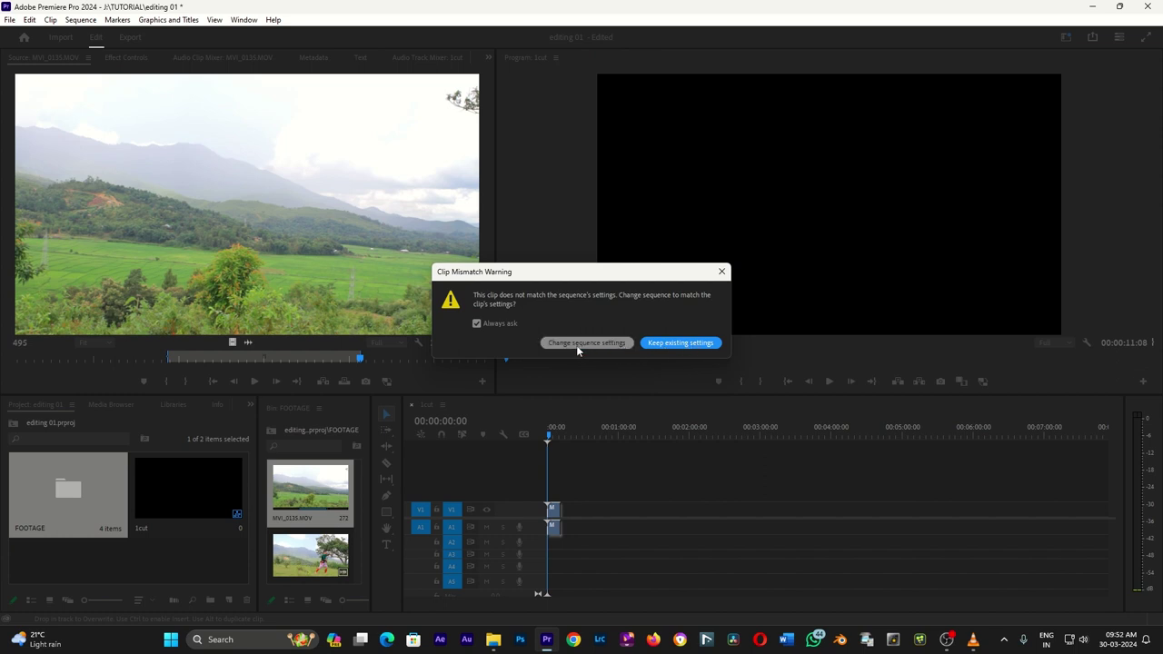
left_click(665, 344)
Step: Move the playhead to about five seconds and make the A1 and V1 tracks taller
left_click(557, 443)
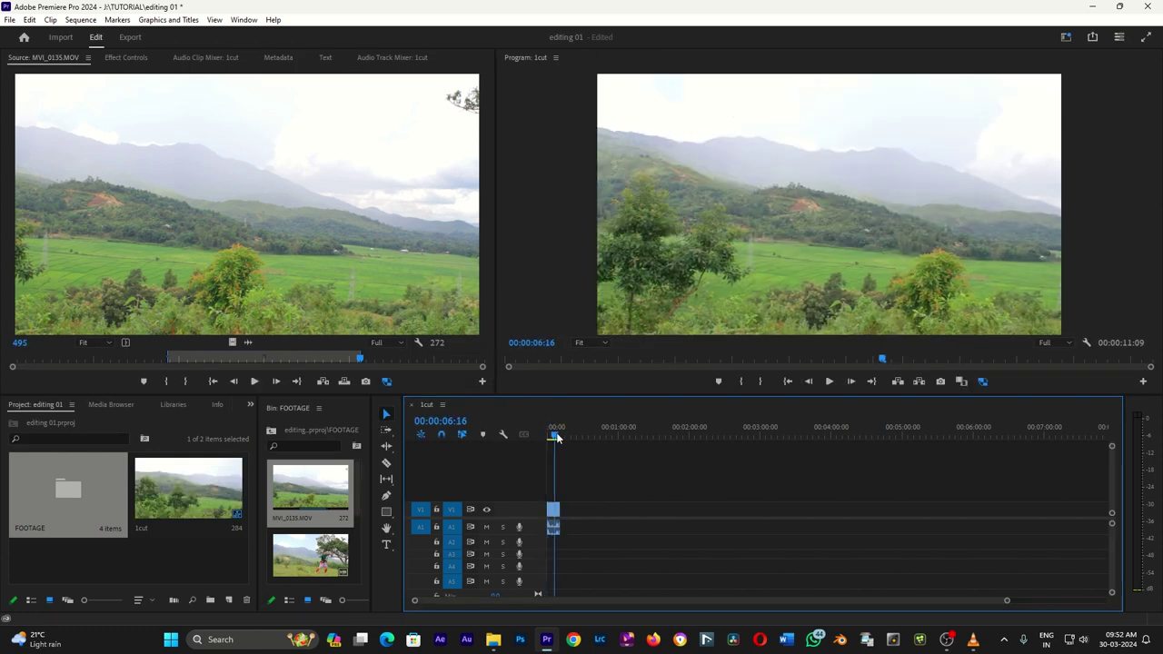
double_click(532, 534)
left_click_drag(531, 503, 531, 479)
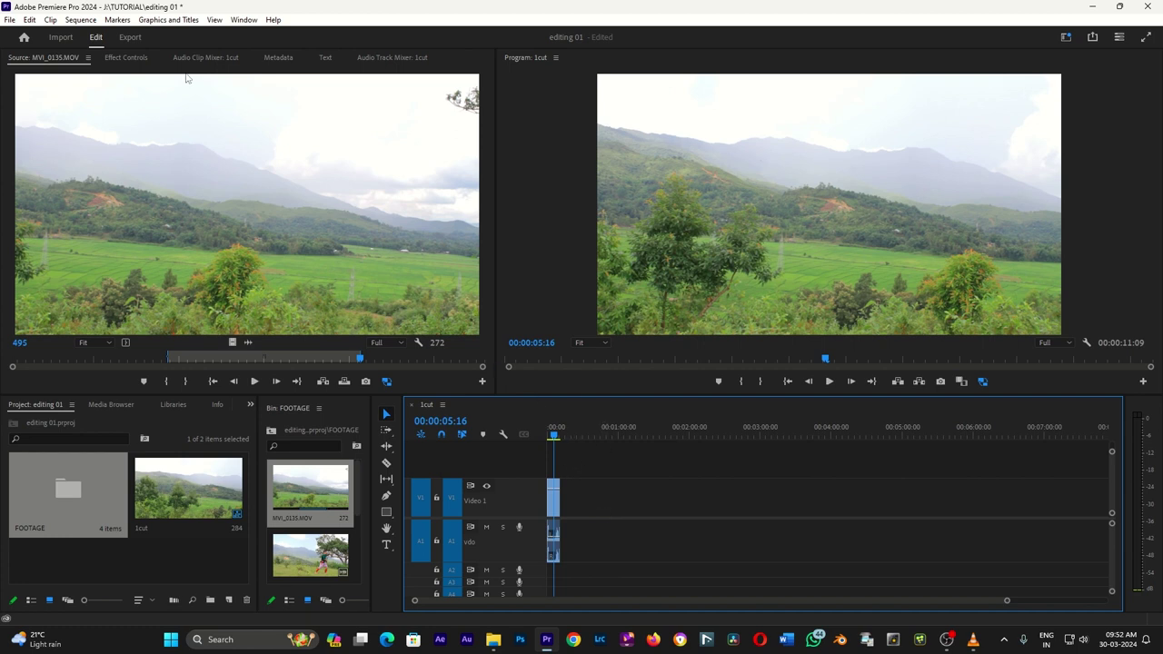
Step: Zoom the timeline in on the landscape clip, select it, and return the playhead to the start
key("equal")
key("equal")
key("equal")
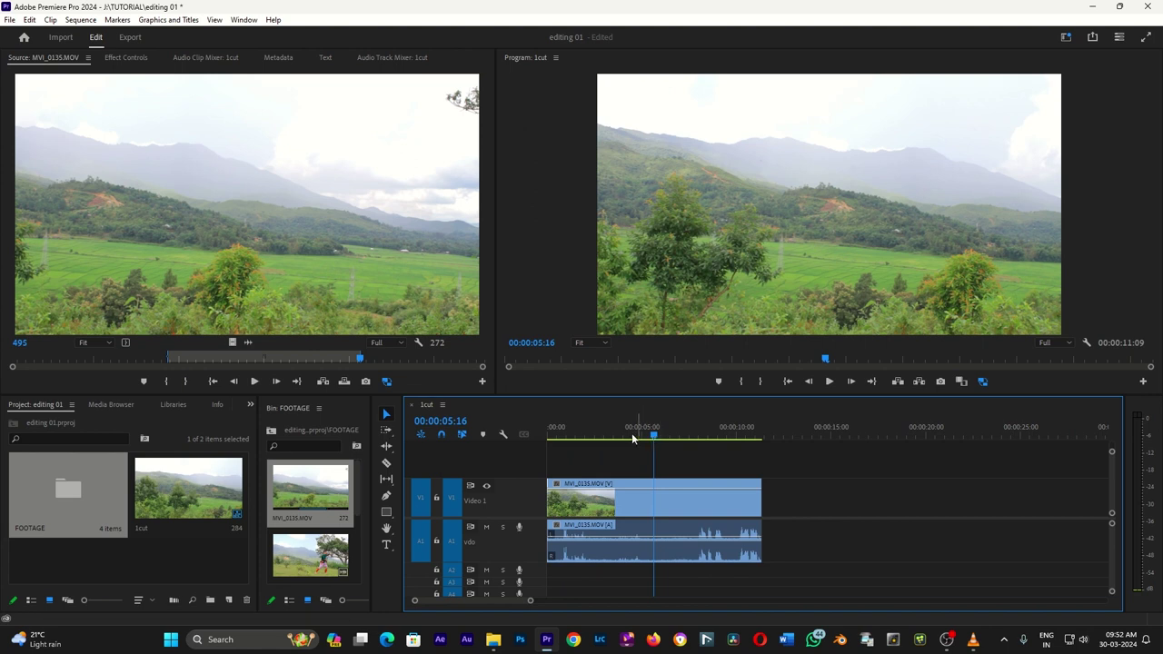
left_click_drag(532, 603, 688, 608)
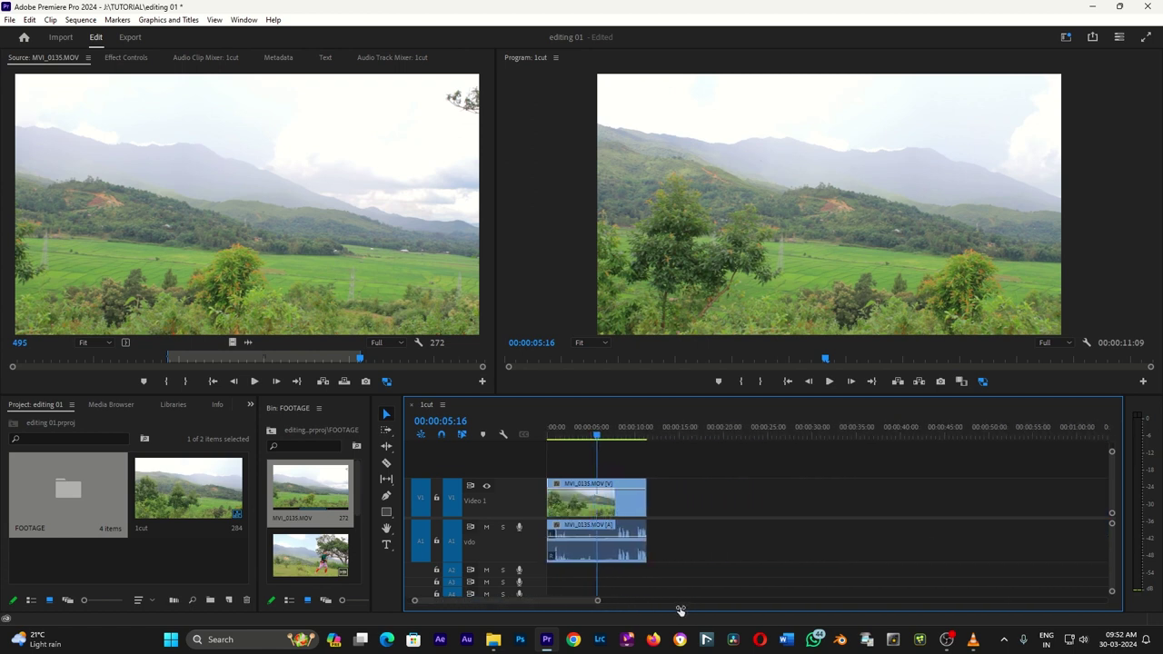
left_click_drag(688, 608, 699, 614)
mouse_move(608, 604)
left_mouse_down()
mouse_move(622, 605)
mouse_move(605, 611)
left_mouse_up()
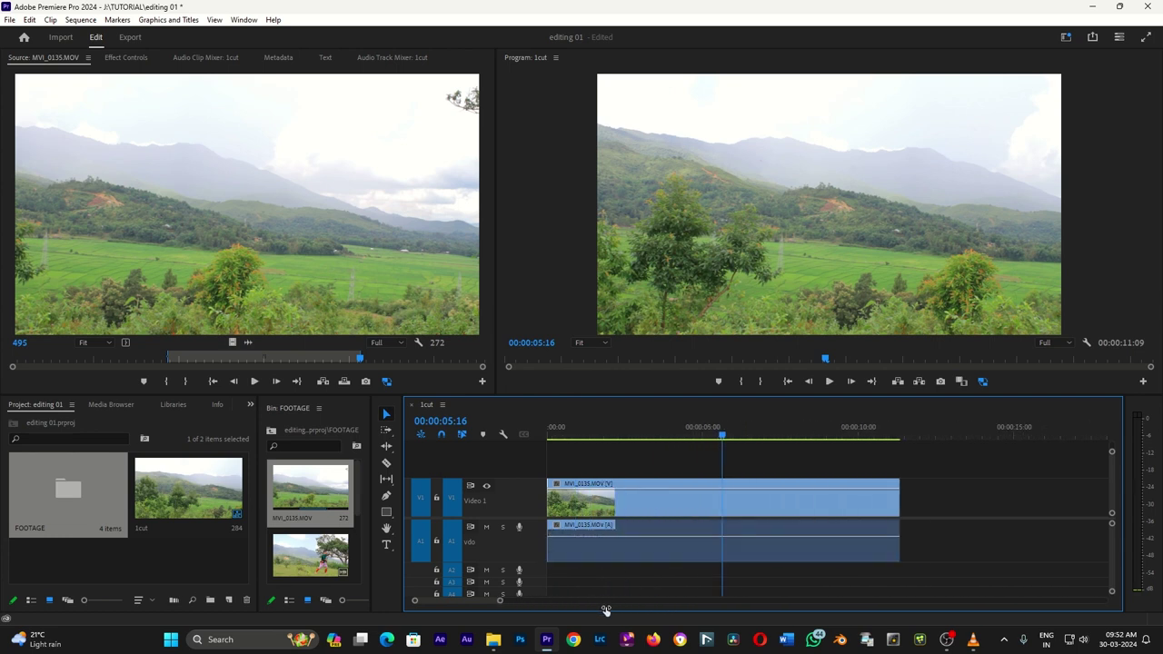
left_click(641, 498)
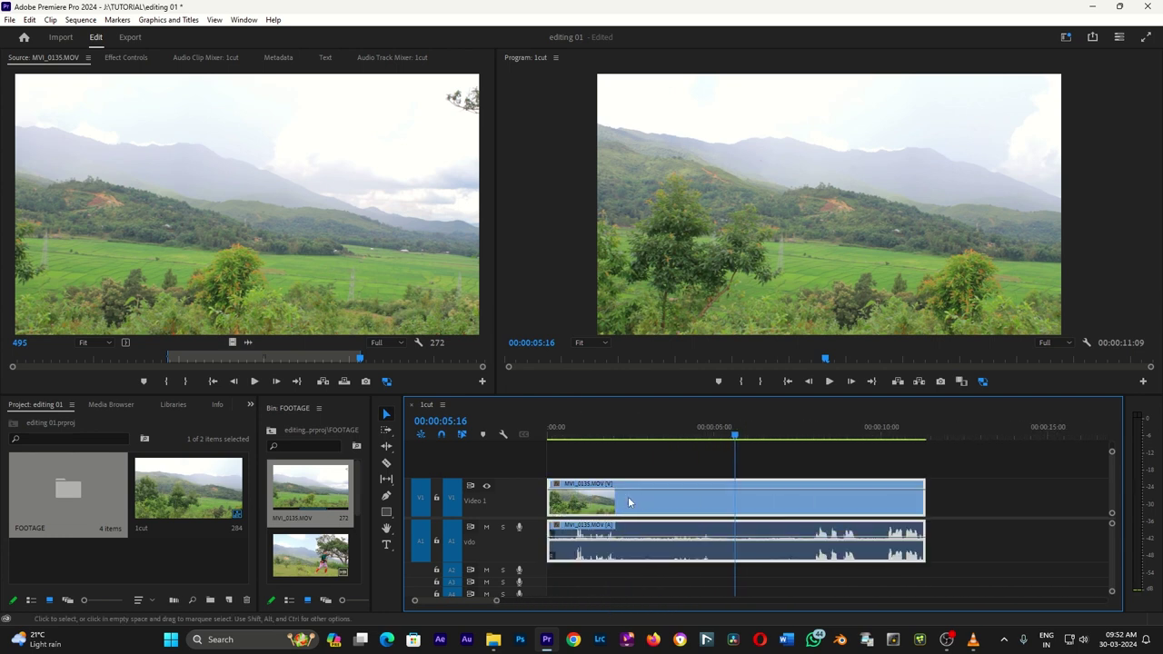
key("Home")
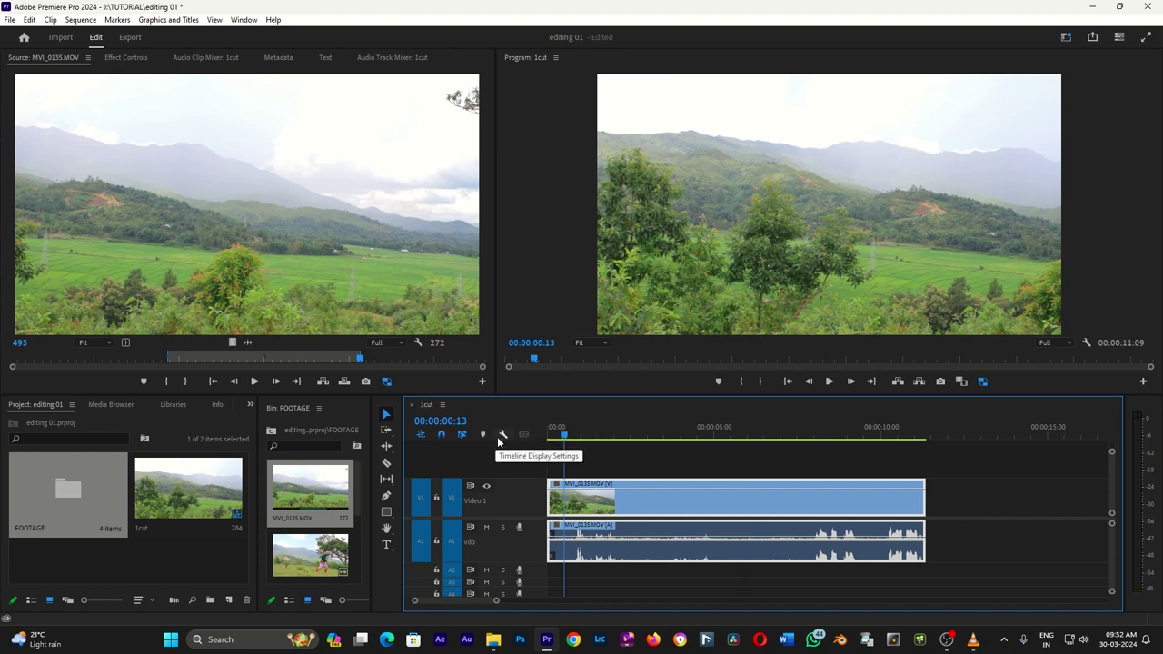
Step: Hide audio names, video names, video thumbnails, video keyframes and source clip names on the timeline
left_click(502, 435)
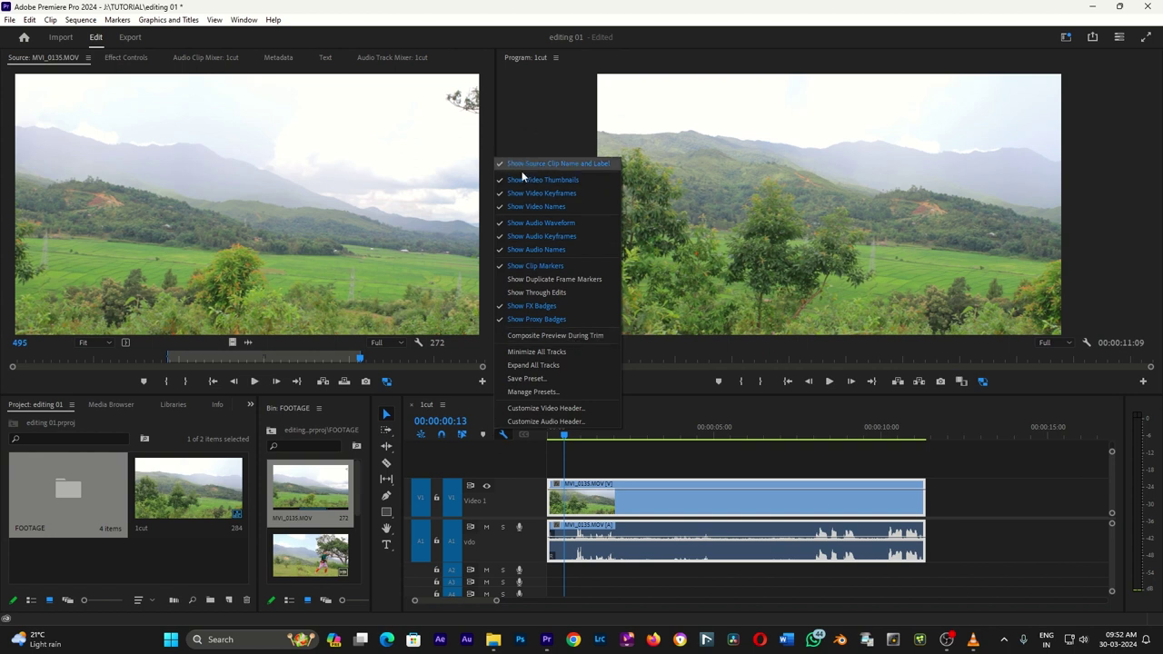
left_click(503, 250)
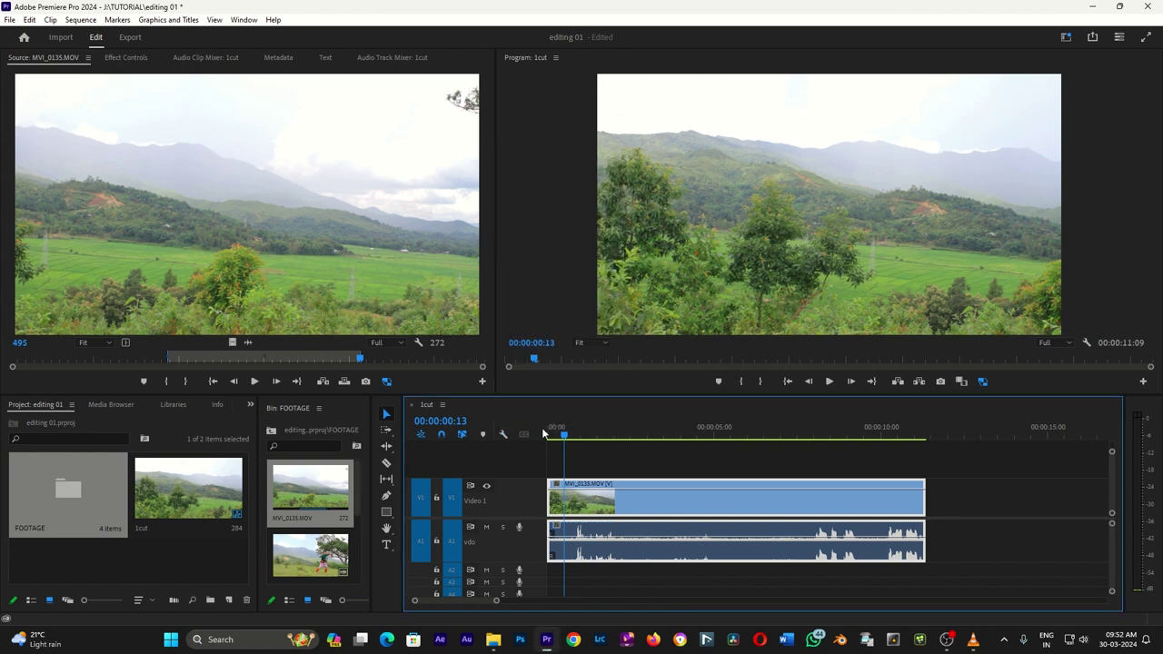
left_click(503, 436)
left_click(505, 210)
left_click(502, 435)
left_click(511, 181)
left_click(505, 435)
left_click(518, 193)
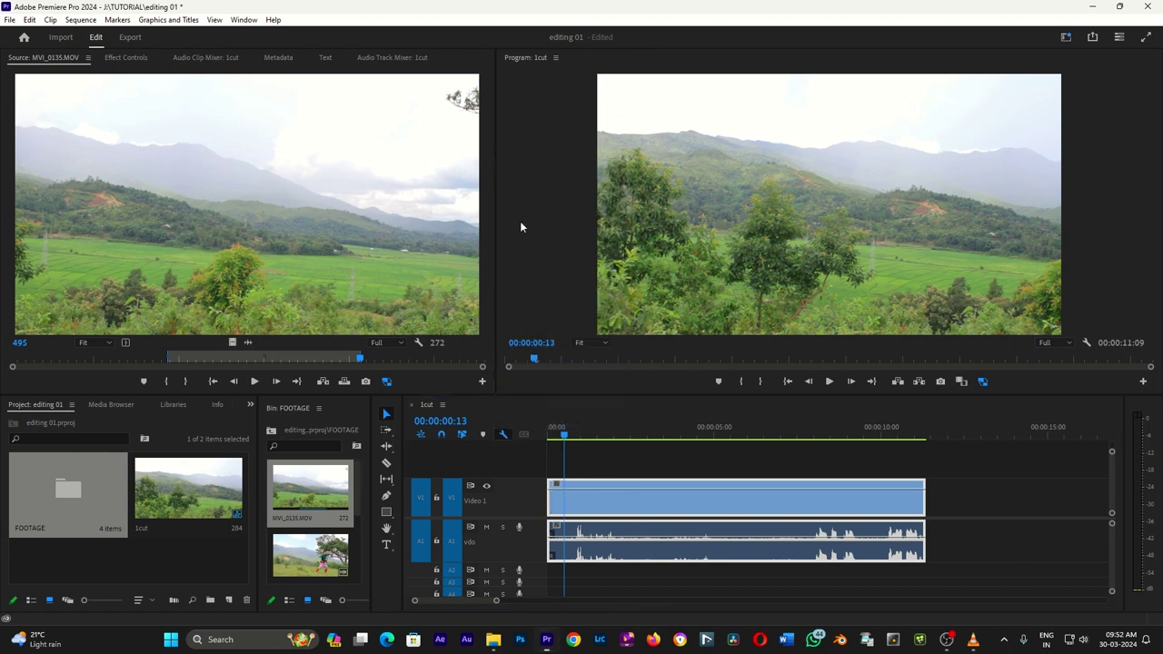
left_click(503, 435)
left_click(534, 166)
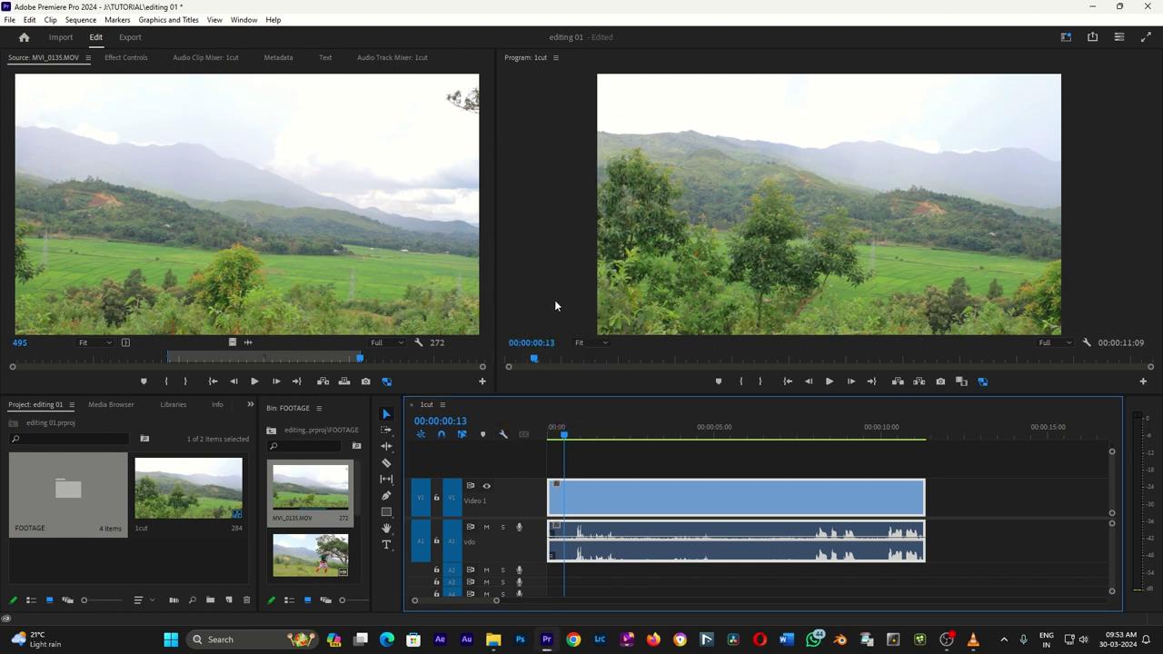
Step: Turn video clip names, the video keyframe line and video thumbnails back on
left_click(502, 435)
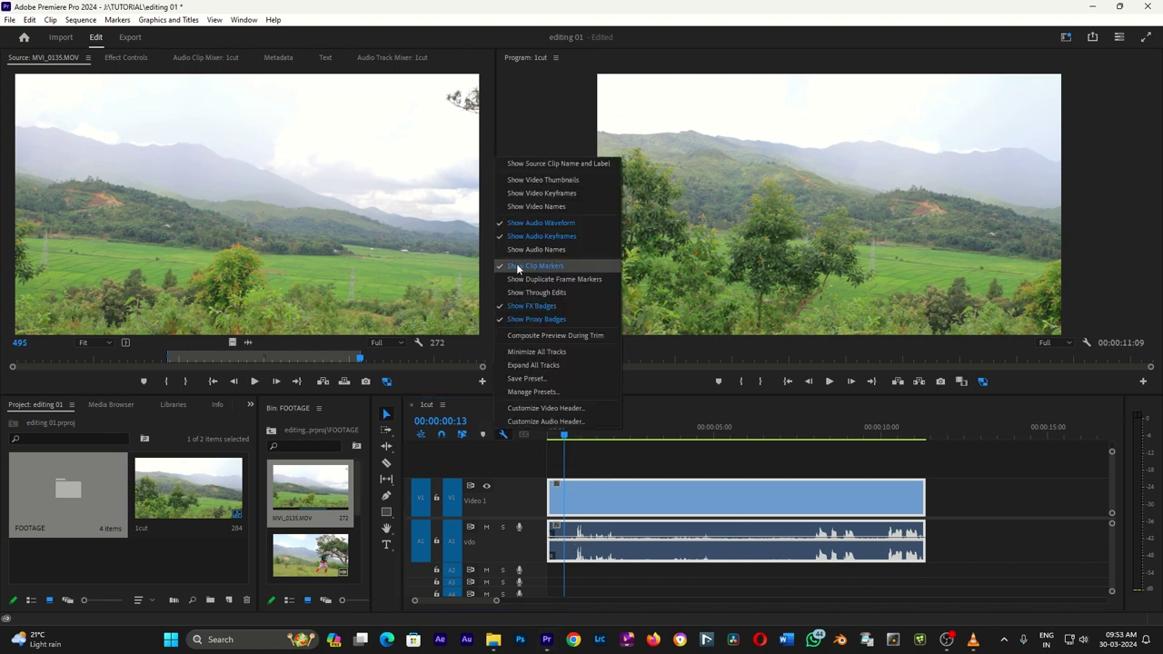
left_click(551, 208)
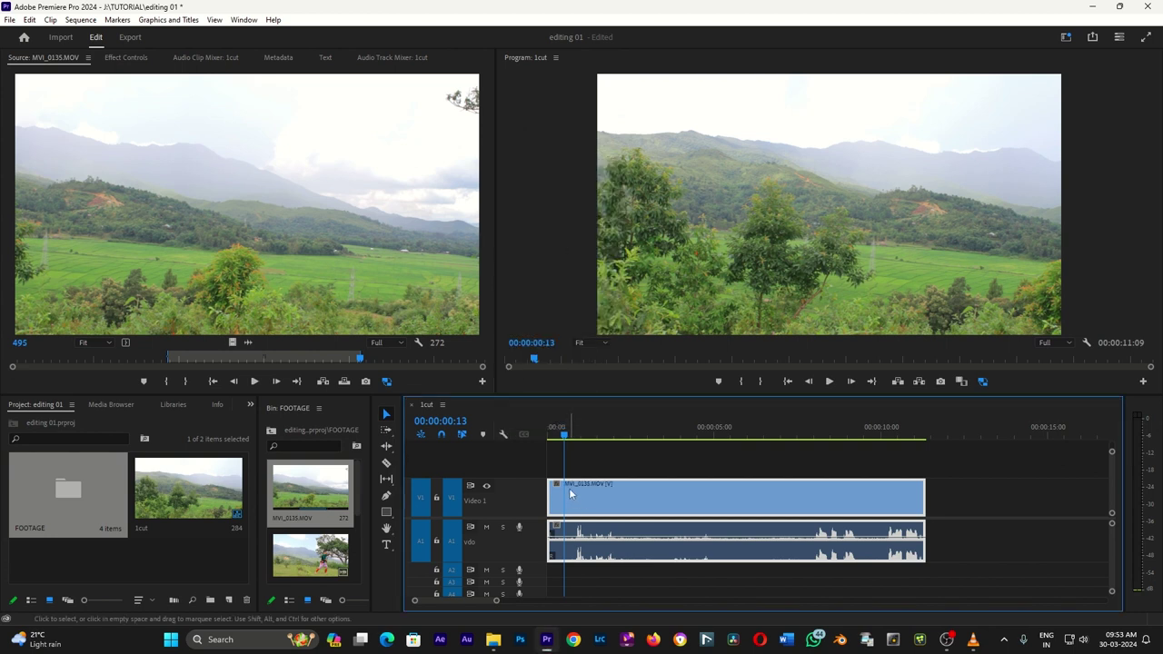
left_click(500, 435)
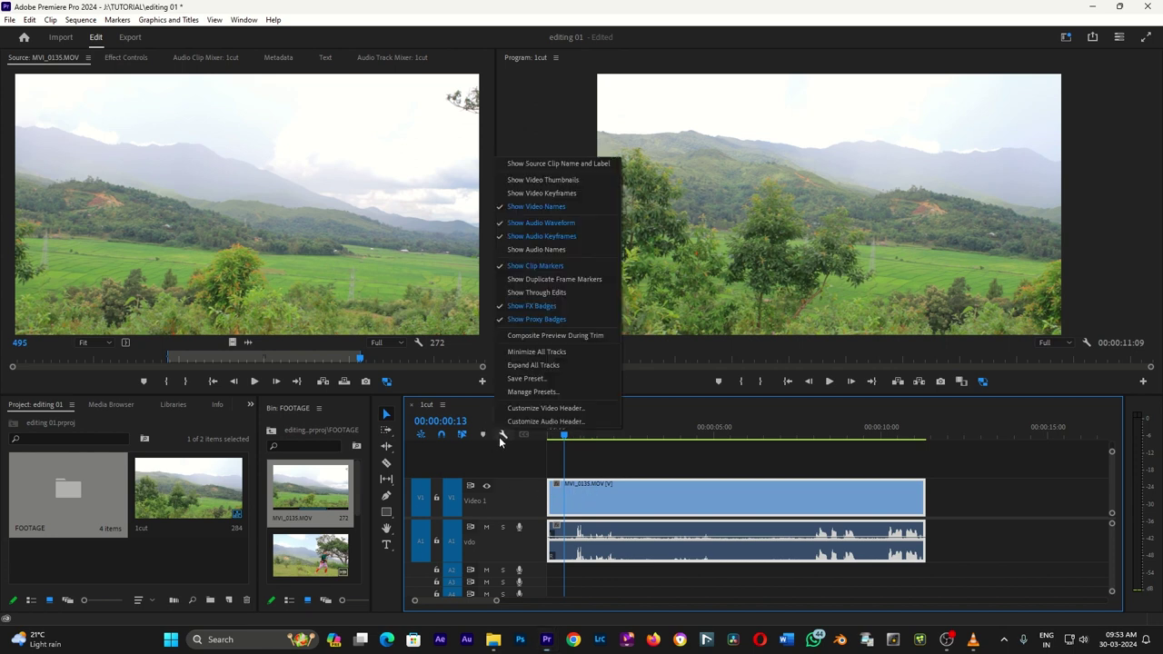
left_click(553, 194)
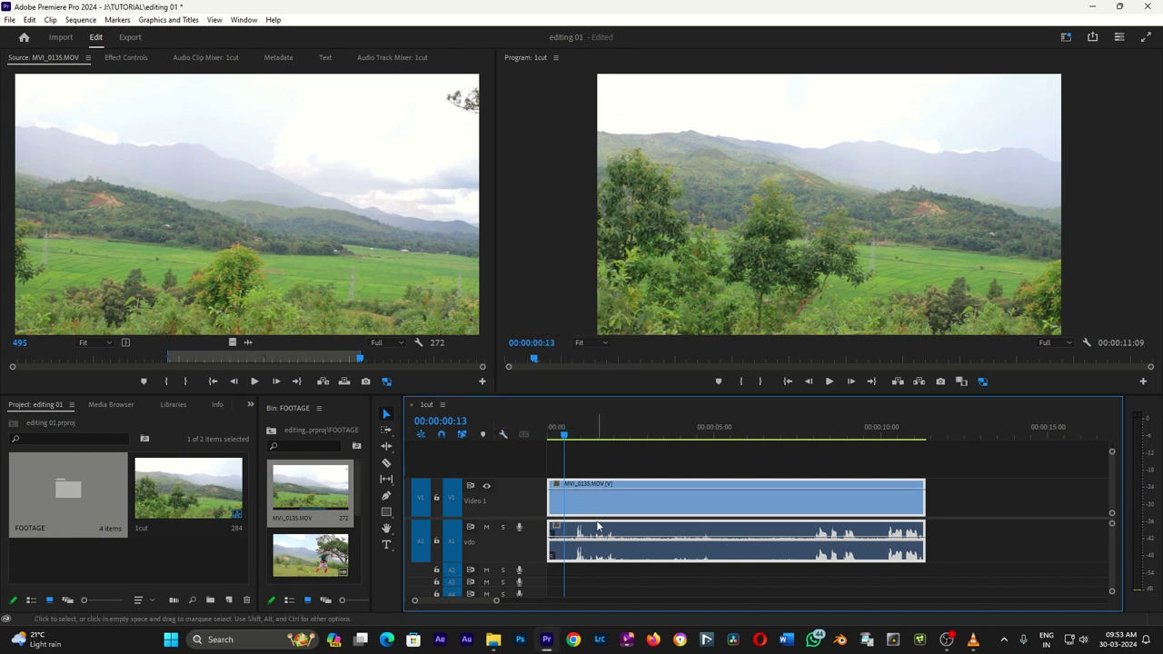
left_click(503, 435)
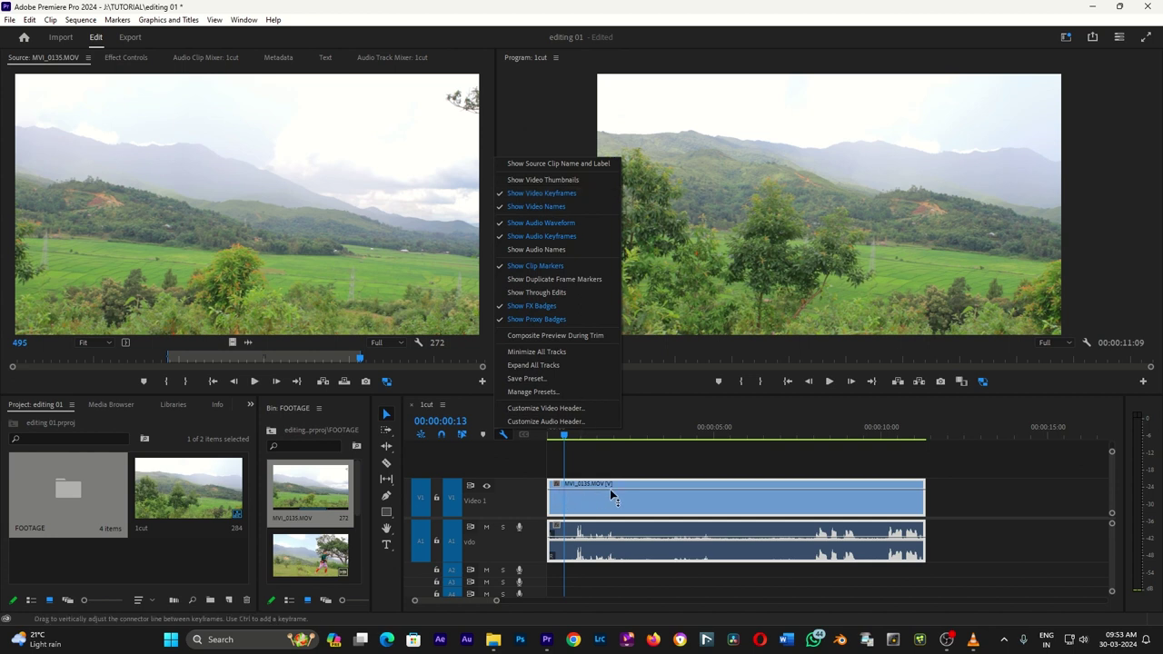
left_click(541, 193)
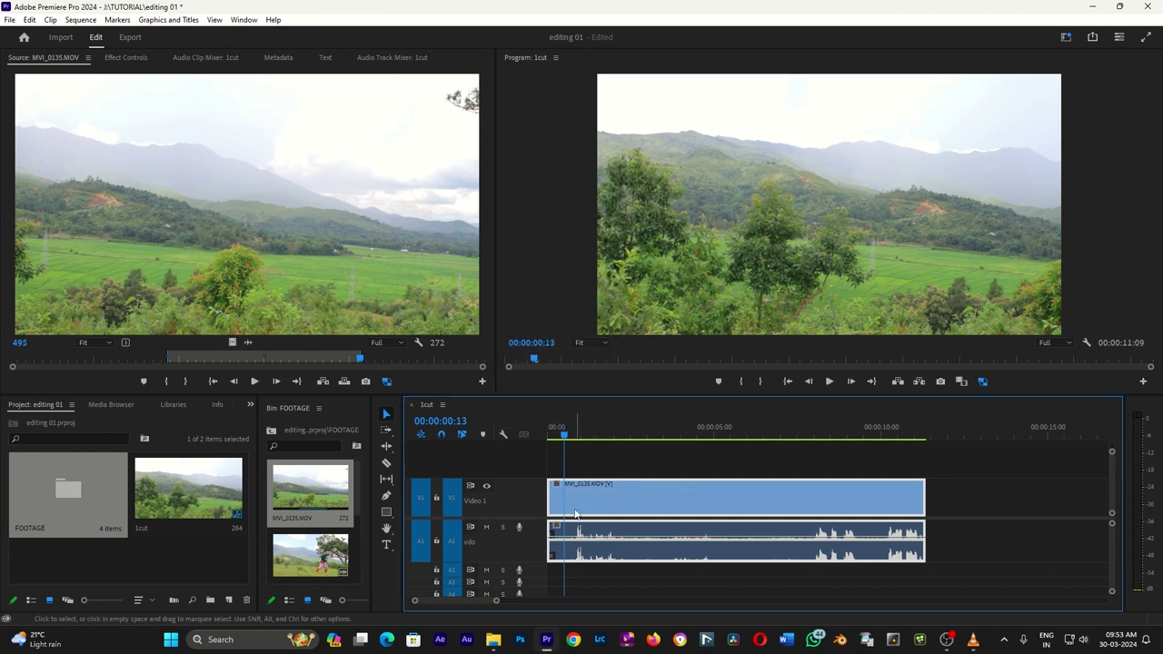
left_click(503, 435)
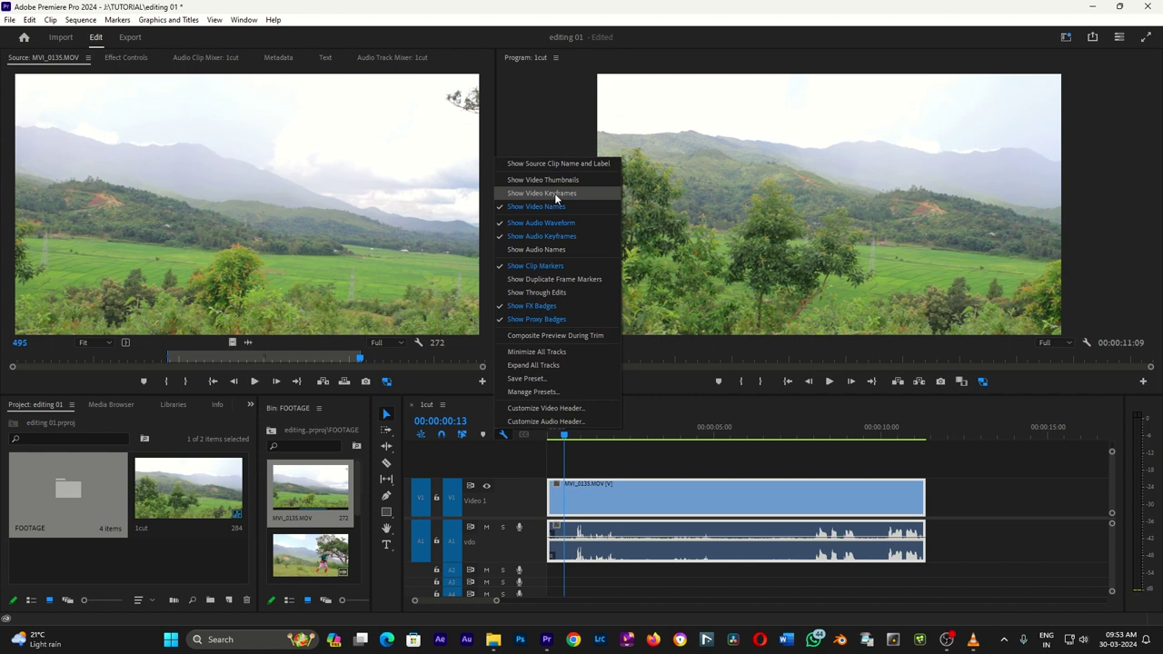
left_click(554, 193)
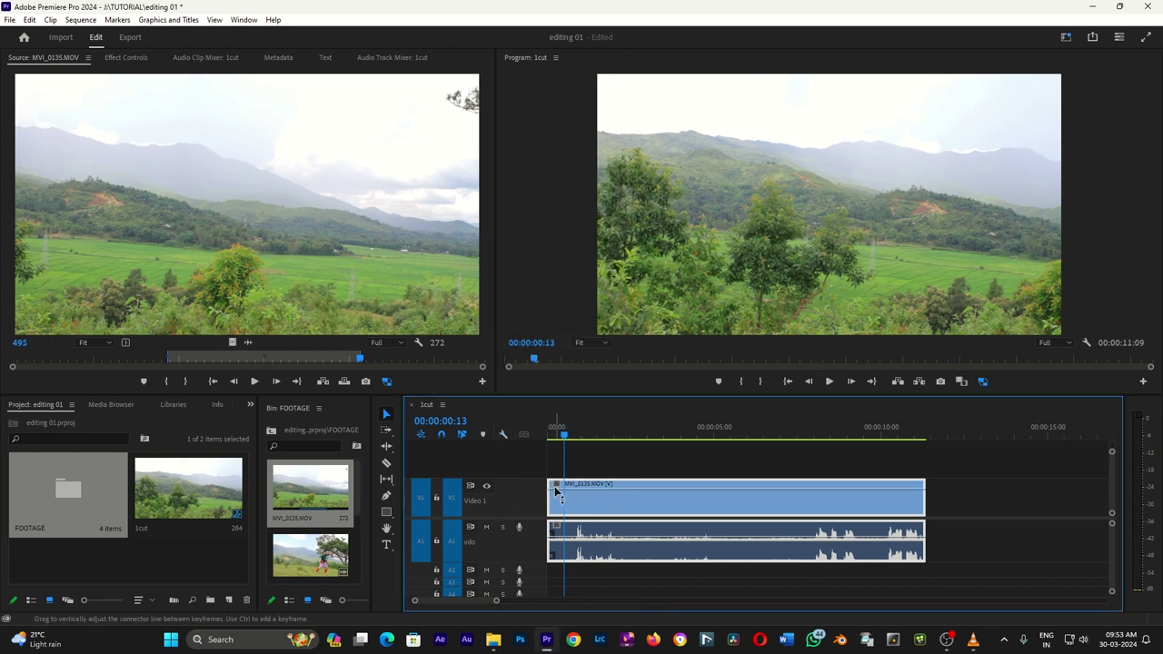
left_click_drag(579, 490, 579, 492)
left_click(503, 435)
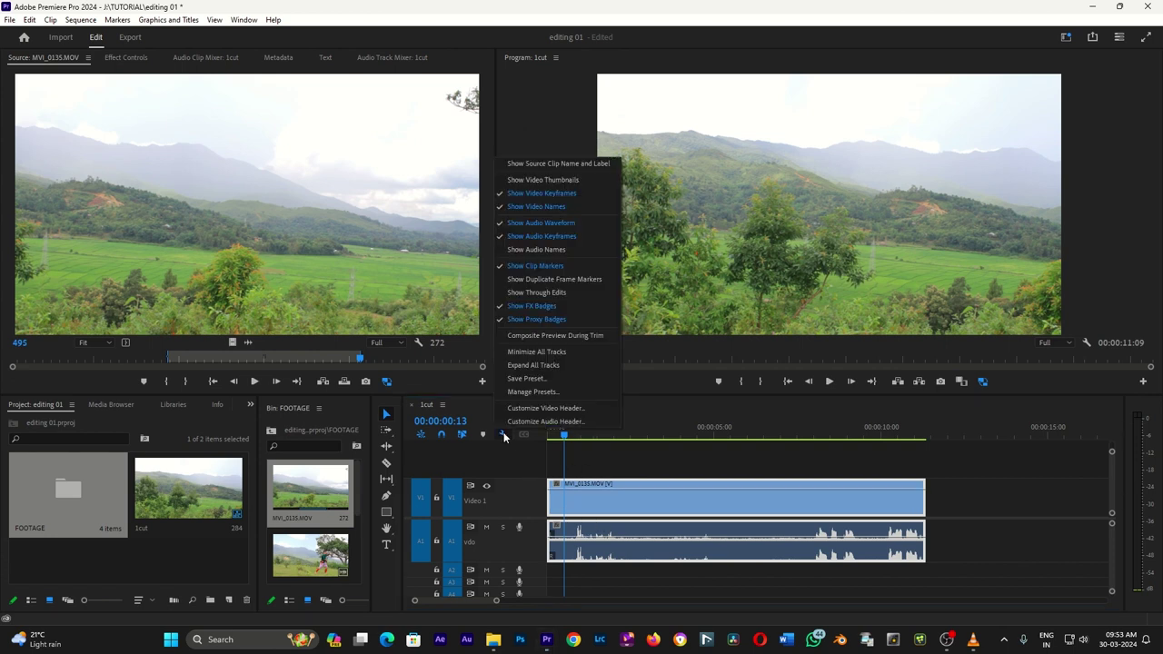
left_click(531, 180)
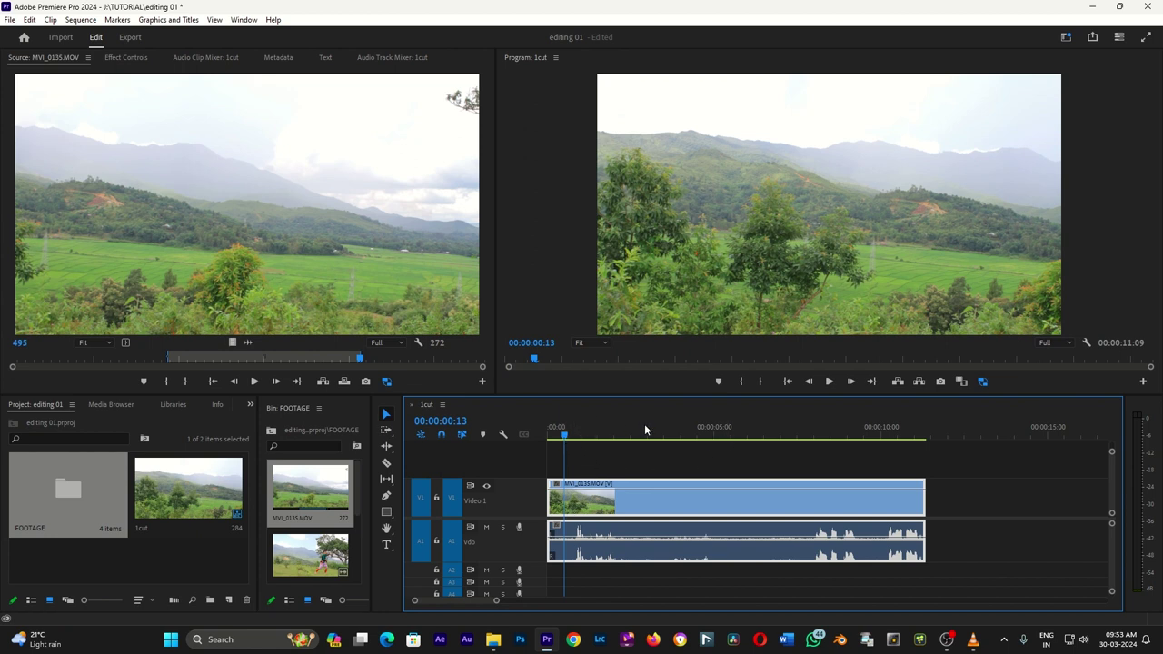
Step: Pull the A1 clip's volume rubber band down and play the sequence to hear it
left_click(584, 434)
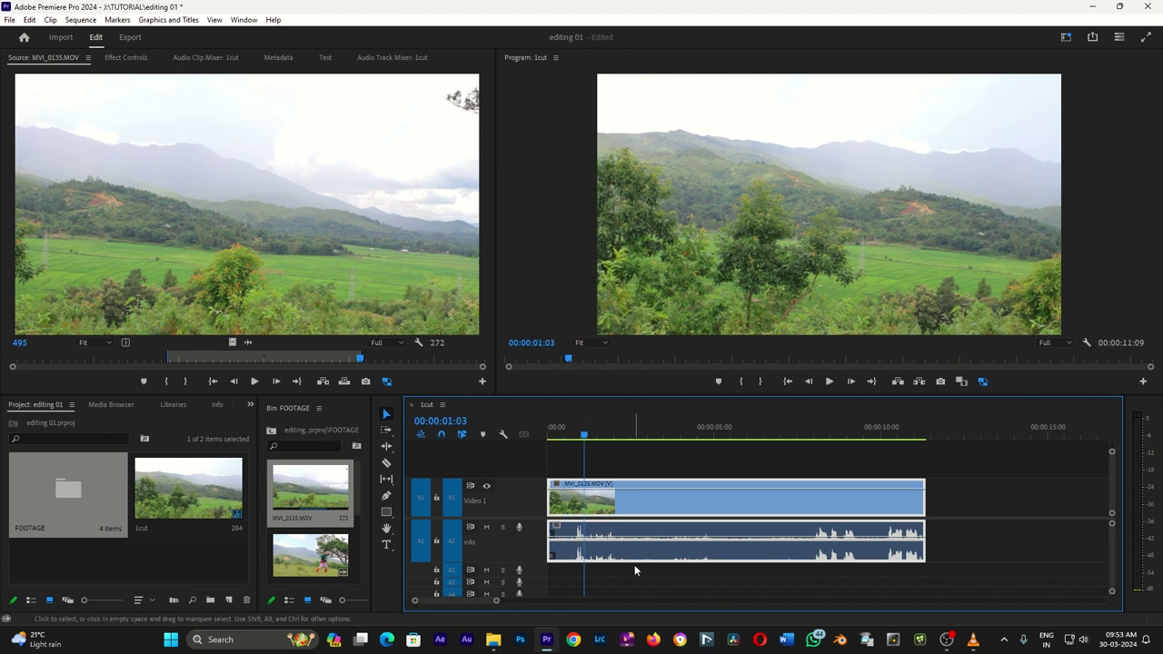
left_click_drag(596, 543, 596, 556)
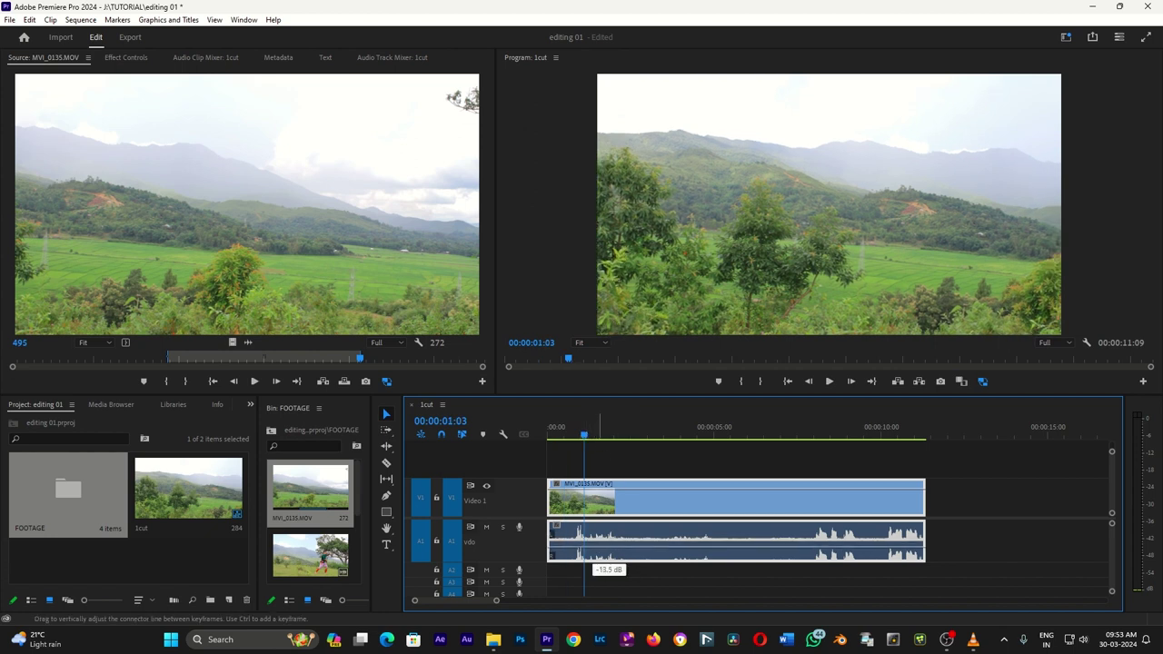
key("space")
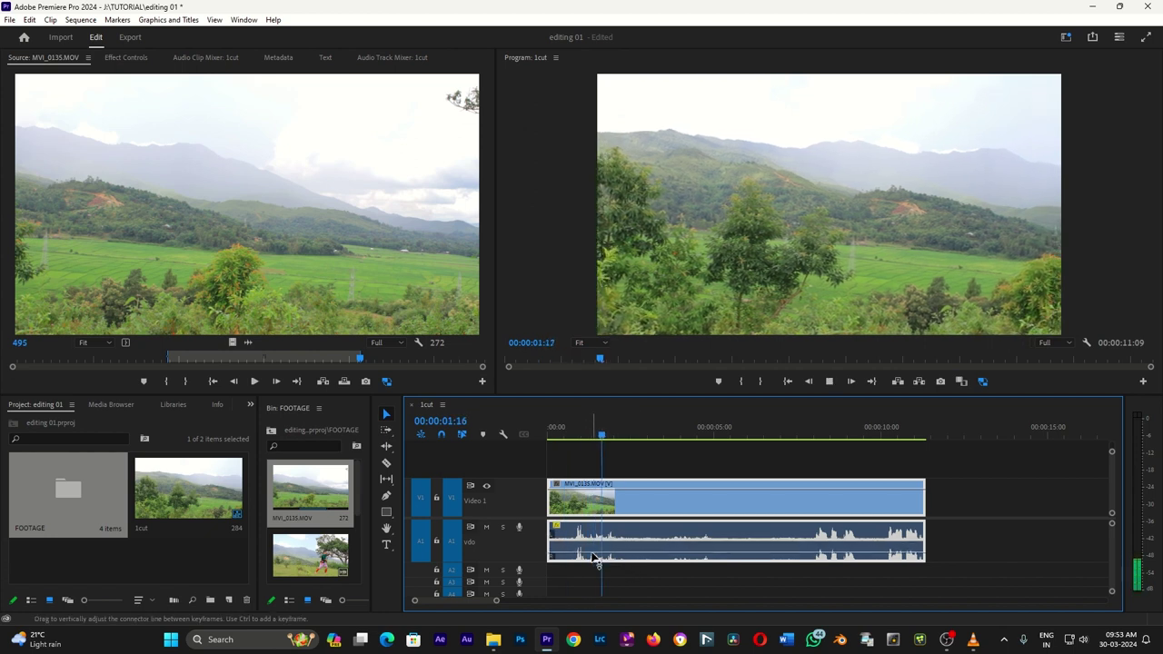
left_click_drag(600, 551, 599, 545)
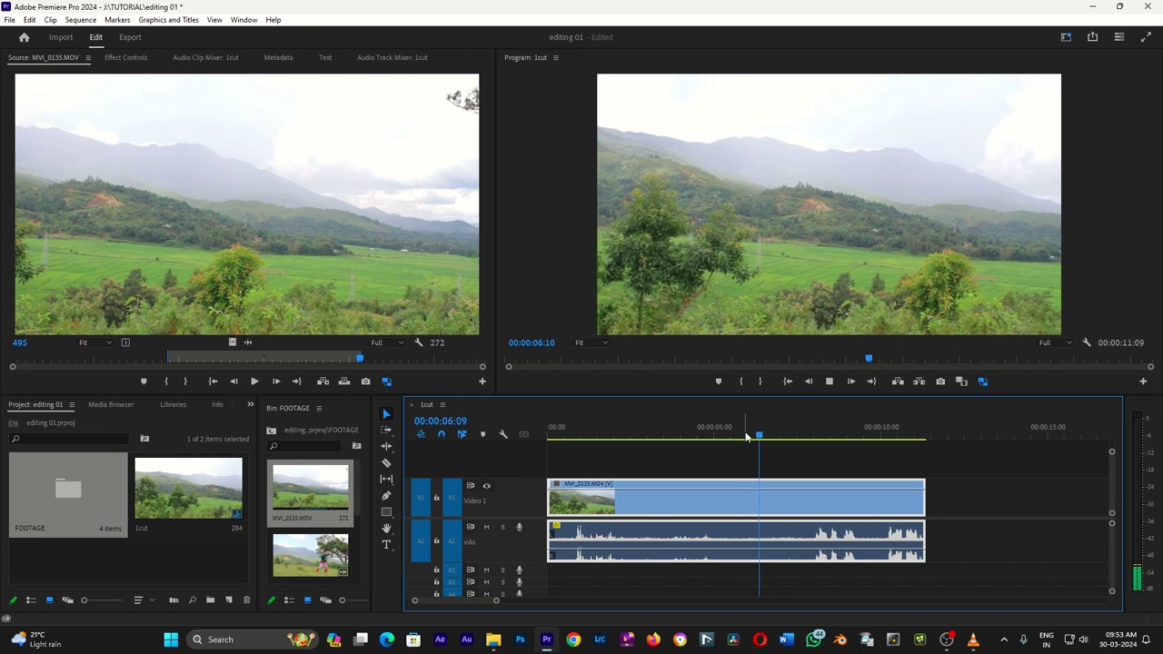
Step: Replay the sequence from the start, then scrub the playhead to 00:00:04:09
left_click(549, 434)
key("space")
key("space")
left_click(630, 436)
left_click_drag(636, 438, 694, 435)
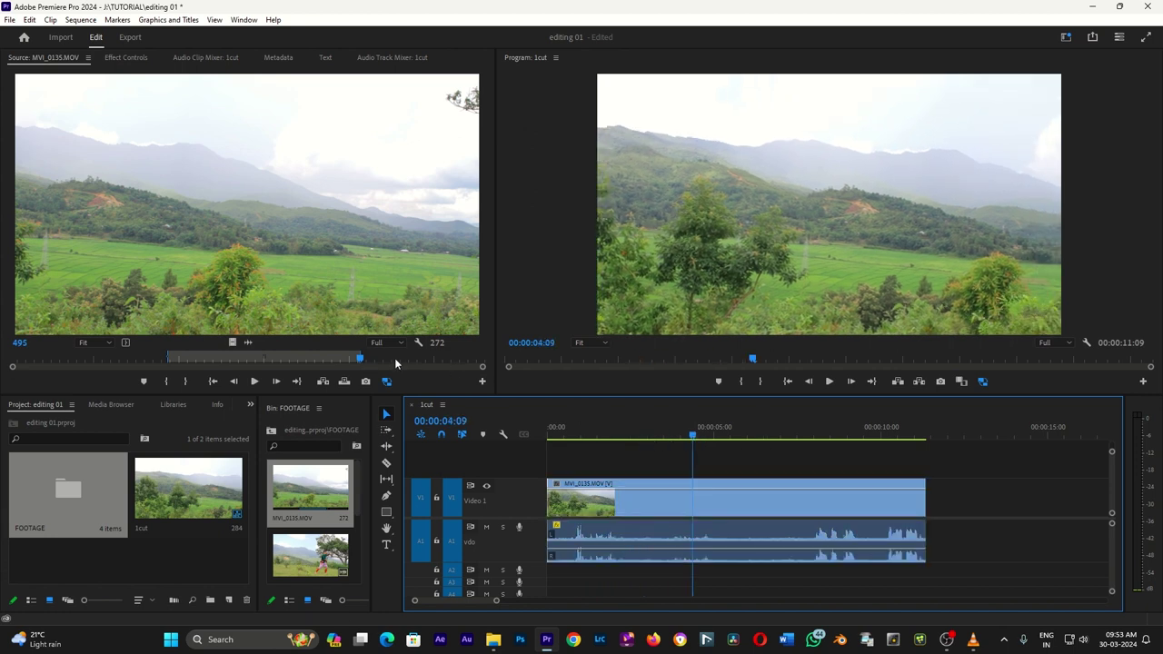
Step: Ripple-trim the first V1 landscape clip shorter in several drags, bringing the sequence to 00:00:16:06
left_click(925, 509)
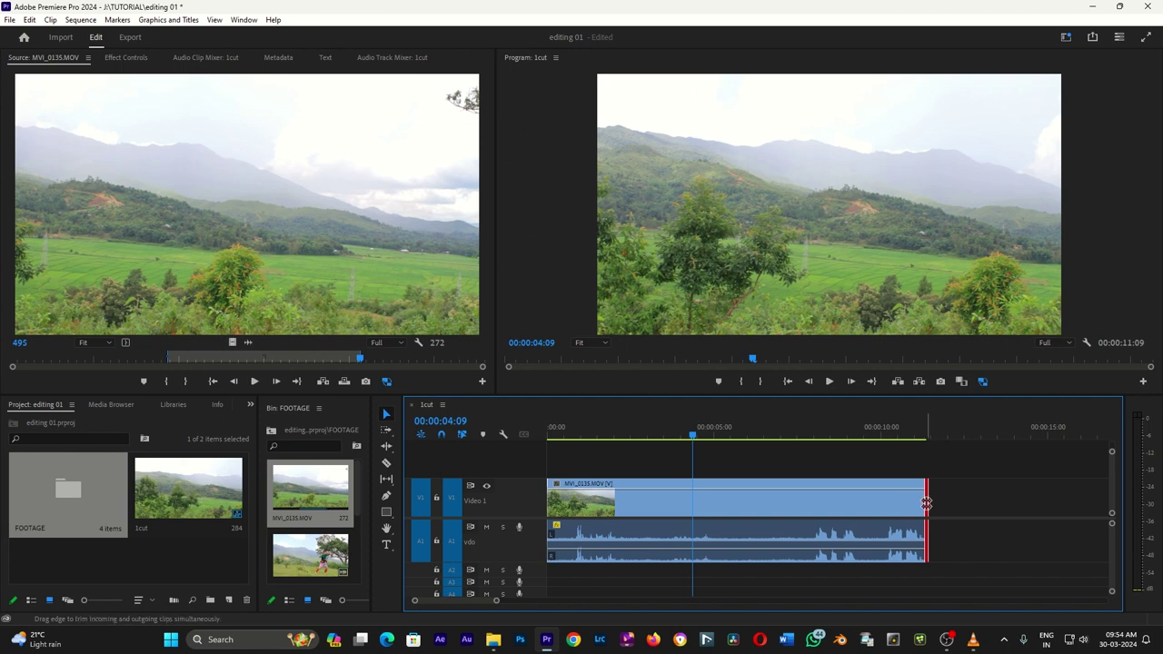
mouse_move(926, 504)
left_mouse_down()
mouse_move(909, 518)
mouse_move(962, 514)
left_mouse_up()
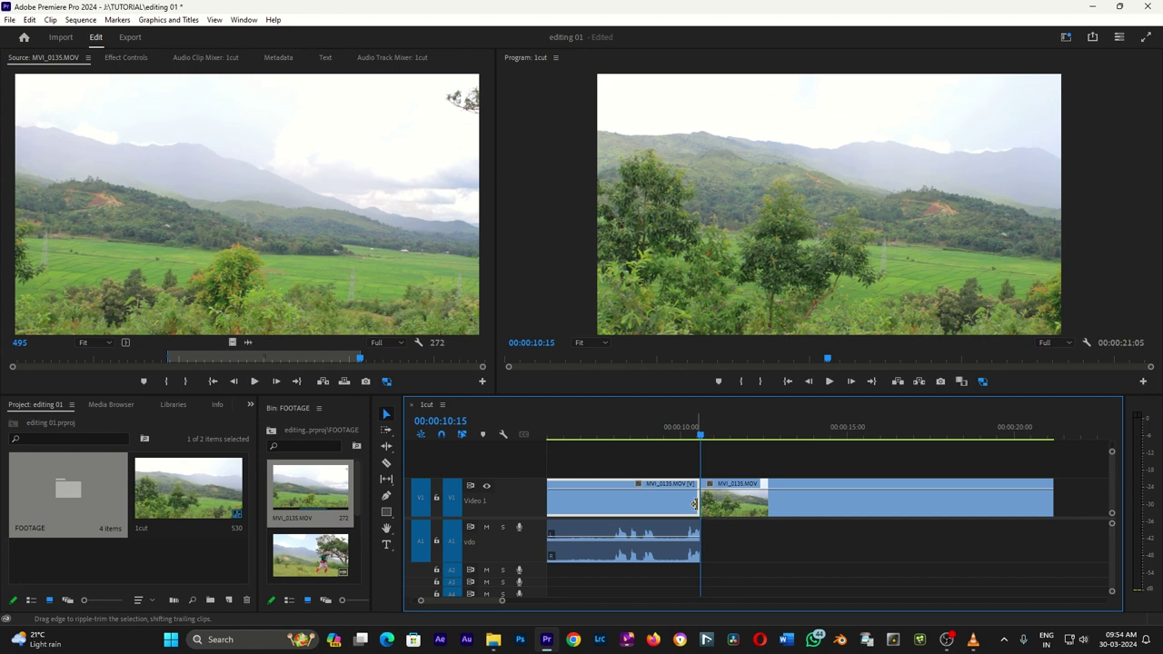
mouse_move(696, 504)
left_mouse_down()
mouse_move(668, 504)
mouse_move(720, 517)
mouse_move(711, 510)
left_mouse_up()
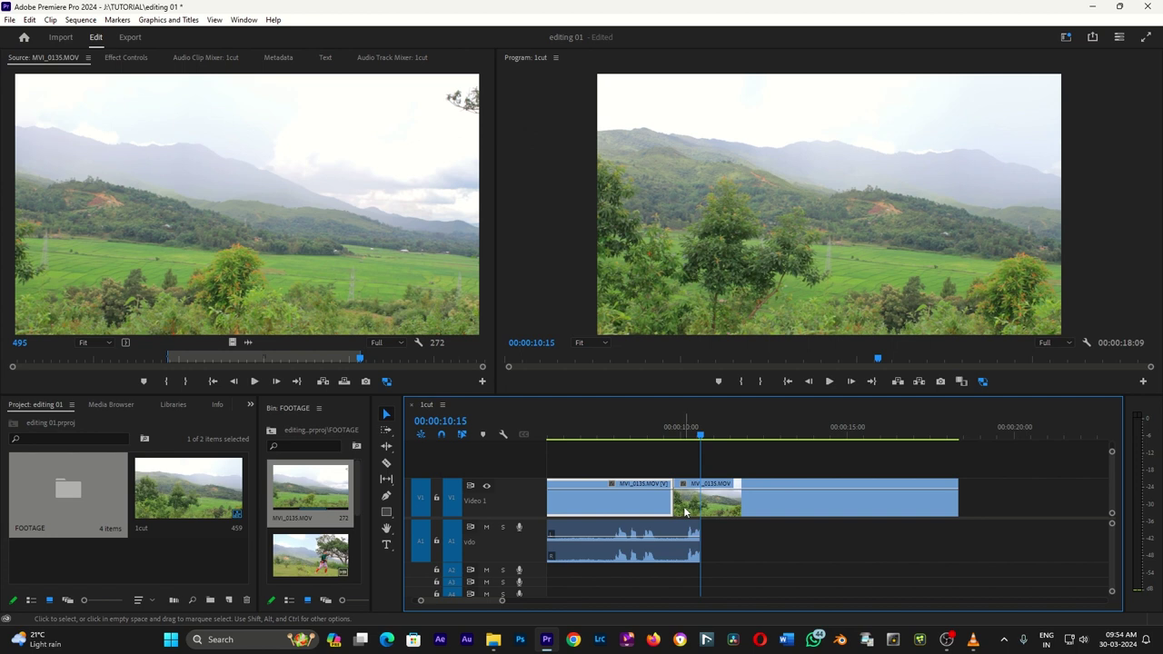
left_click_drag(685, 512, 712, 512)
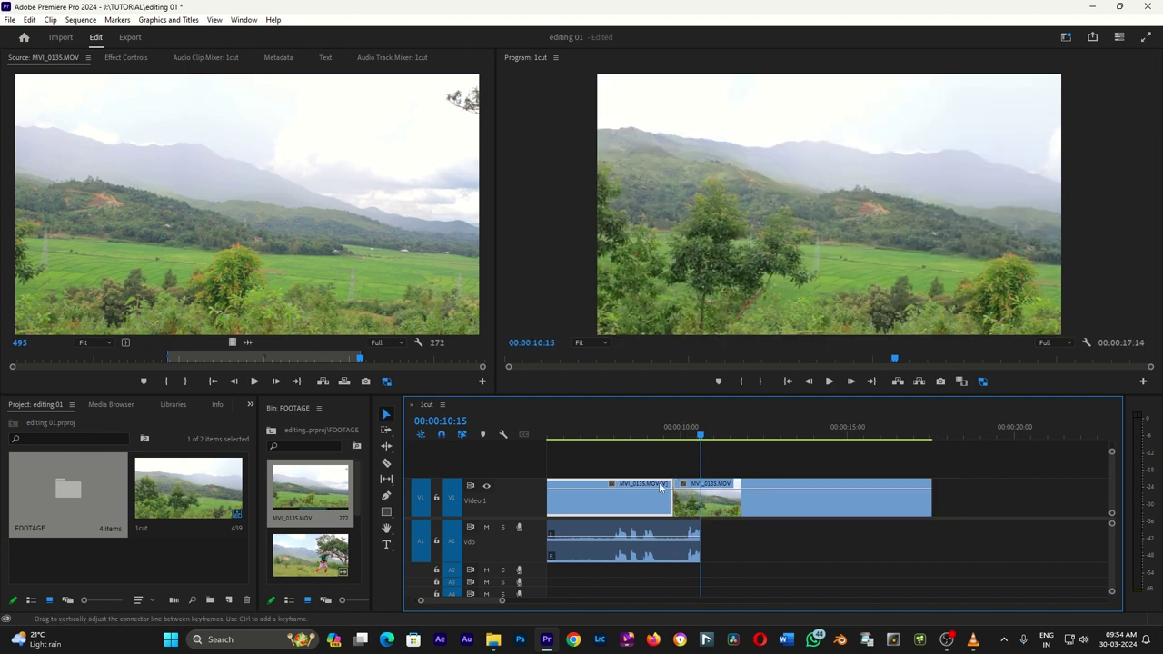
mouse_move(684, 505)
left_mouse_down()
mouse_move(710, 506)
mouse_move(649, 507)
left_mouse_up()
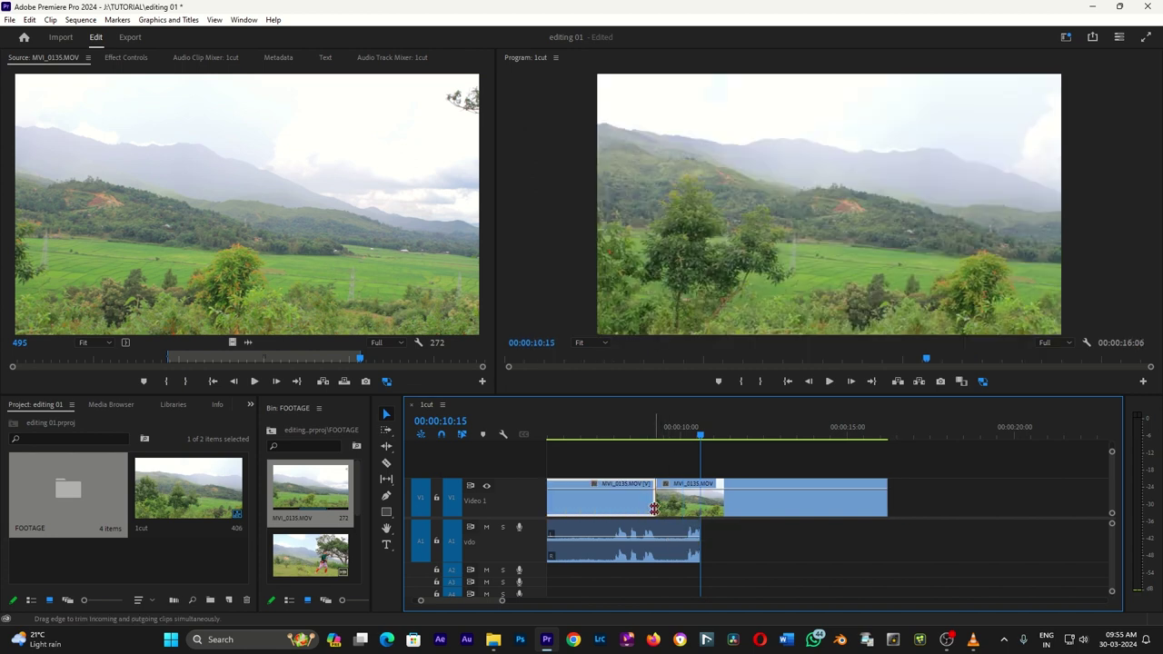
Step: Roll the V1 cut later and earlier, then ripple-trim the first clip shorter
left_click_drag(660, 507, 700, 508)
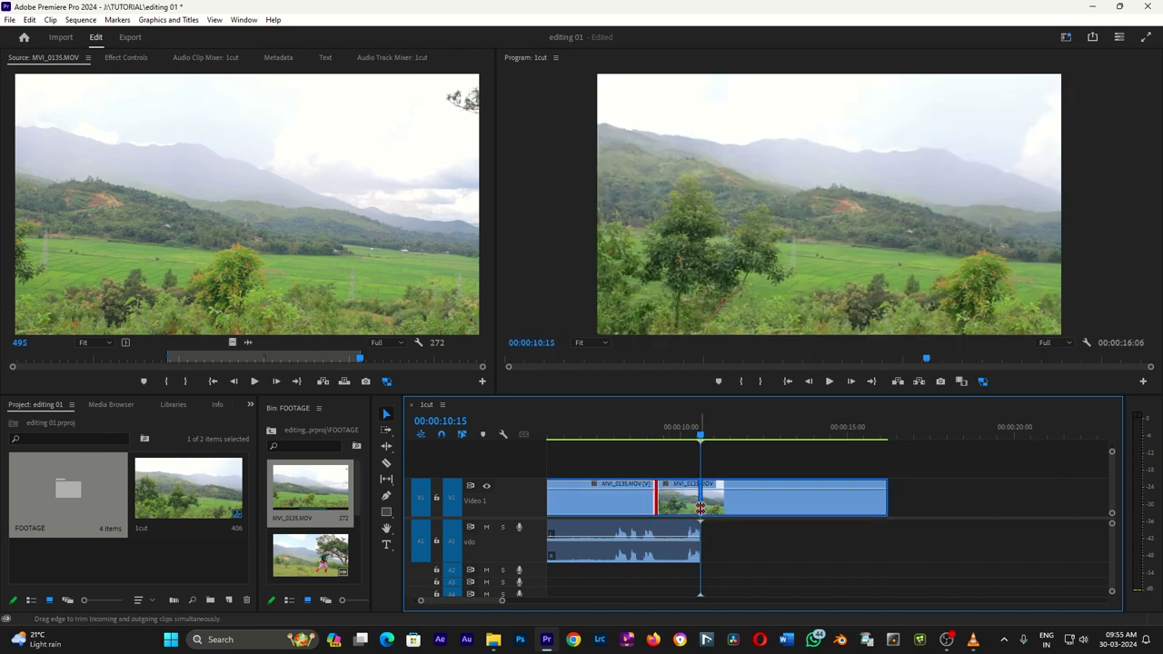
left_click_drag(707, 438, 685, 438)
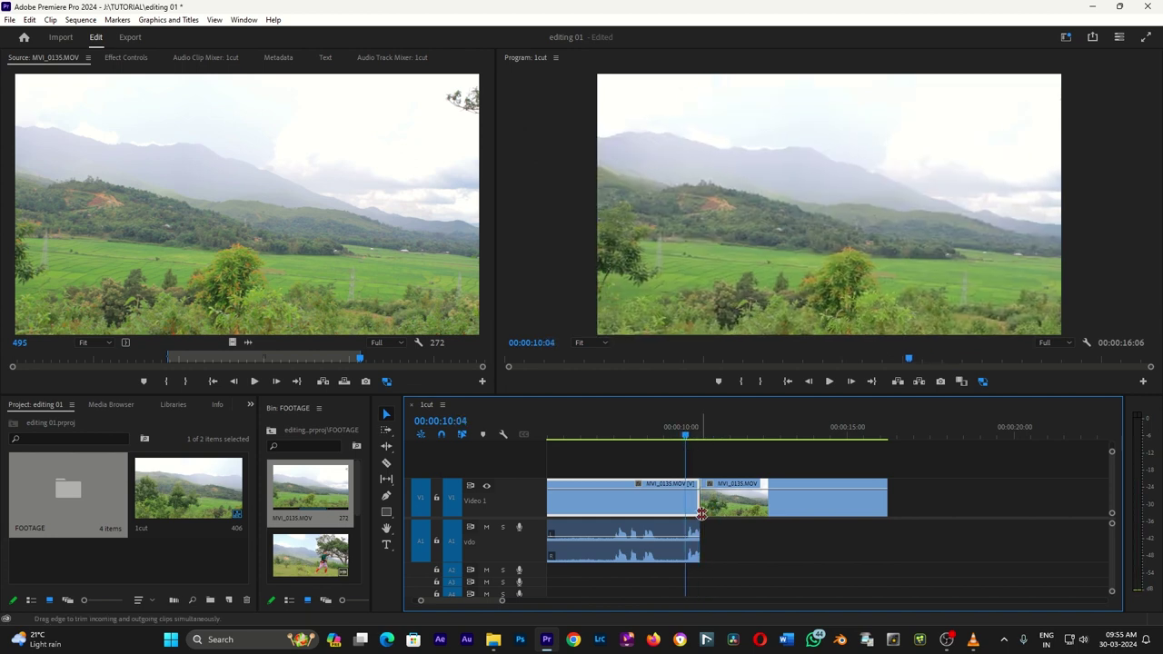
left_click_drag(700, 511, 673, 512)
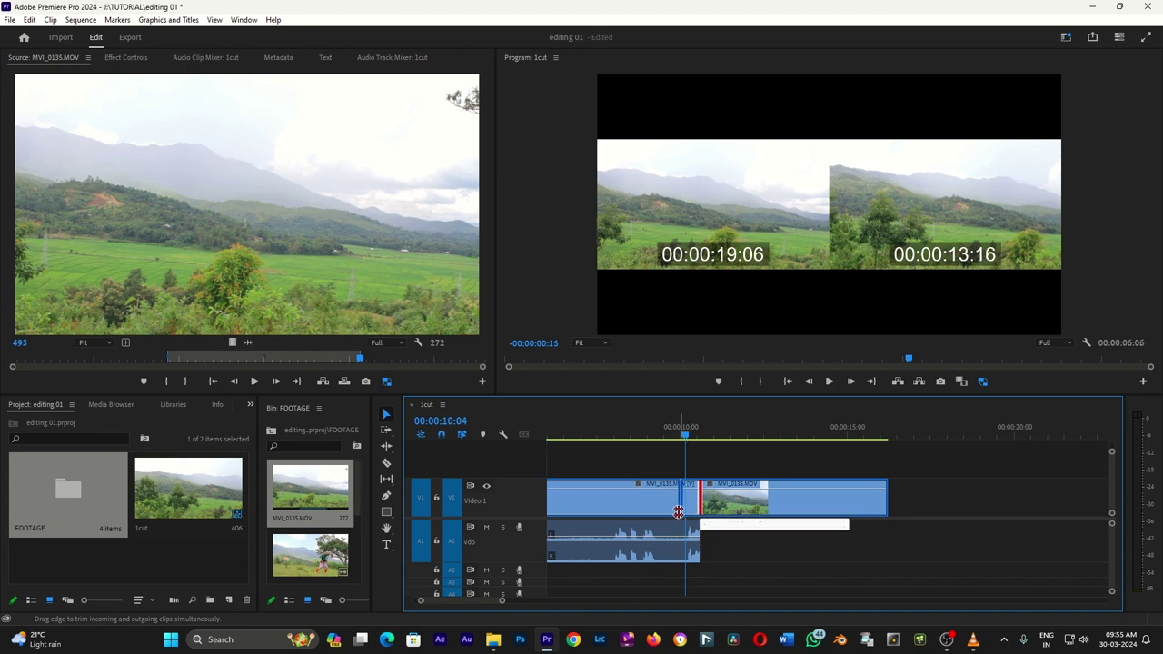
mouse_move(672, 512)
left_mouse_down()
mouse_move(646, 513)
mouse_move(698, 514)
mouse_move(634, 508)
mouse_move(686, 506)
mouse_move(640, 525)
left_mouse_up()
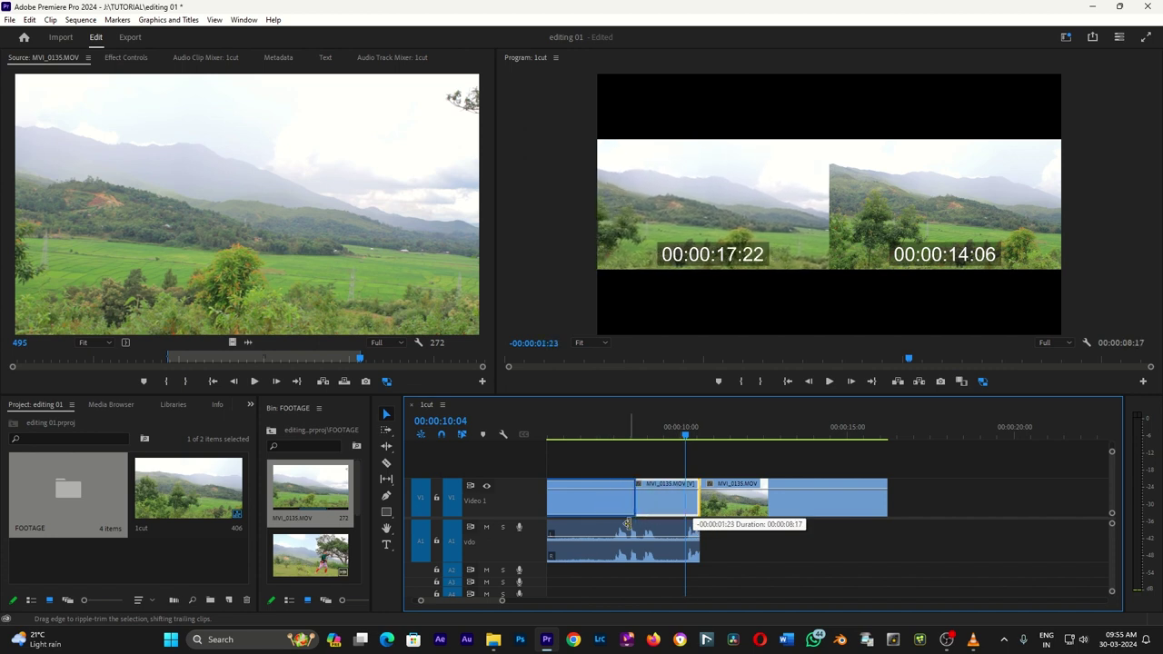
left_click_drag(640, 525, 656, 527)
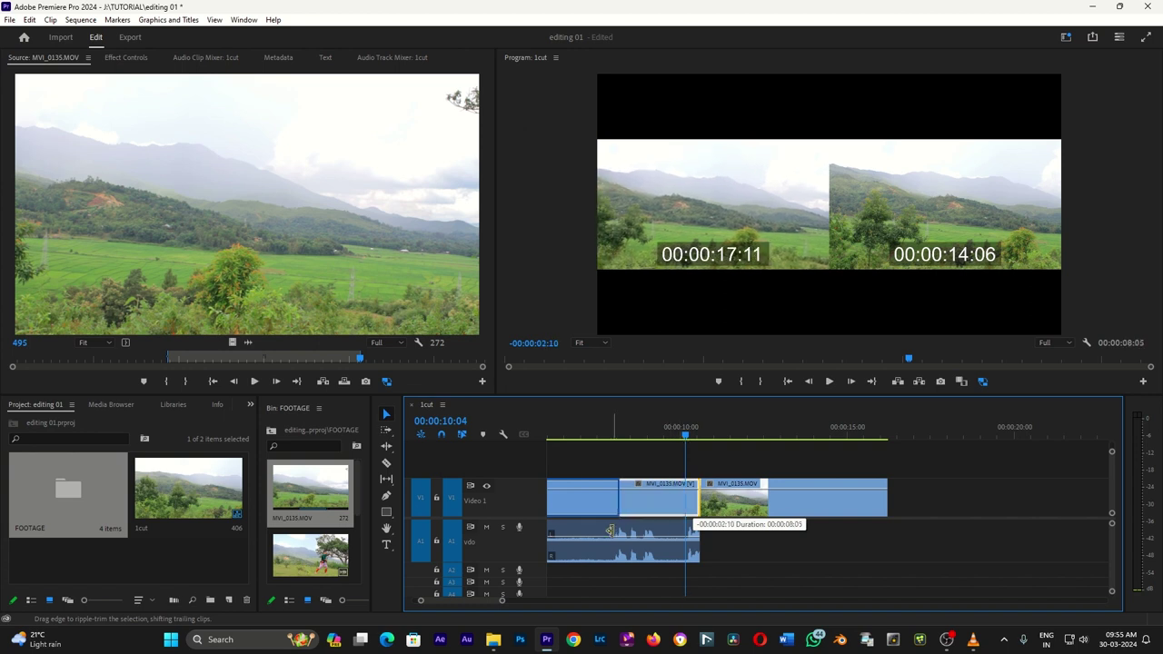
left_click_drag(657, 527, 632, 530)
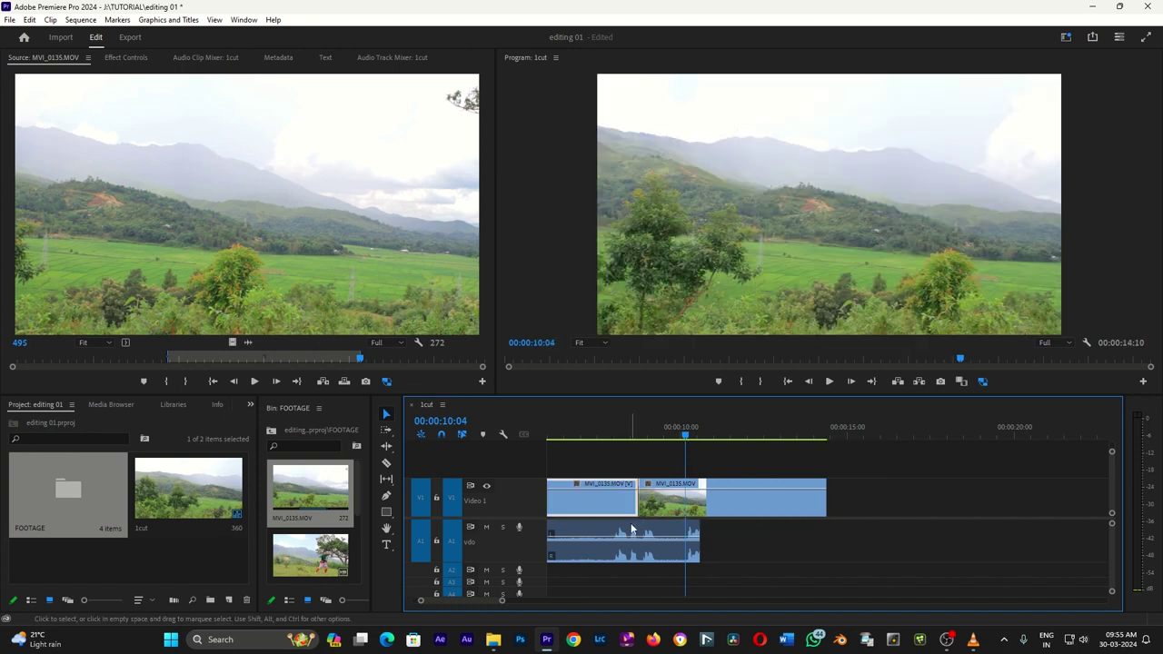
Step: Roll the cut later from 00:00:09:00, then delete the second MVI_0135.MOV clip
left_click(629, 434)
left_click(646, 436)
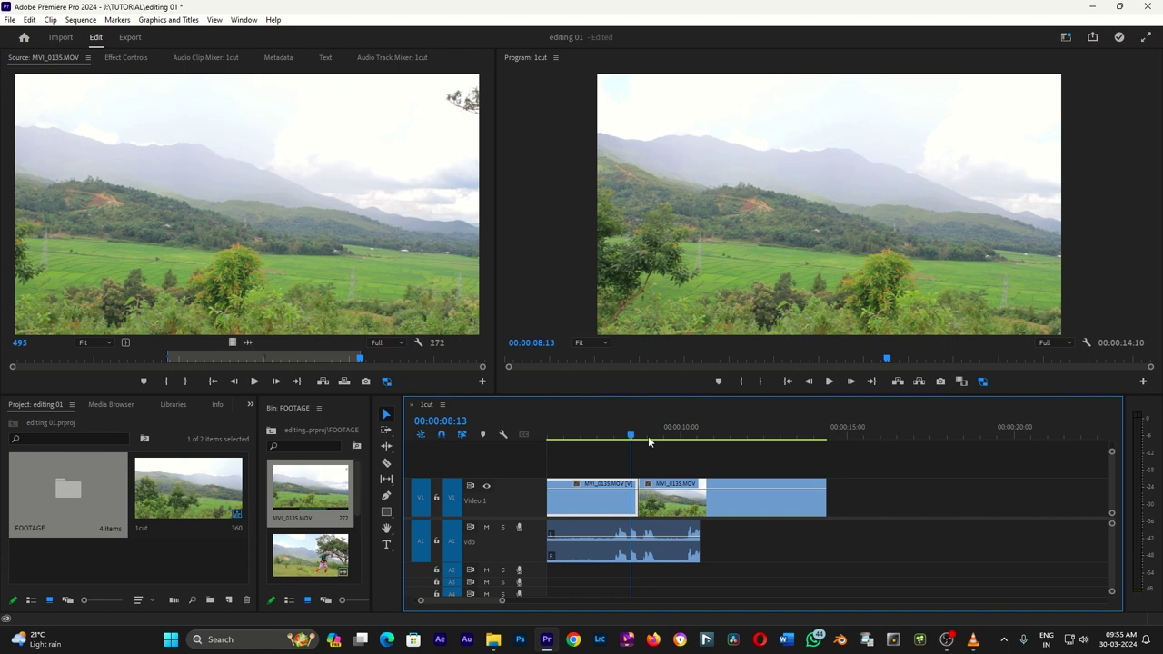
mouse_move(638, 516)
left_mouse_down()
mouse_move(681, 506)
mouse_move(633, 509)
left_mouse_up()
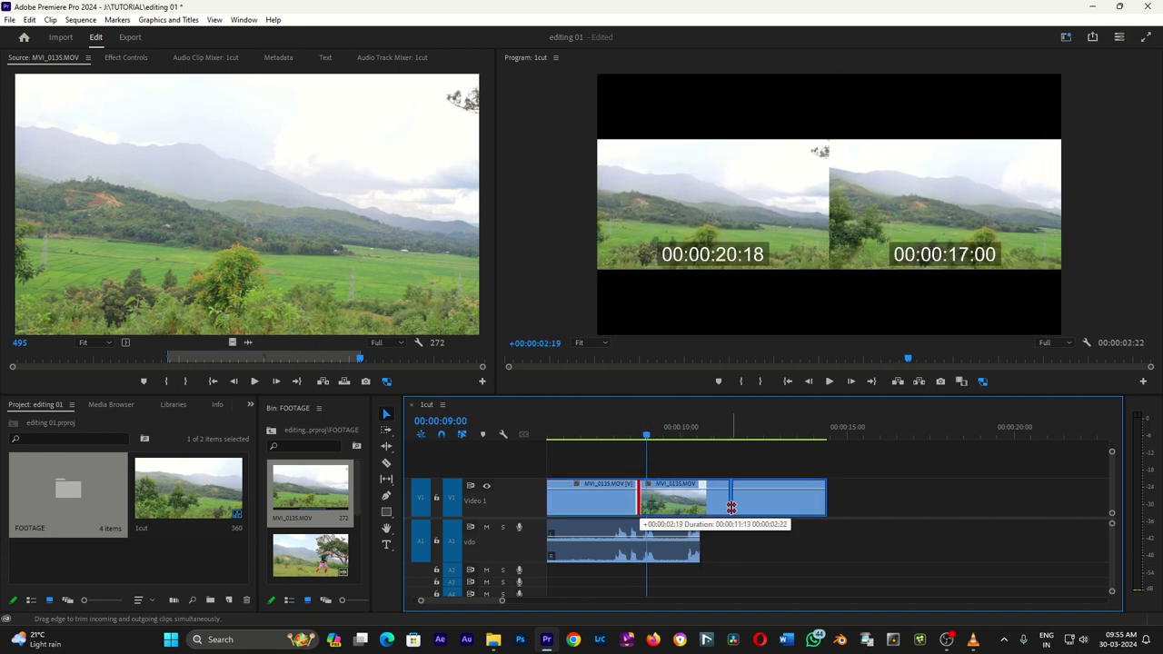
left_click_drag(626, 508, 699, 516)
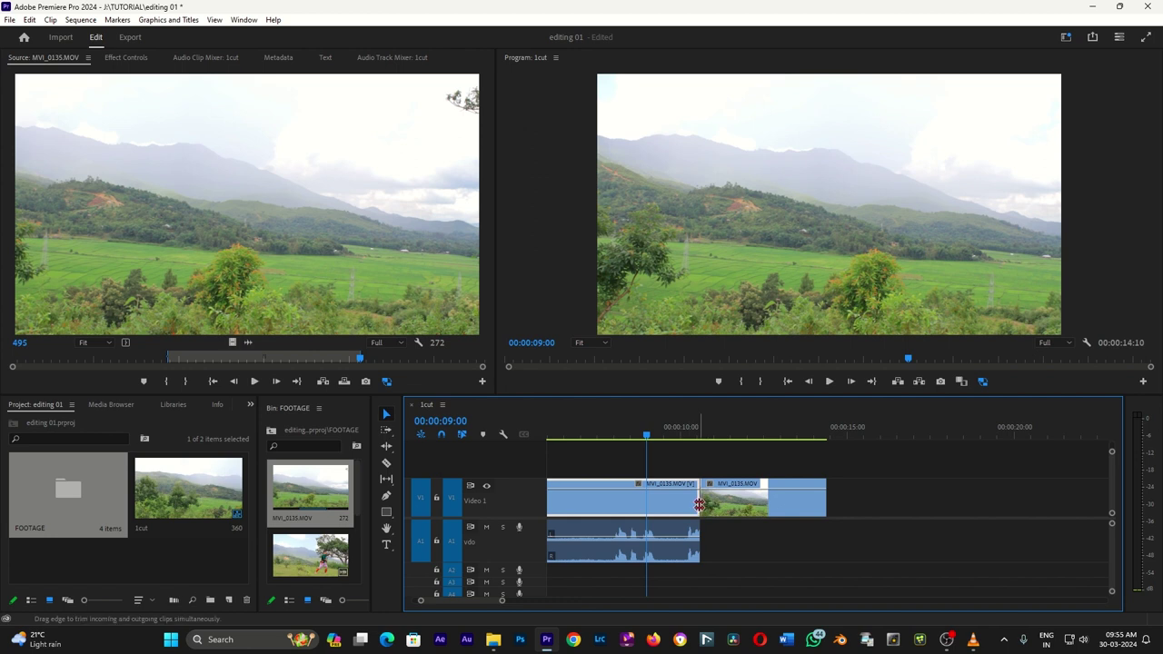
left_click(771, 501)
key("Delete")
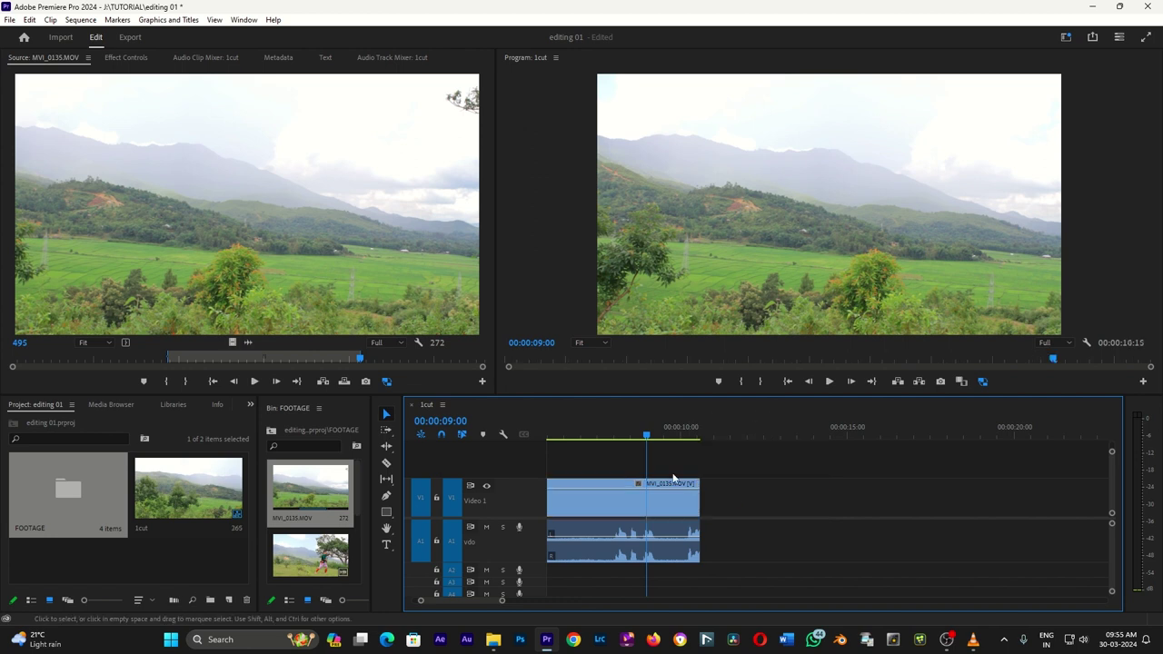
Step: Turn off Snap and Linked Selection, then drag the video alone away from its audio and back
left_click(443, 436)
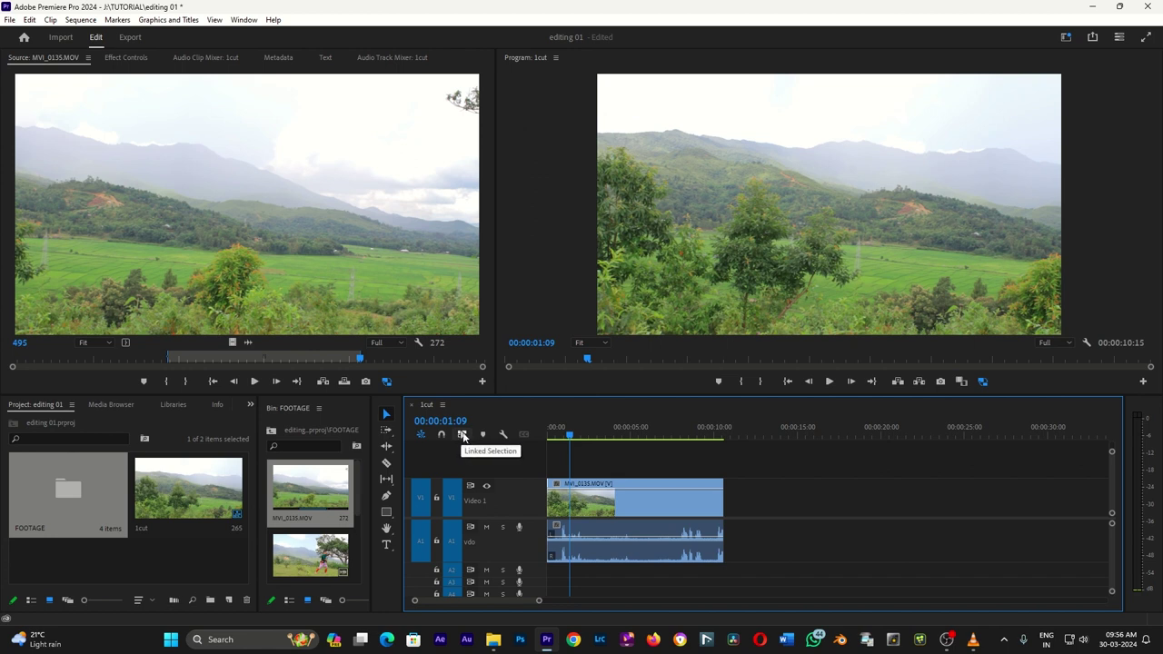
left_click(461, 437)
left_click(627, 490)
left_click(604, 557)
left_click(617, 506)
left_click(627, 545)
left_click(631, 500)
mouse_move(631, 495)
left_mouse_down()
mouse_move(636, 515)
mouse_move(797, 498)
left_mouse_up()
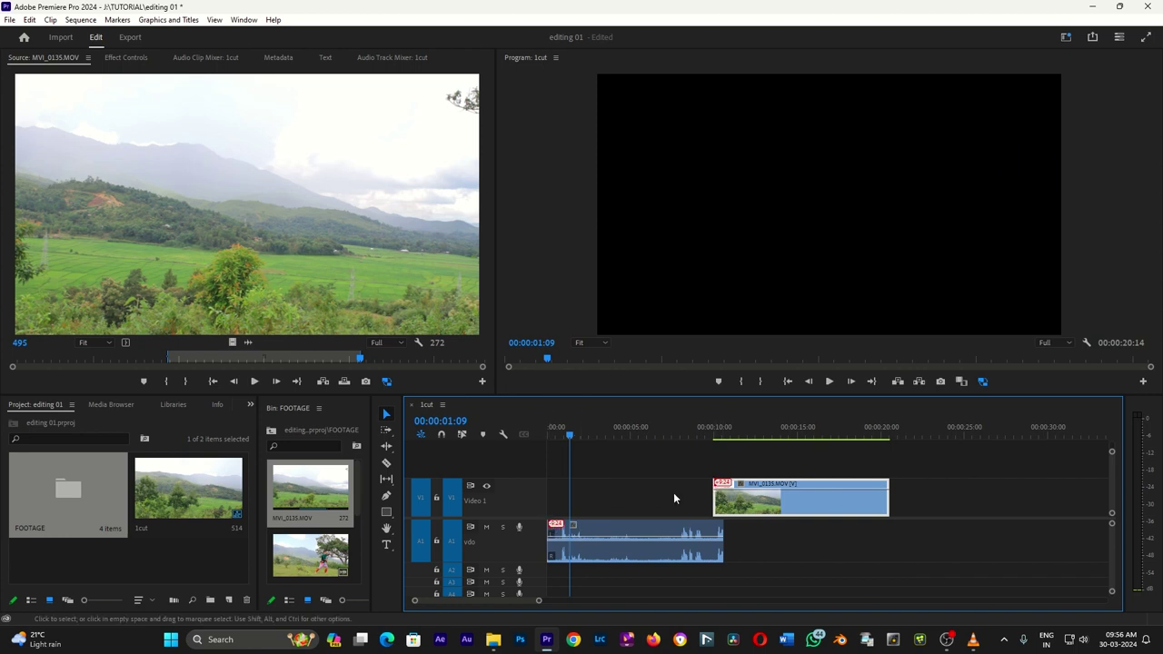
left_click_drag(734, 485, 584, 521)
Step: Toggle Linked Selection and drag the clip's audio later, then back to the sequence start
left_click(467, 436)
left_click(679, 521)
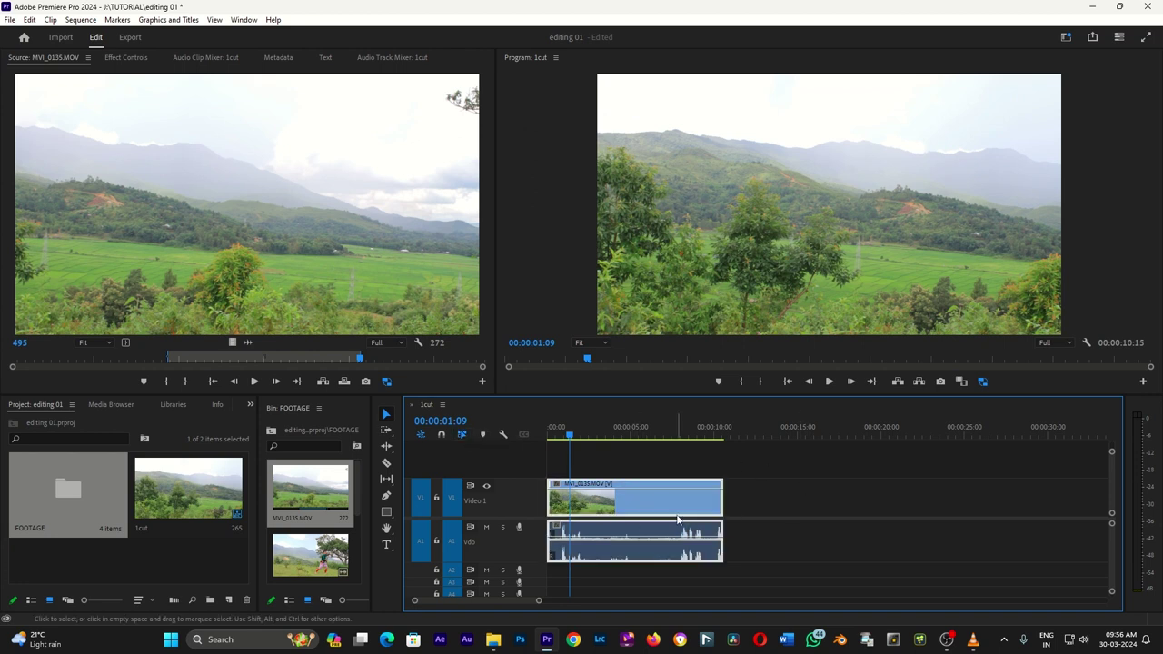
left_click(688, 525)
mouse_move(643, 516)
left_mouse_down()
mouse_move(881, 515)
mouse_move(643, 516)
left_mouse_up()
left_click_drag(652, 550, 840, 557)
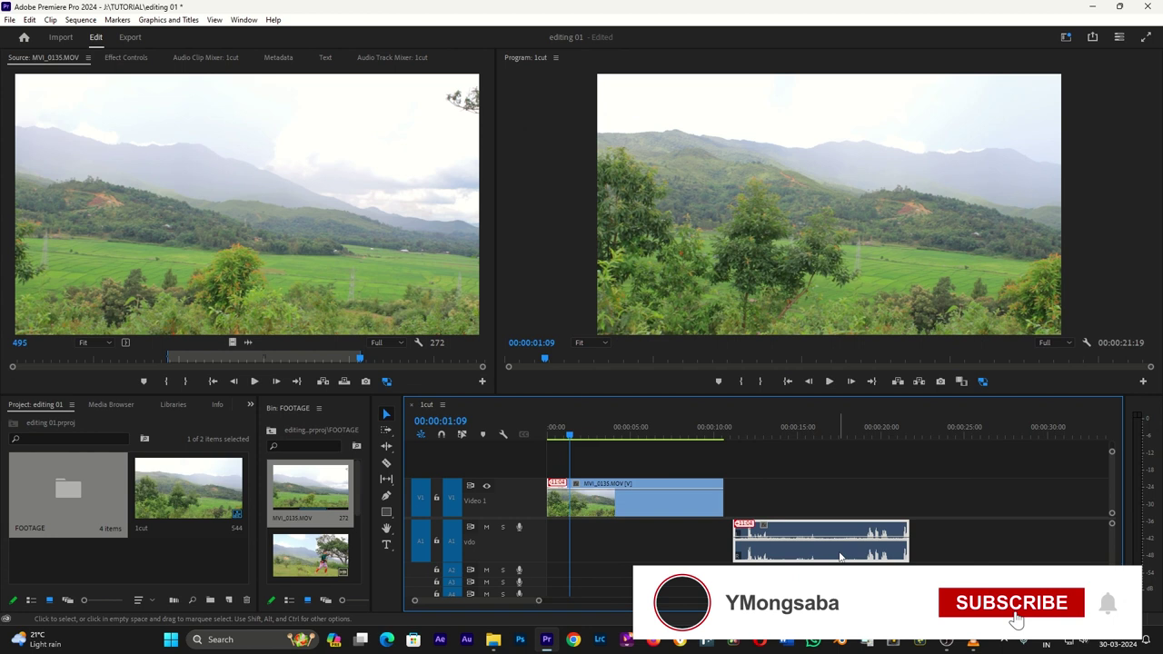
left_click_drag(840, 557, 607, 543)
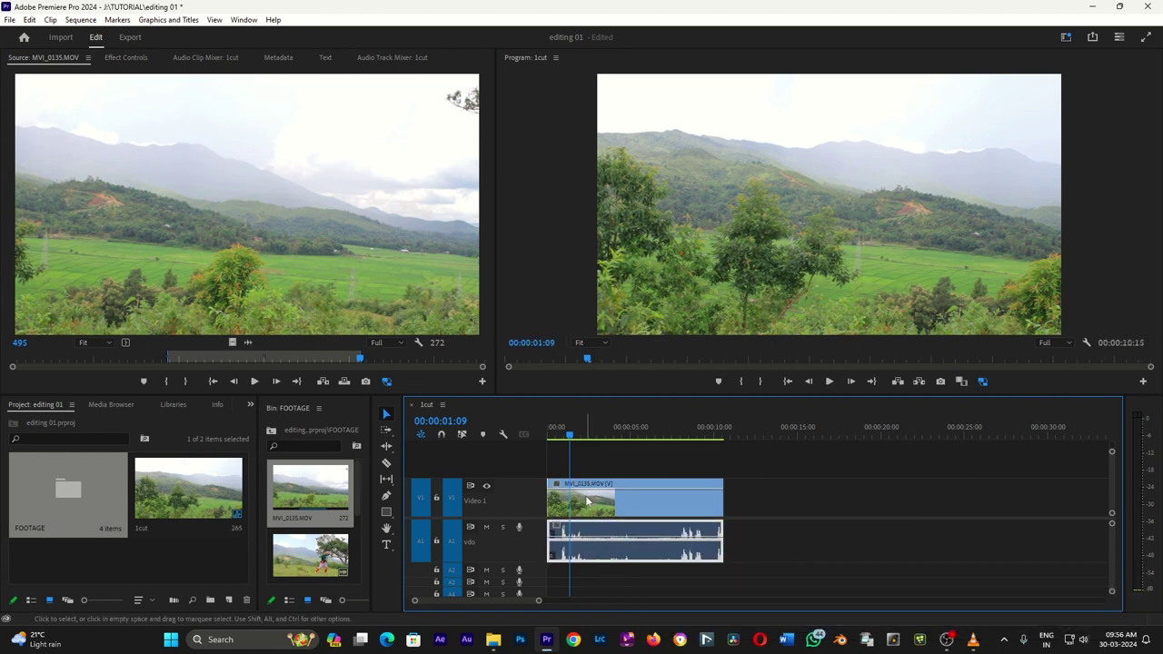
Step: Relink the clip and move it to start about four seconds in, making the sequence 00:00:14:23
left_click(462, 436)
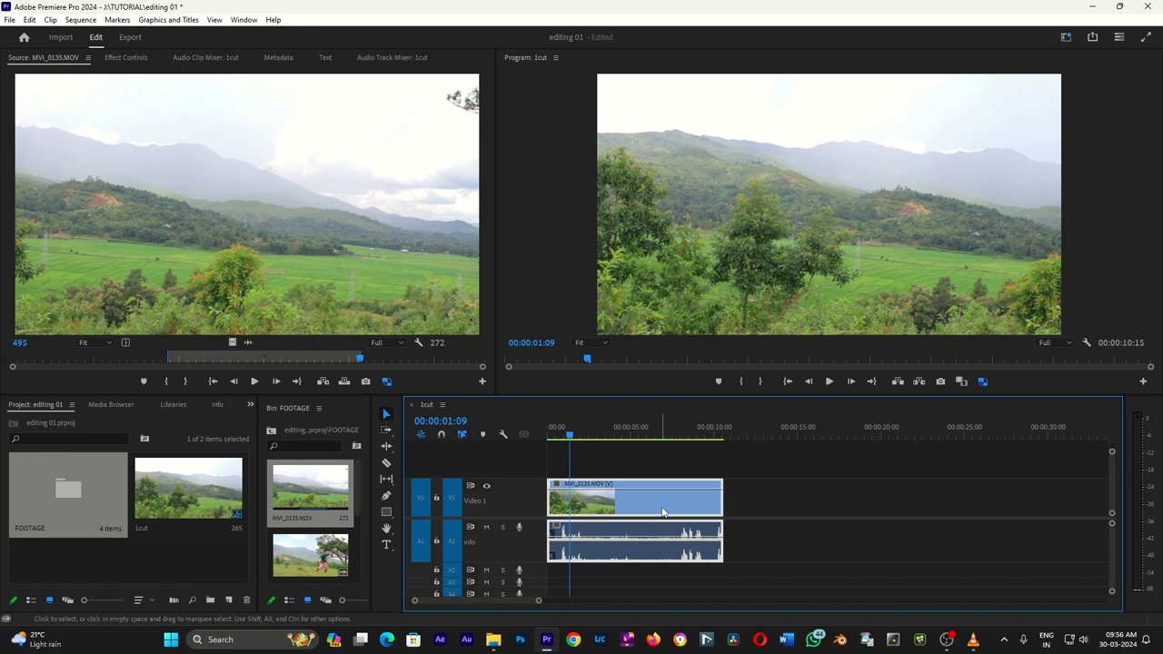
left_click_drag(682, 507, 753, 512)
left_click(636, 433)
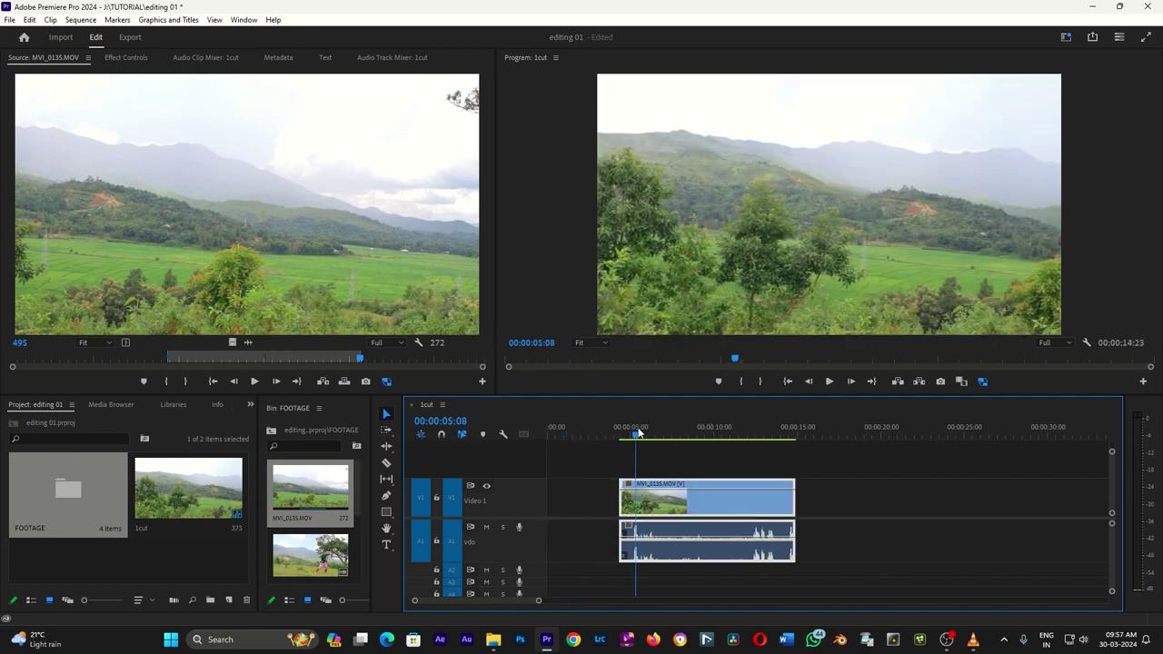
Step: Disable Insert sequences as nests, add a marker near 00:00:07:17, and load the clip into Source
left_click(421, 436)
left_click(622, 437)
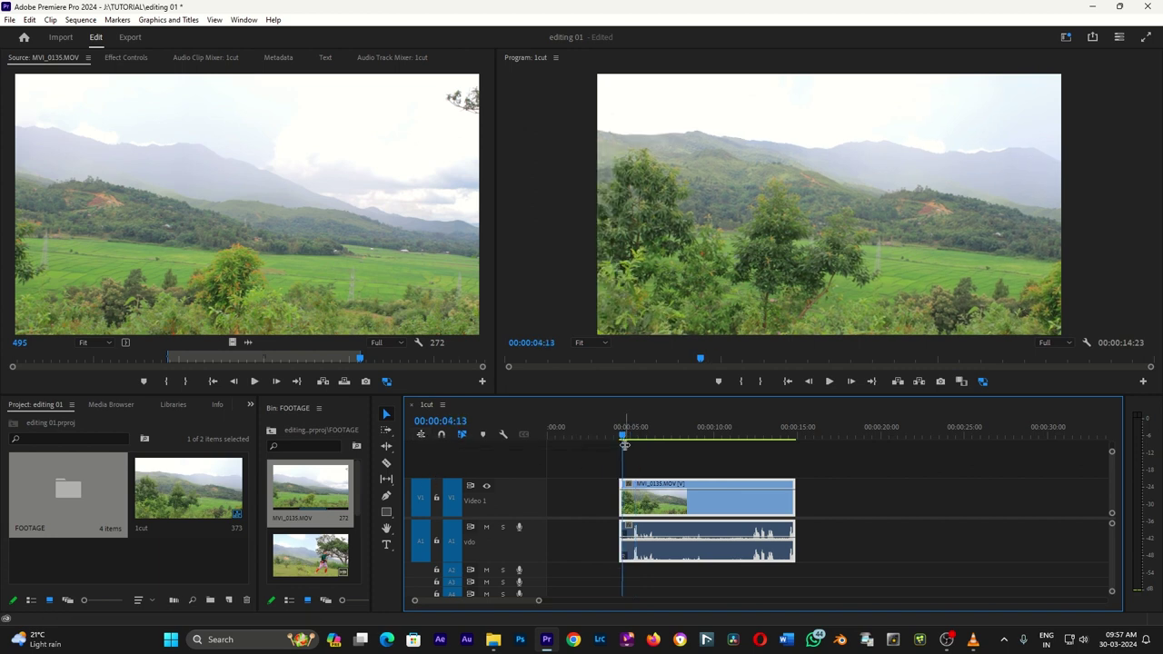
mouse_move(673, 437)
left_mouse_down()
mouse_move(697, 438)
mouse_move(674, 441)
left_mouse_up()
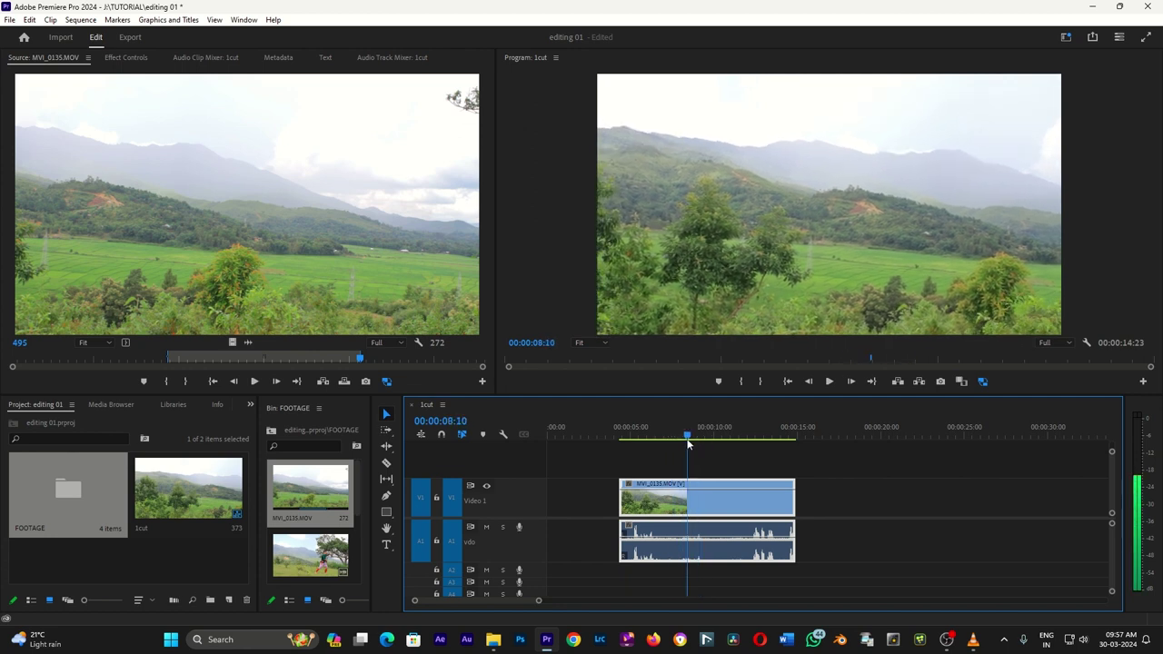
left_click(482, 434)
left_click_drag(677, 437, 677, 446)
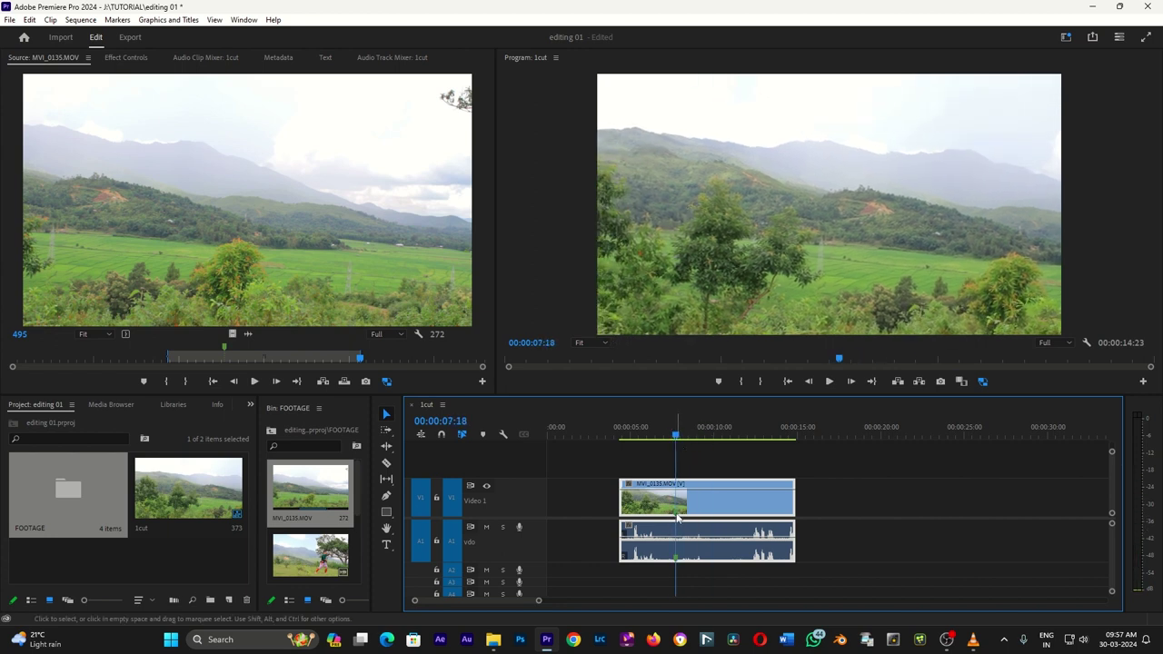
double_click(677, 518)
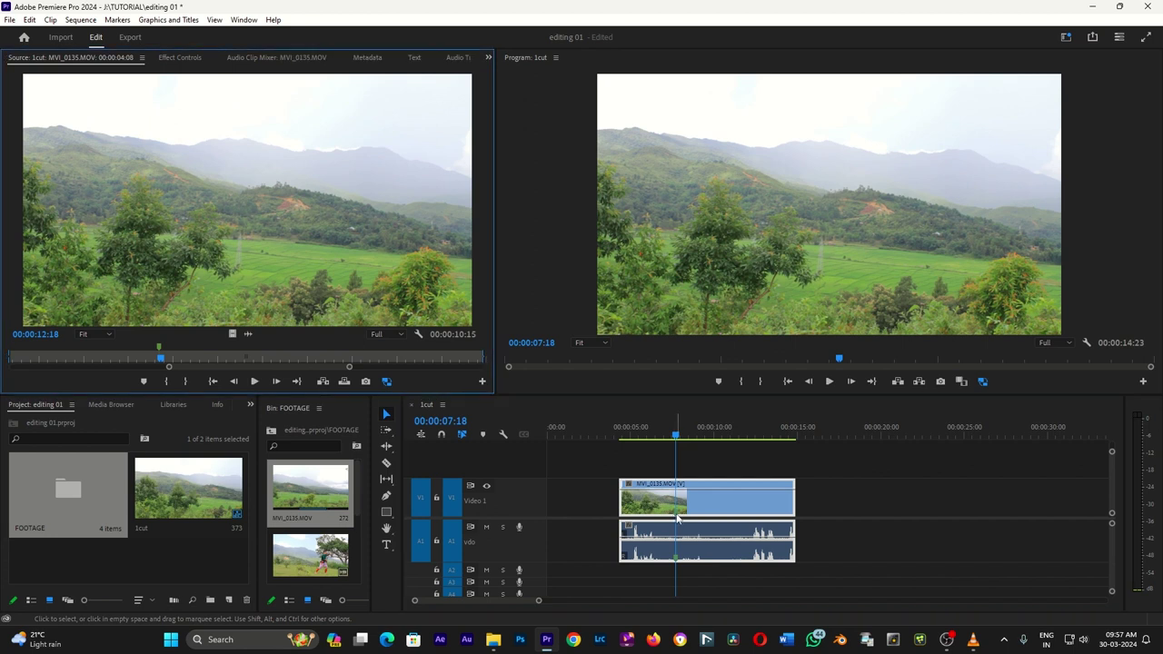
Step: Name the clip marker 'title' with a comment, then scrub to about 00:00:07:19
key("equal")
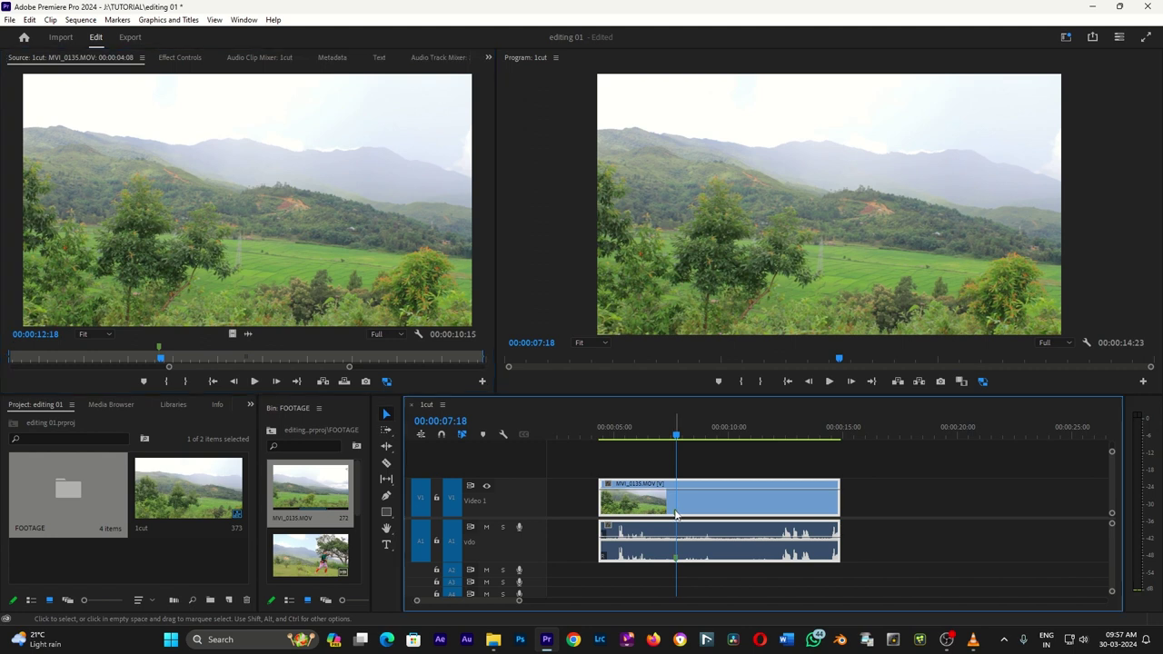
left_click(160, 353)
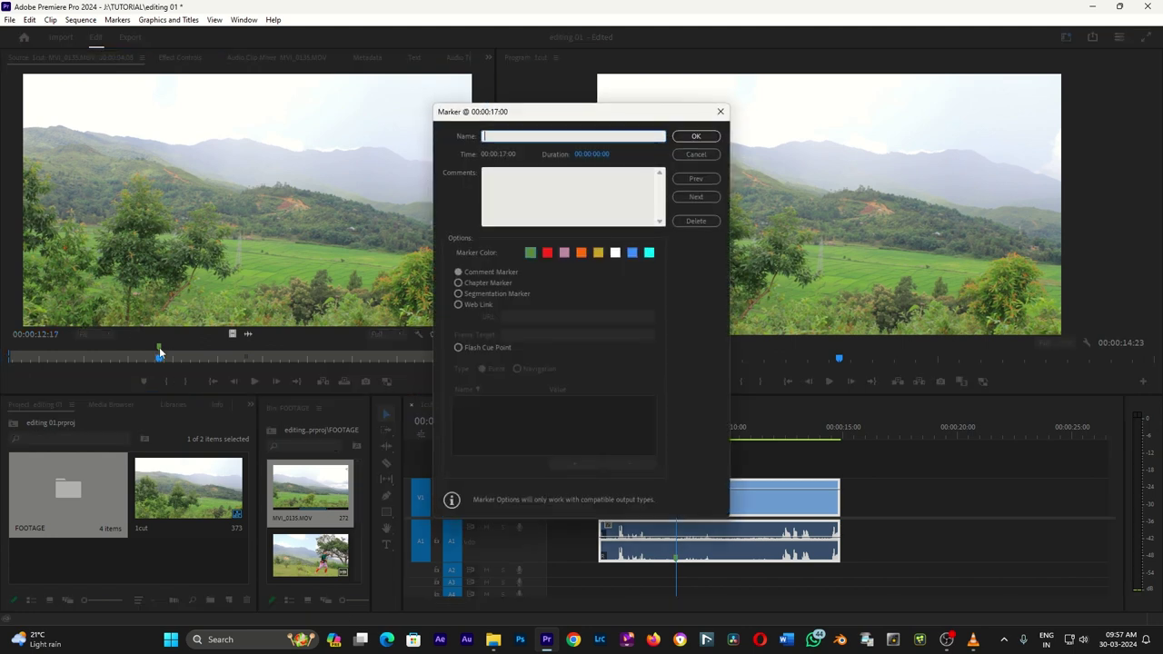
left_click(515, 184)
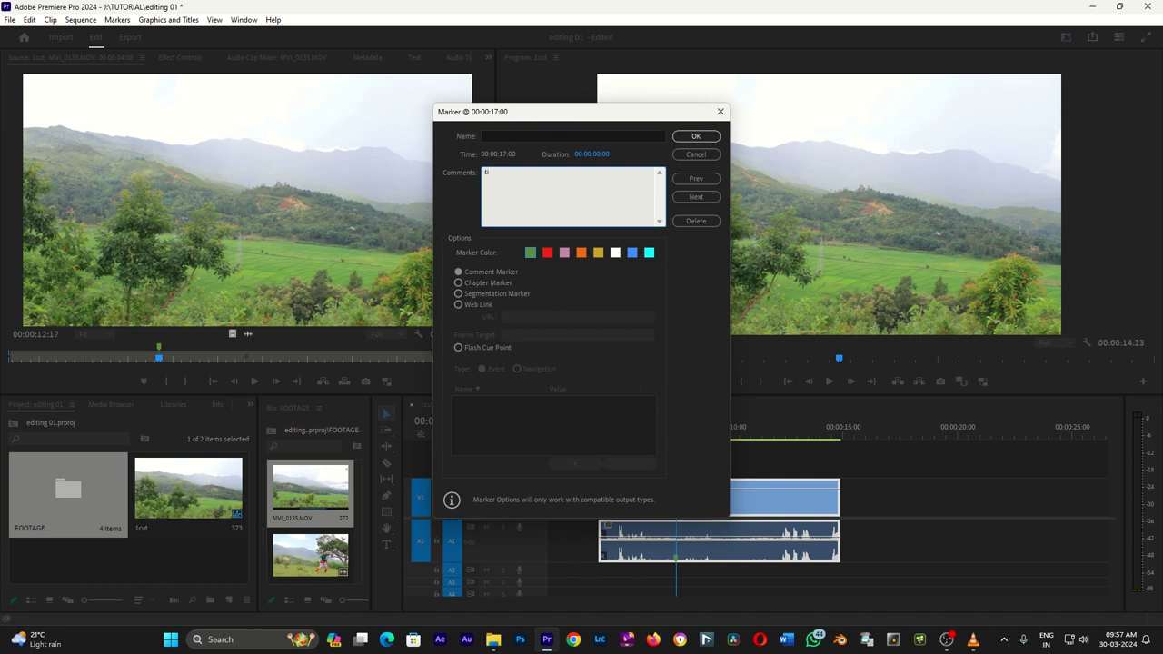
left_click(583, 254)
left_click(523, 137)
type("title")
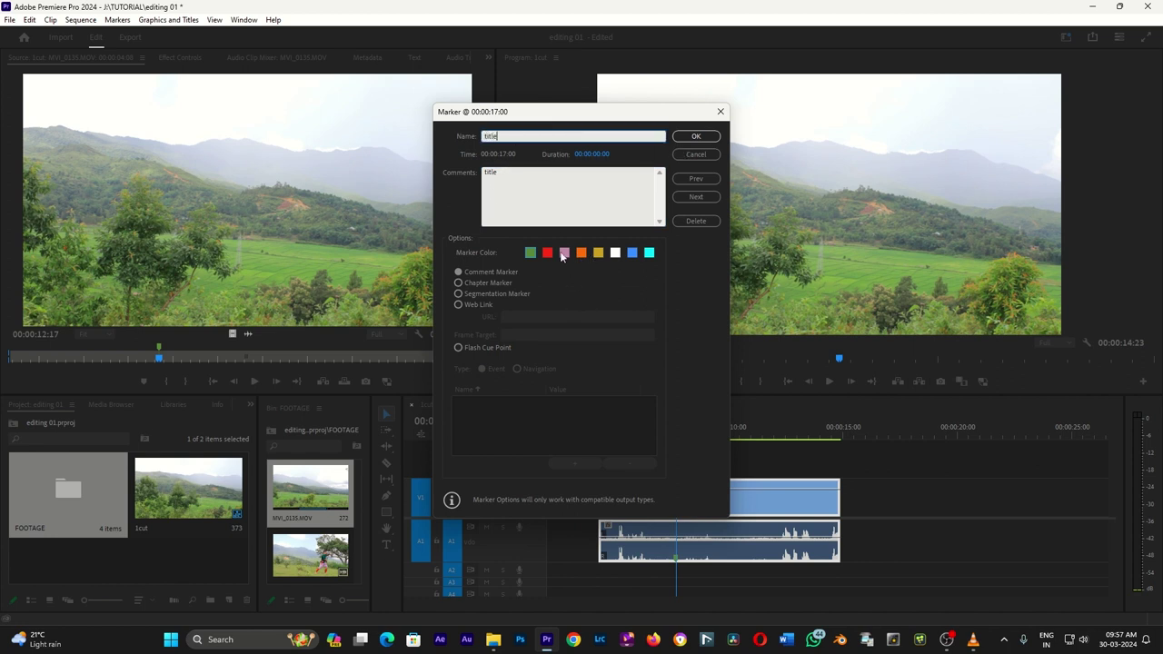
left_click(528, 187)
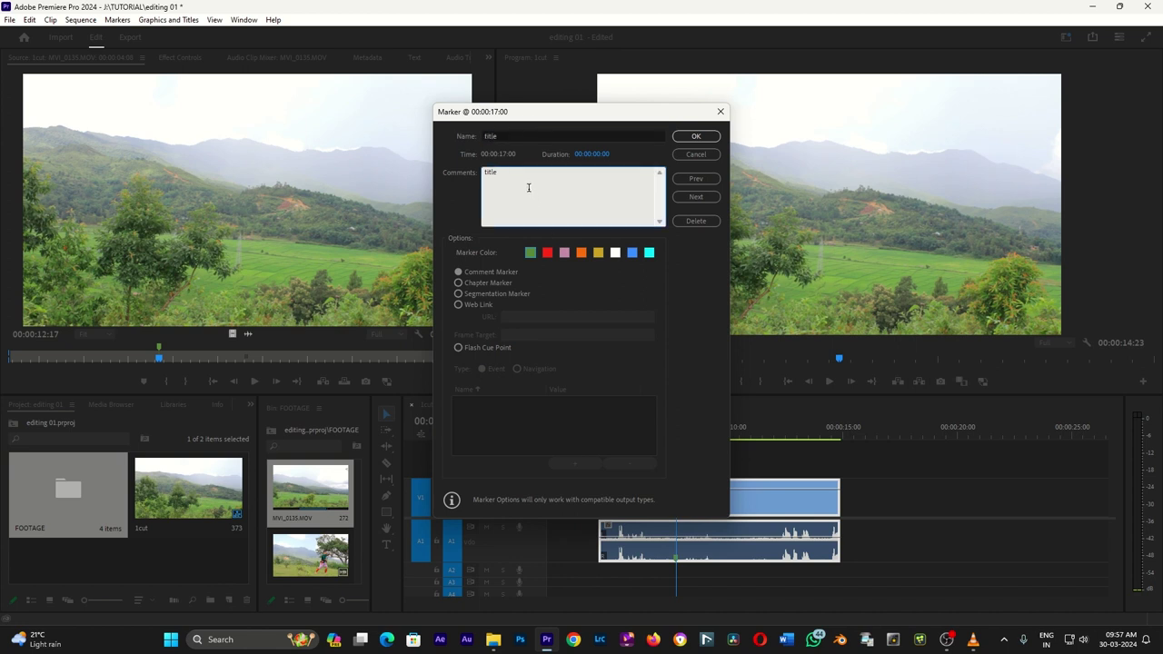
left_click(696, 136)
left_click_drag(709, 434, 680, 438)
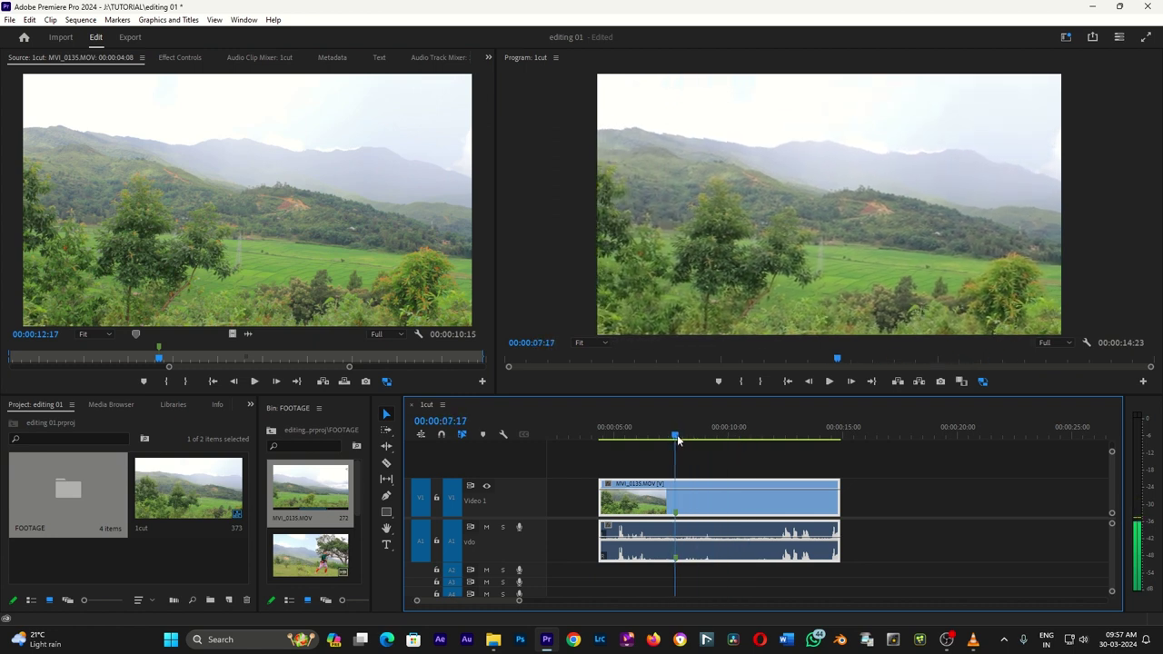
mouse_move(680, 437)
left_mouse_down()
mouse_move(701, 443)
mouse_move(680, 445)
left_mouse_up()
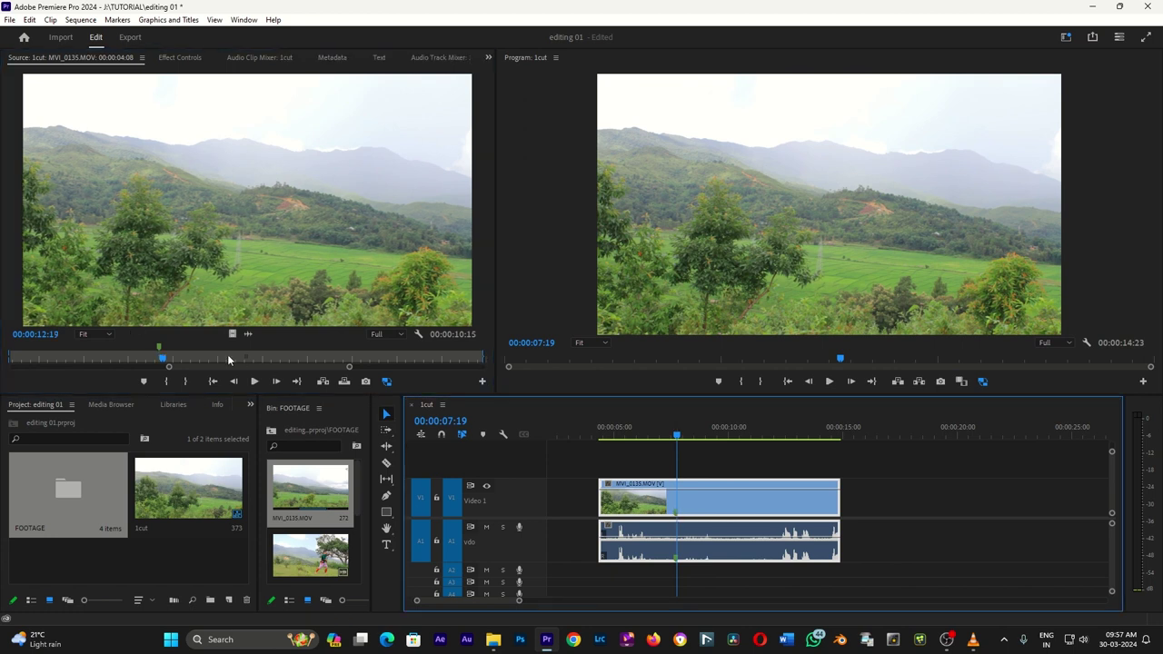
Step: Review the 'title' marker's details, then add a clip marker at 00:00:09:00
double_click(159, 351)
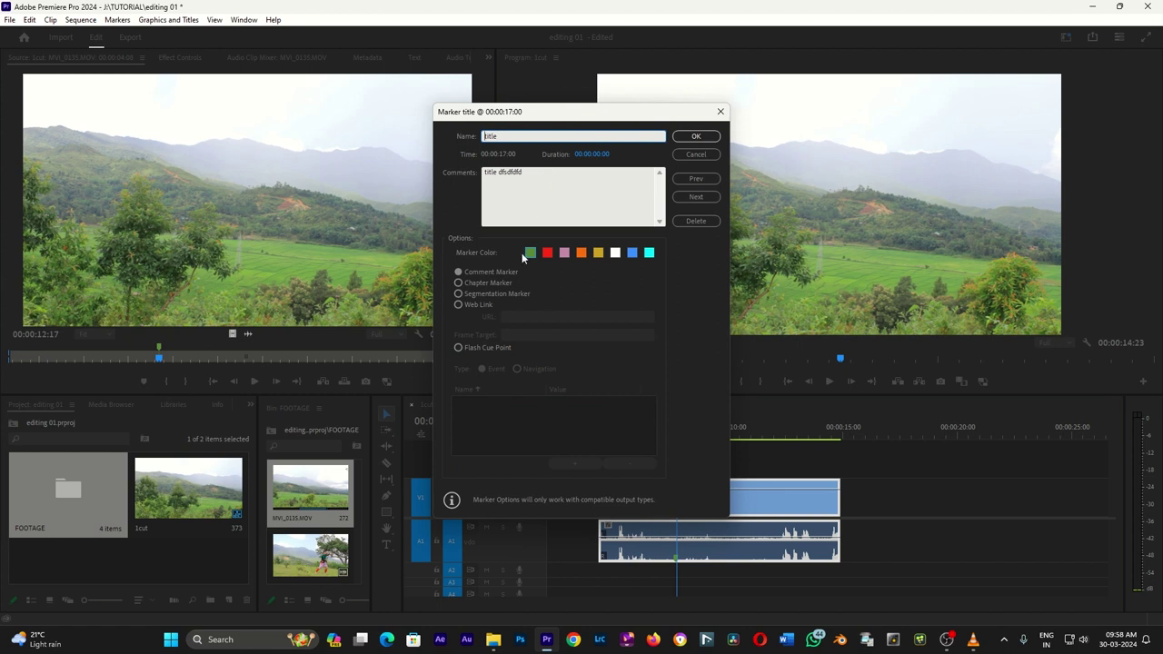
left_click(696, 137)
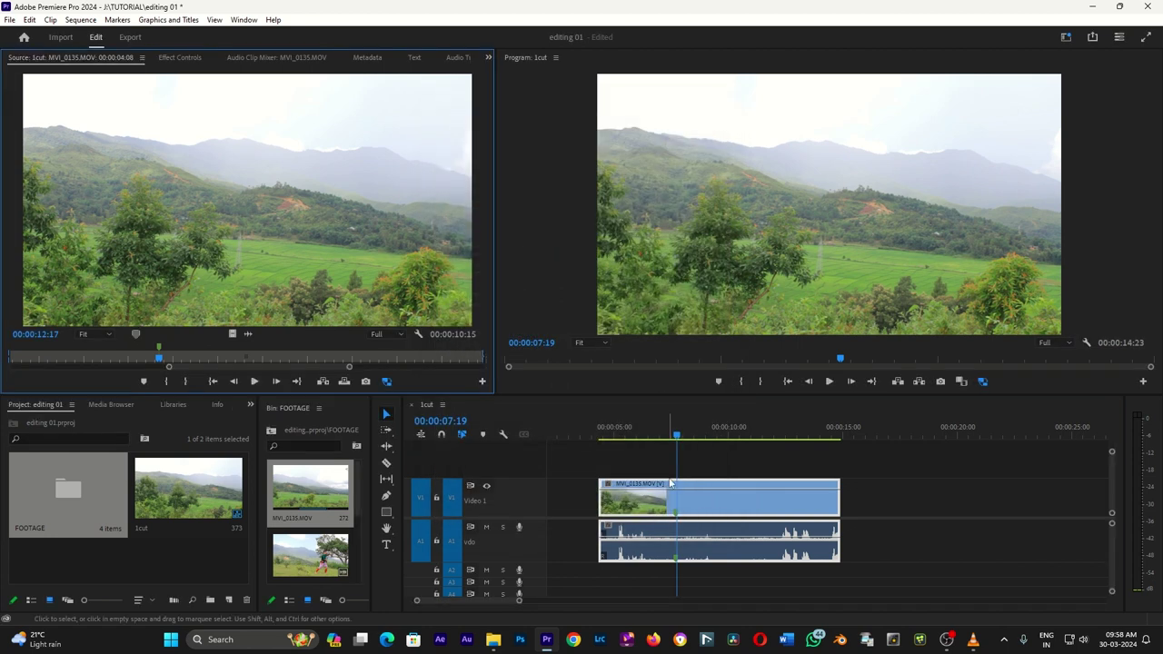
left_click_drag(677, 437, 705, 440)
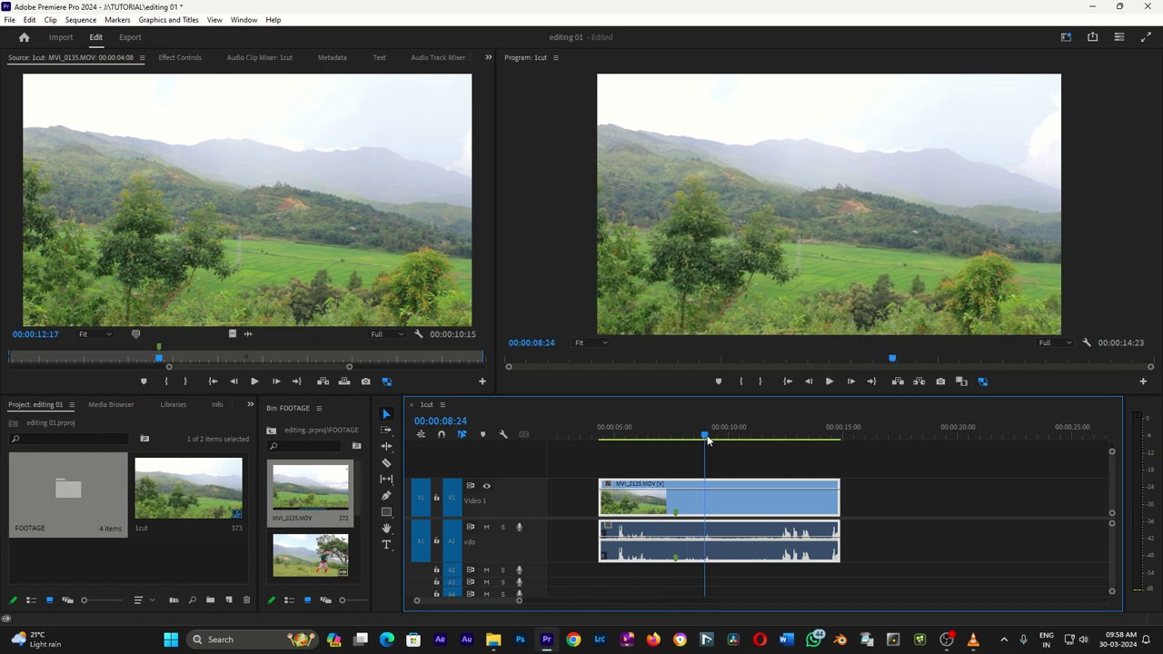
left_click(482, 435)
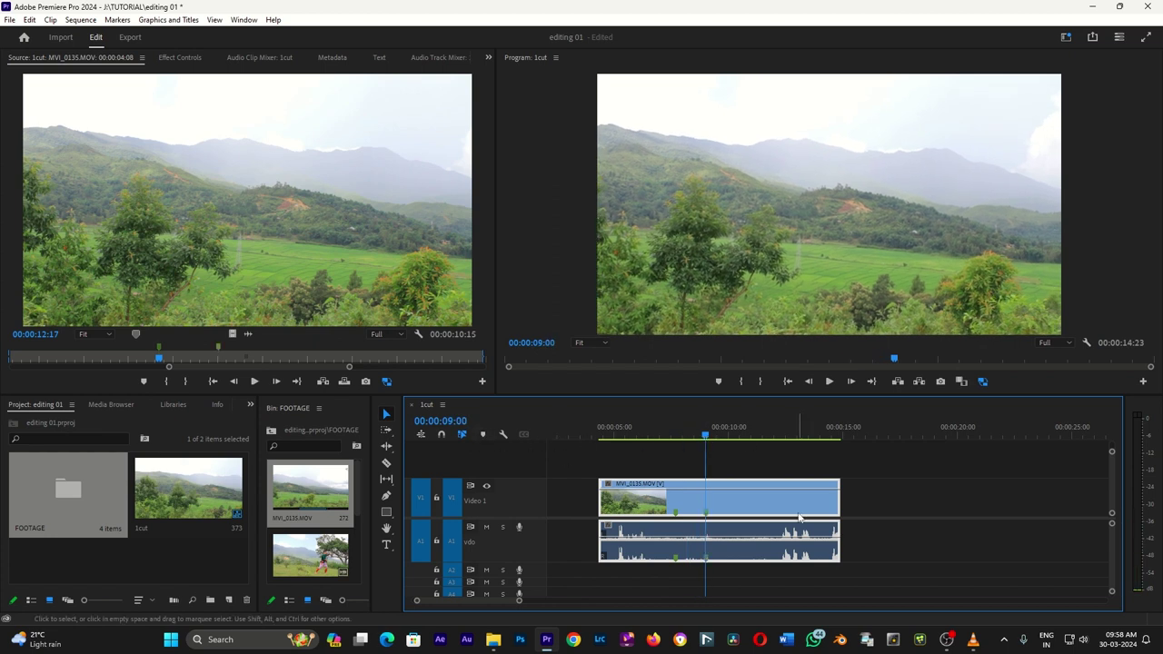
Step: Add a sequence marker at 00:00:09:01, leaving the playhead at 00:00:09:23
left_click(736, 430)
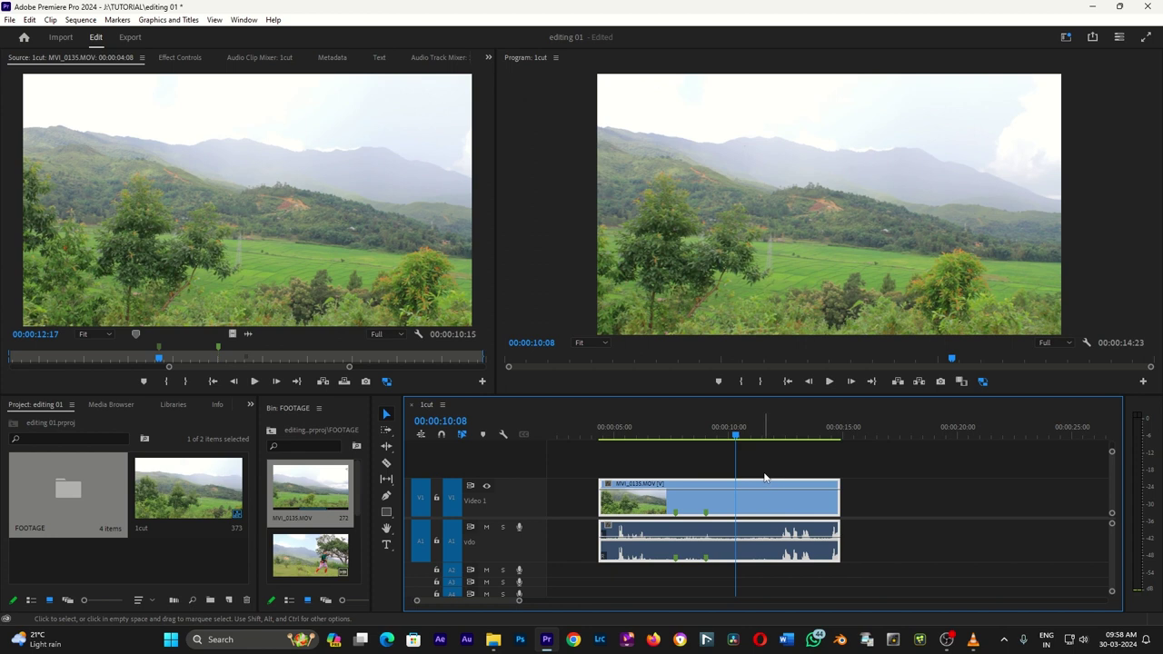
left_click(708, 437)
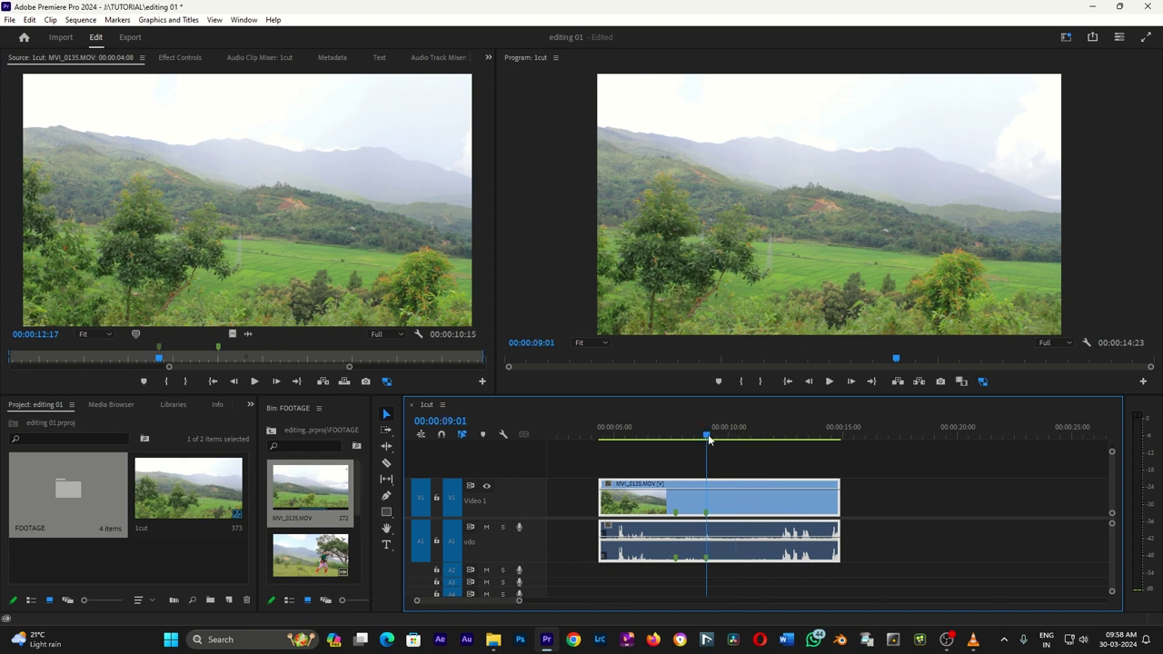
left_click(720, 382)
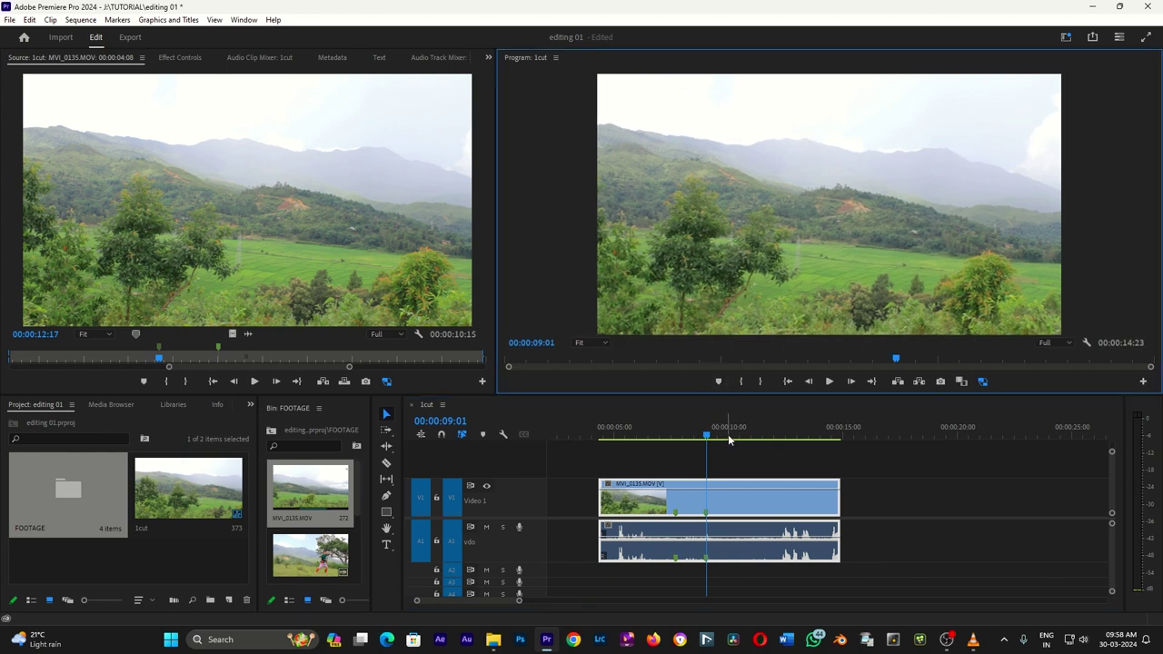
left_click(727, 437)
Step: Dismiss the title marker details and add a clip marker at 00:00:09:23
double_click(219, 347)
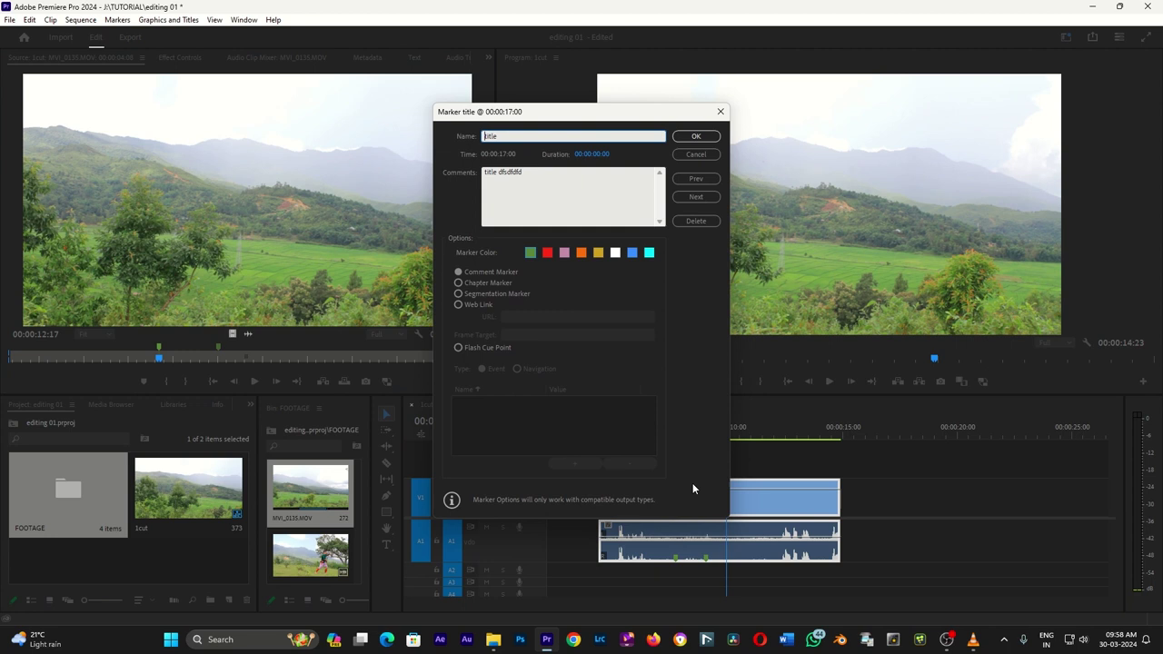
left_click(696, 154)
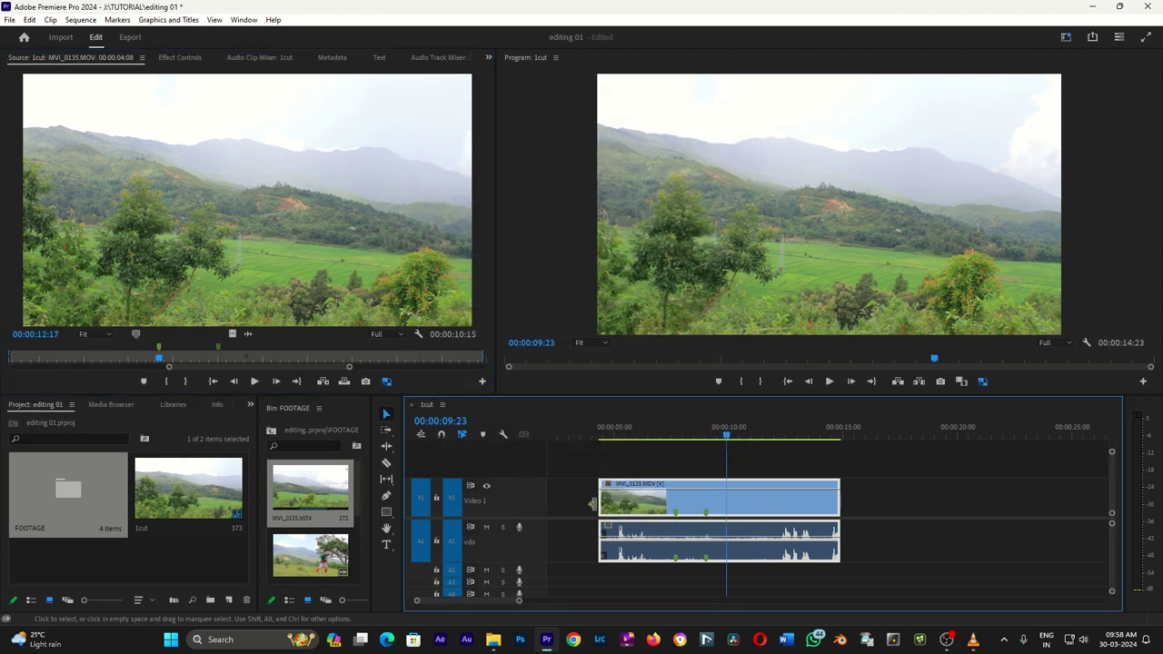
left_click(485, 434)
Step: Add a sequence marker at 00:00:10:23 with the comment 'fgfdgff'
left_click(750, 425)
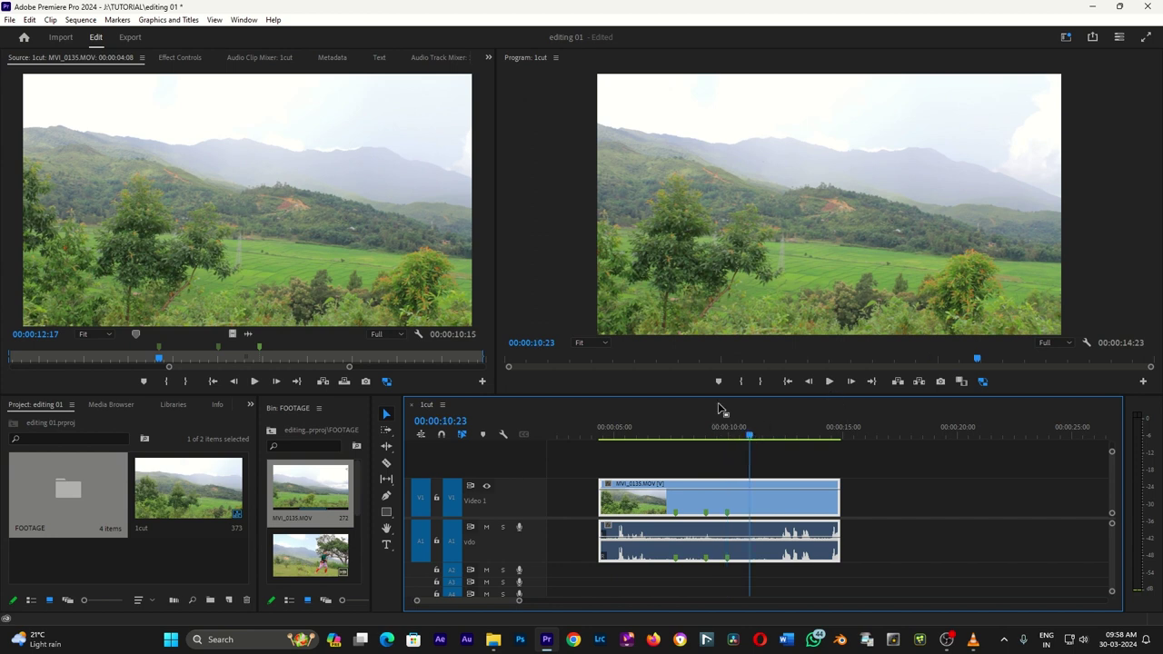
left_click(718, 381)
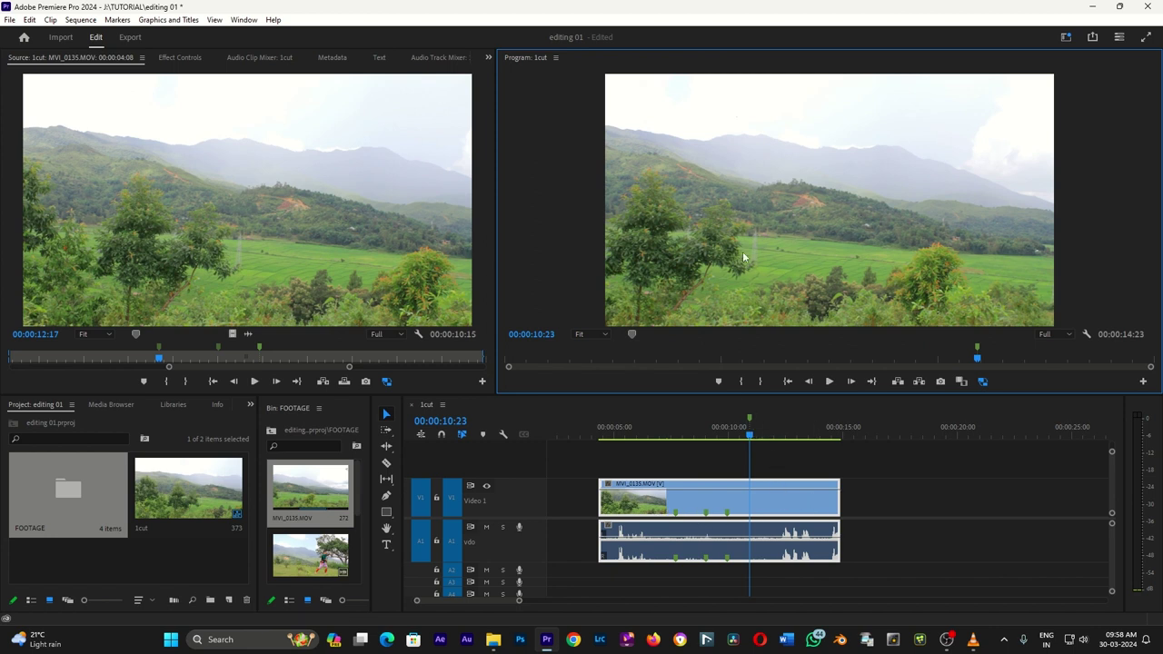
double_click(750, 419)
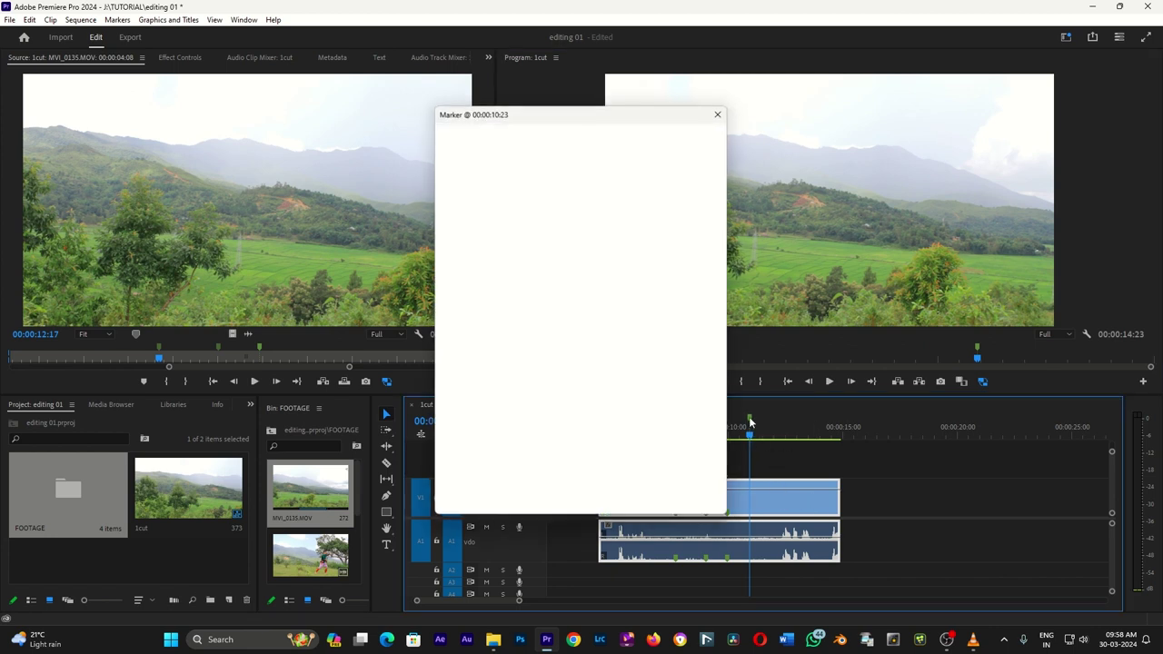
left_click(579, 200)
type("fgfdgff")
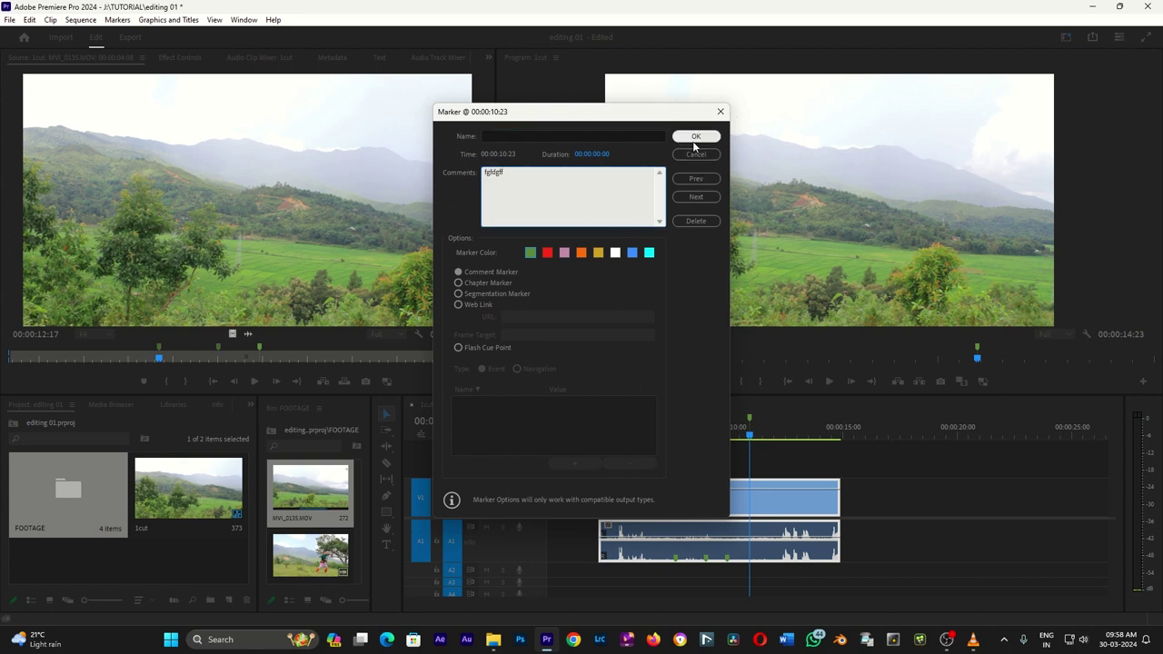
left_click(695, 139)
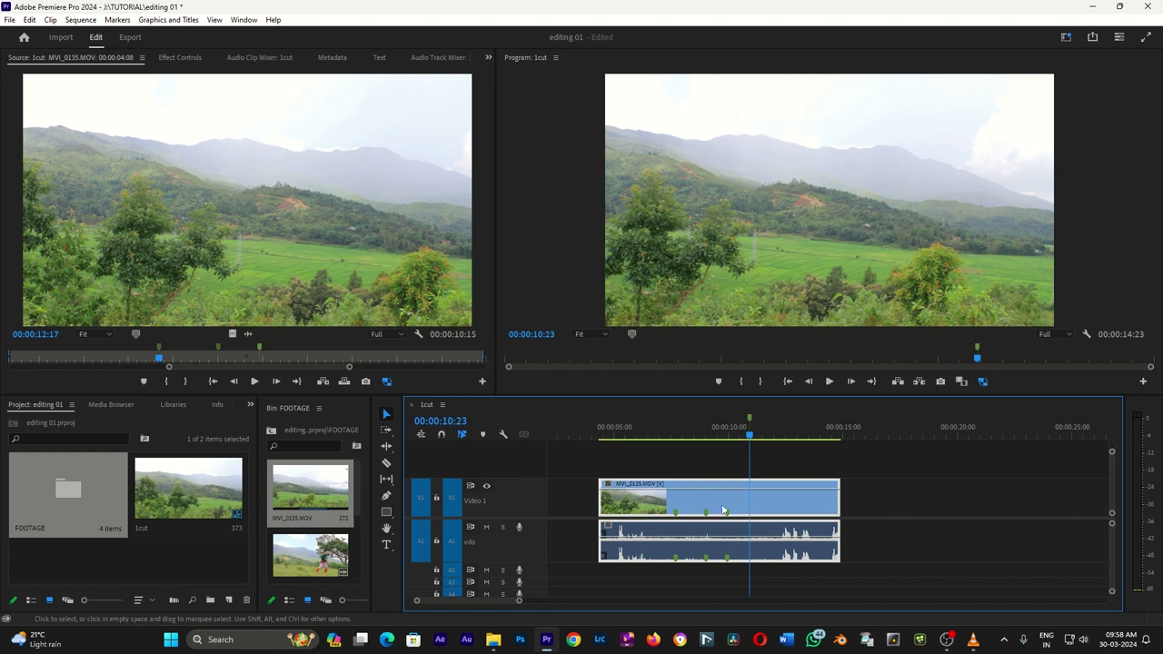
Step: Slide the landscape clip until it starts near 00:00:02, shortening the sequence to 00:00:12:22
left_click_drag(697, 510, 818, 524)
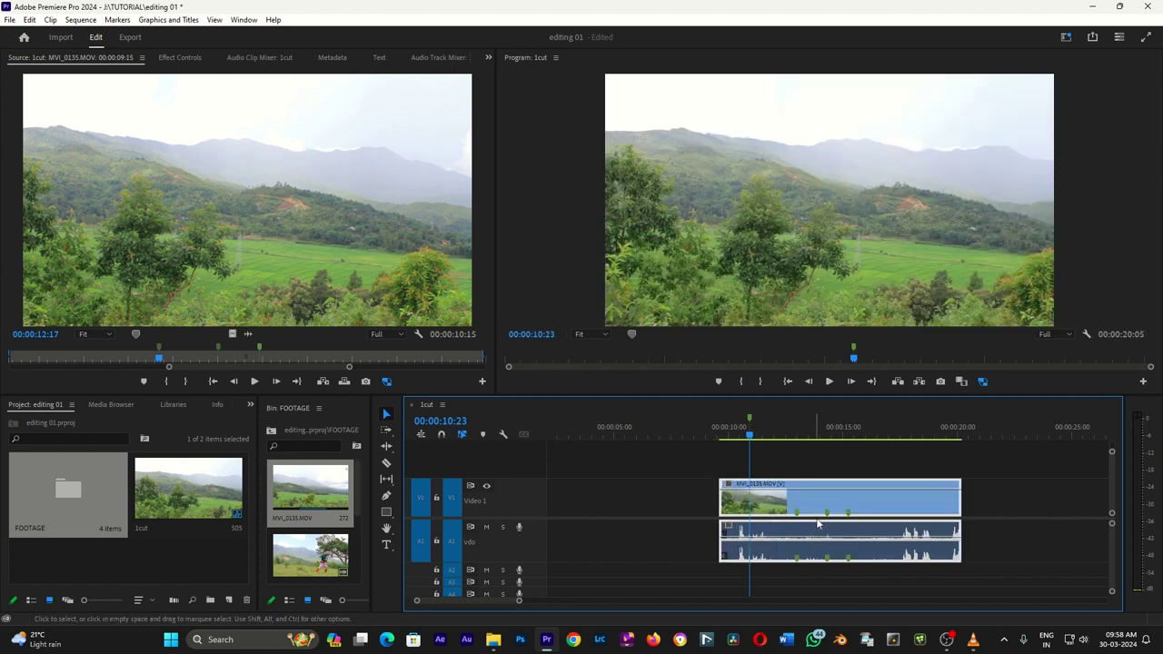
mouse_move(751, 419)
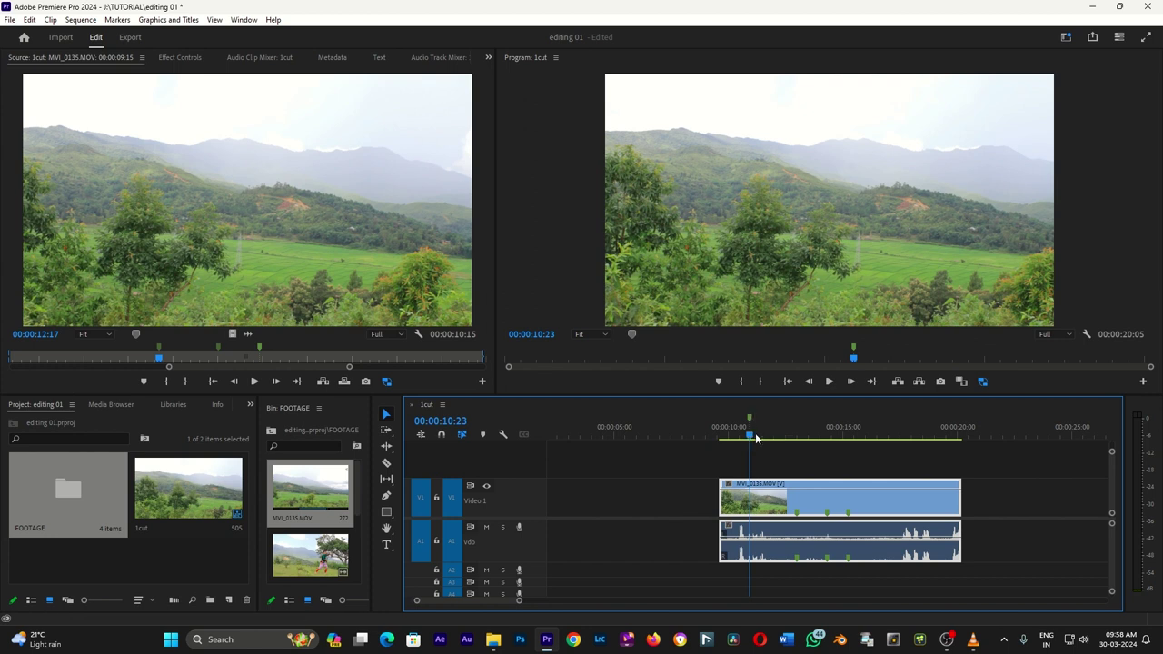
mouse_move(754, 506)
left_mouse_down()
mouse_move(714, 506)
mouse_move(730, 506)
left_mouse_up()
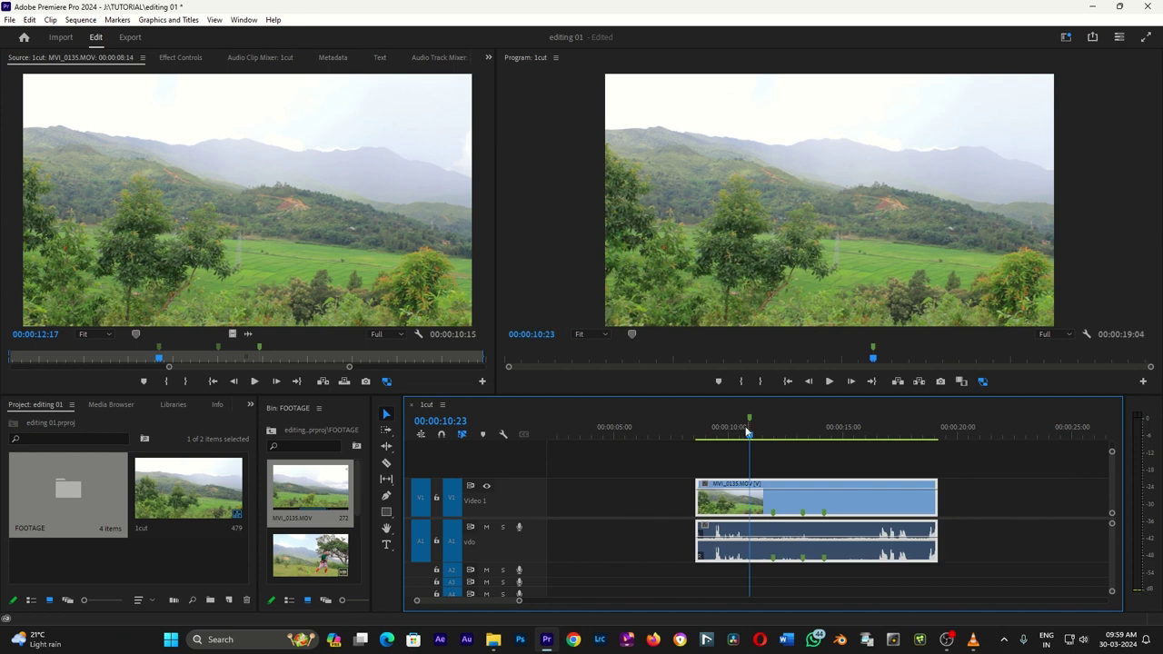
mouse_move(800, 511)
left_mouse_down()
mouse_move(689, 528)
mouse_move(807, 511)
mouse_move(769, 510)
left_mouse_up()
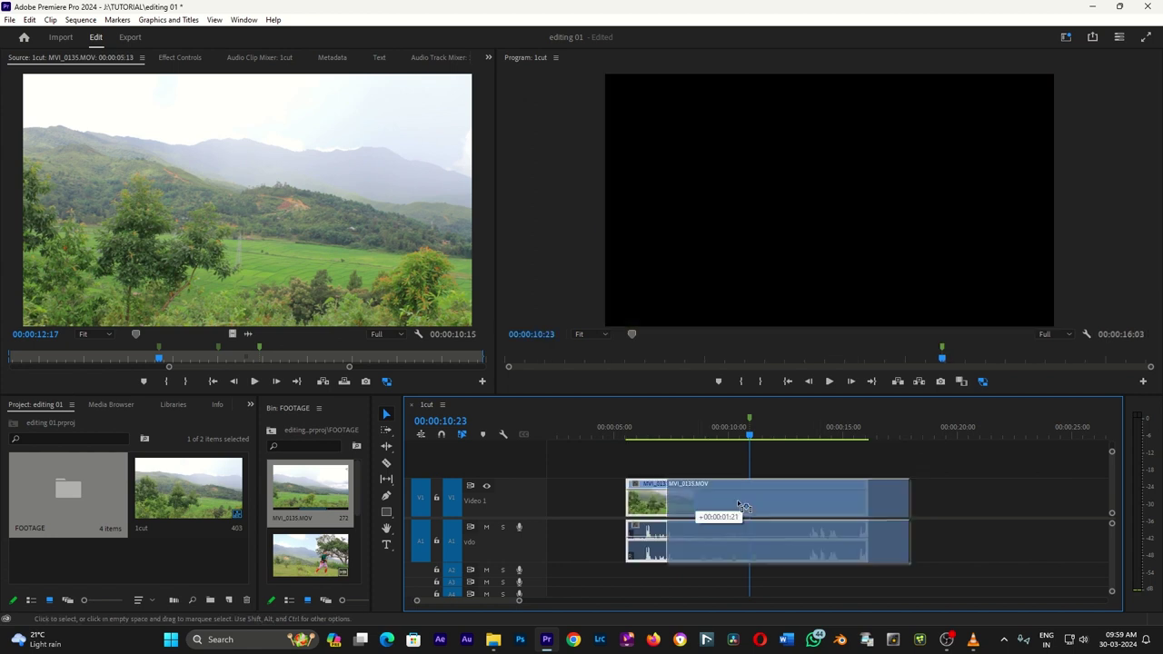
left_click_drag(665, 529, 708, 529)
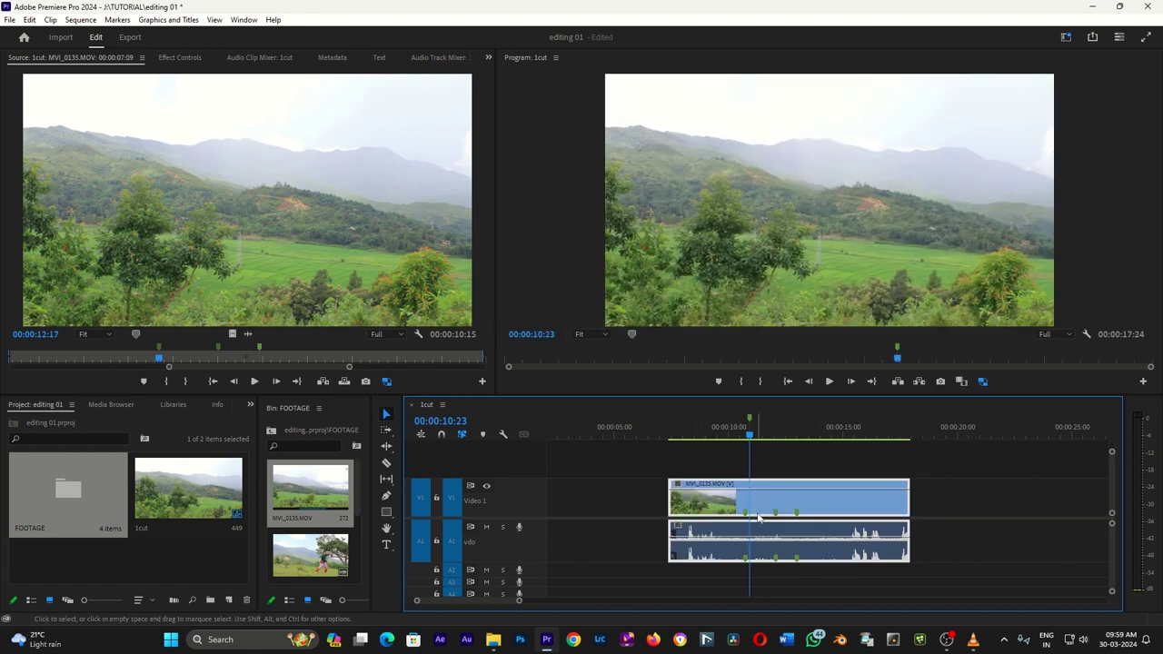
double_click(747, 515)
left_click(805, 488)
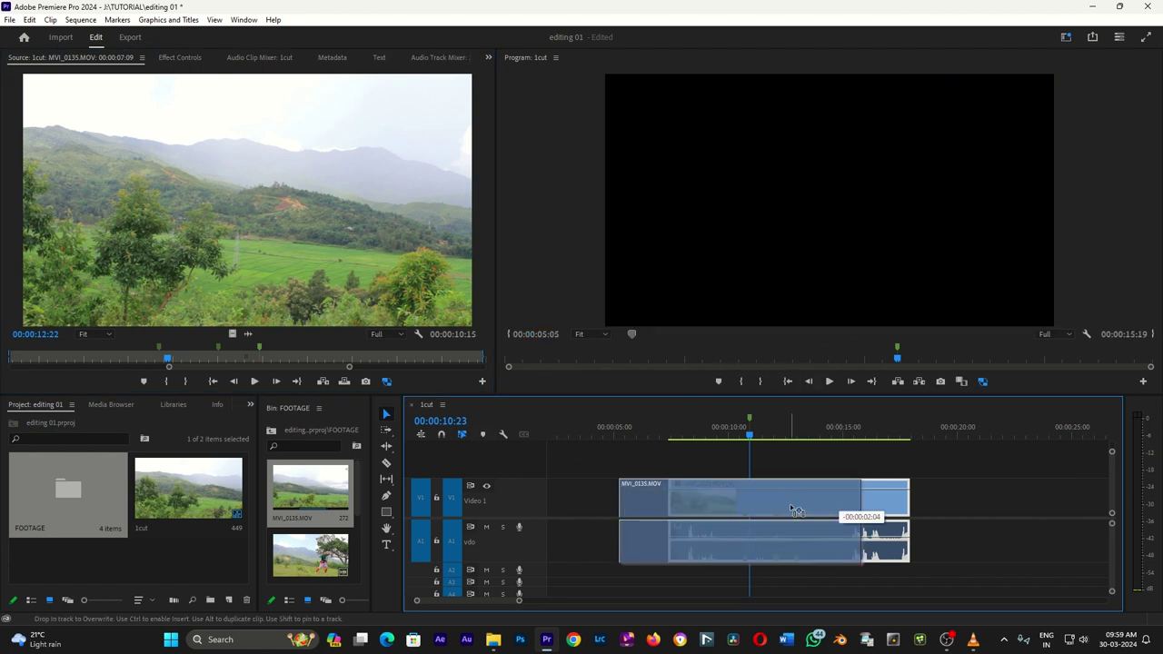
left_click_drag(841, 511, 774, 496)
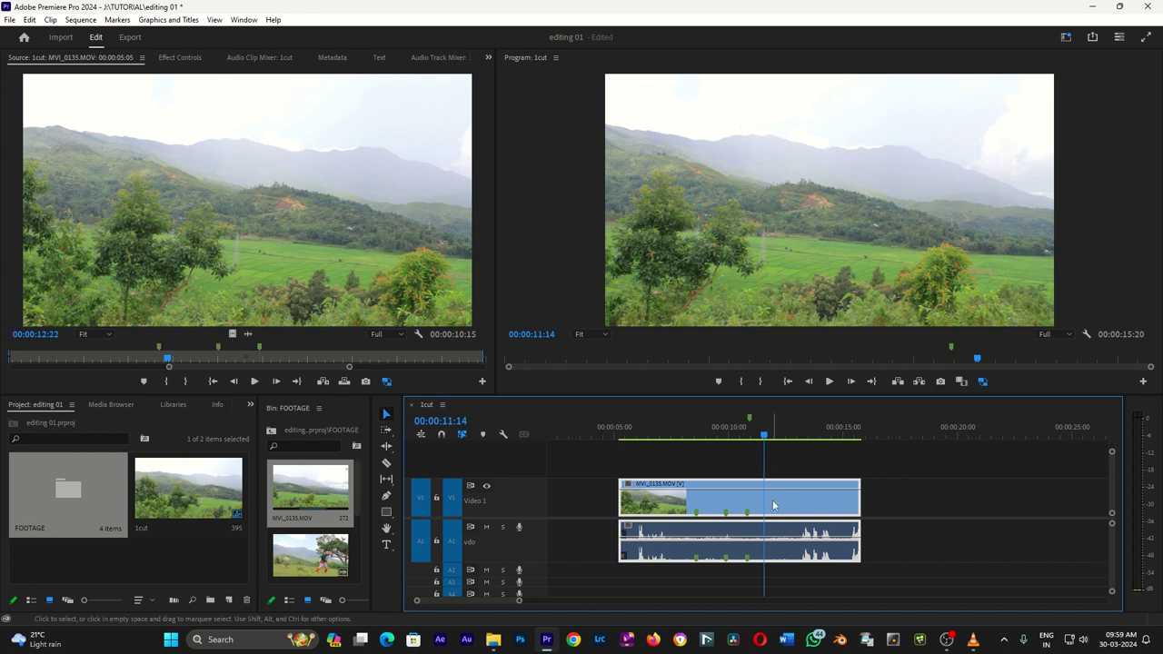
left_click_drag(773, 500, 762, 513)
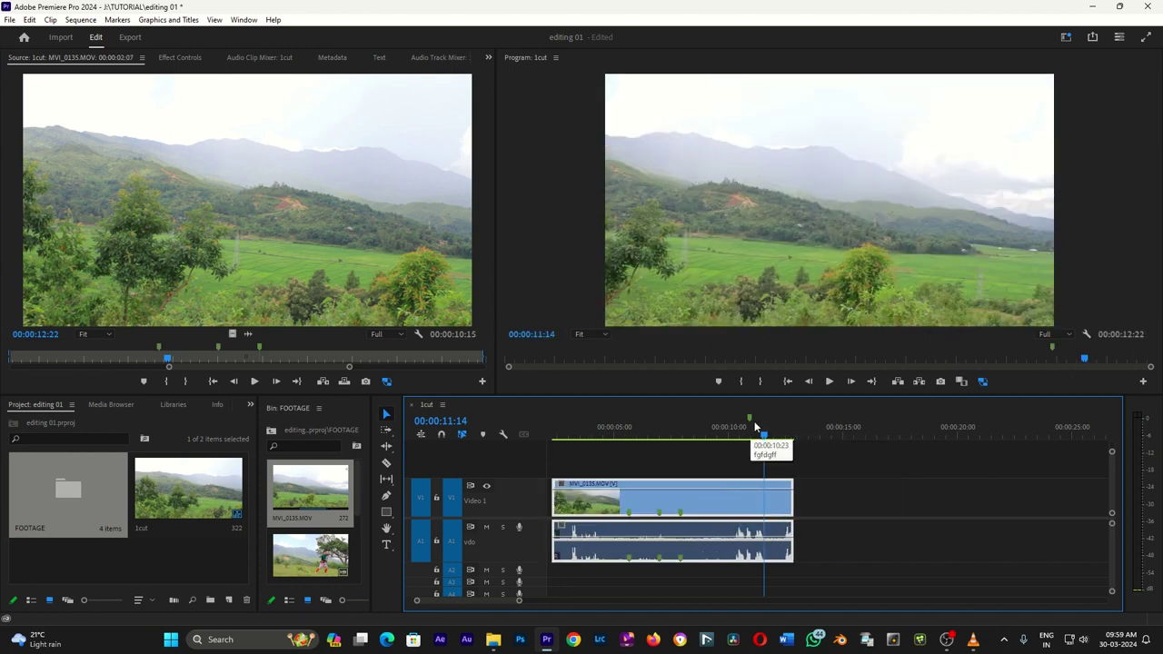
left_click_drag(764, 439, 736, 437)
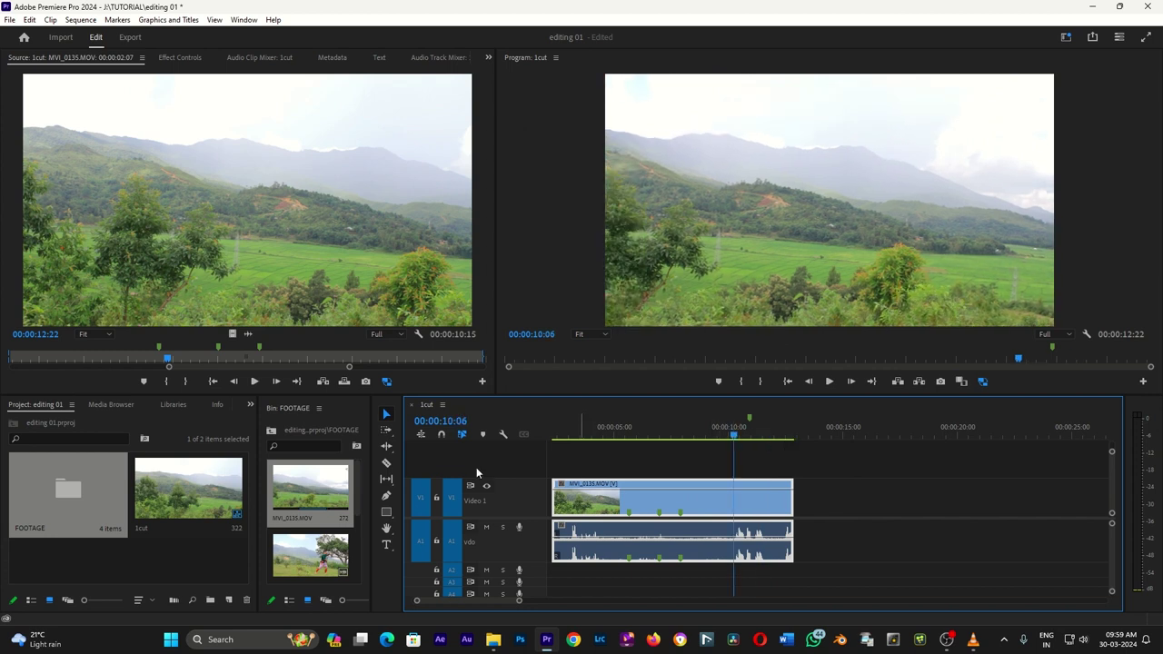
Step: Check the source clip's In and Out points with its ruler zoomed out, then play it
left_click(212, 382)
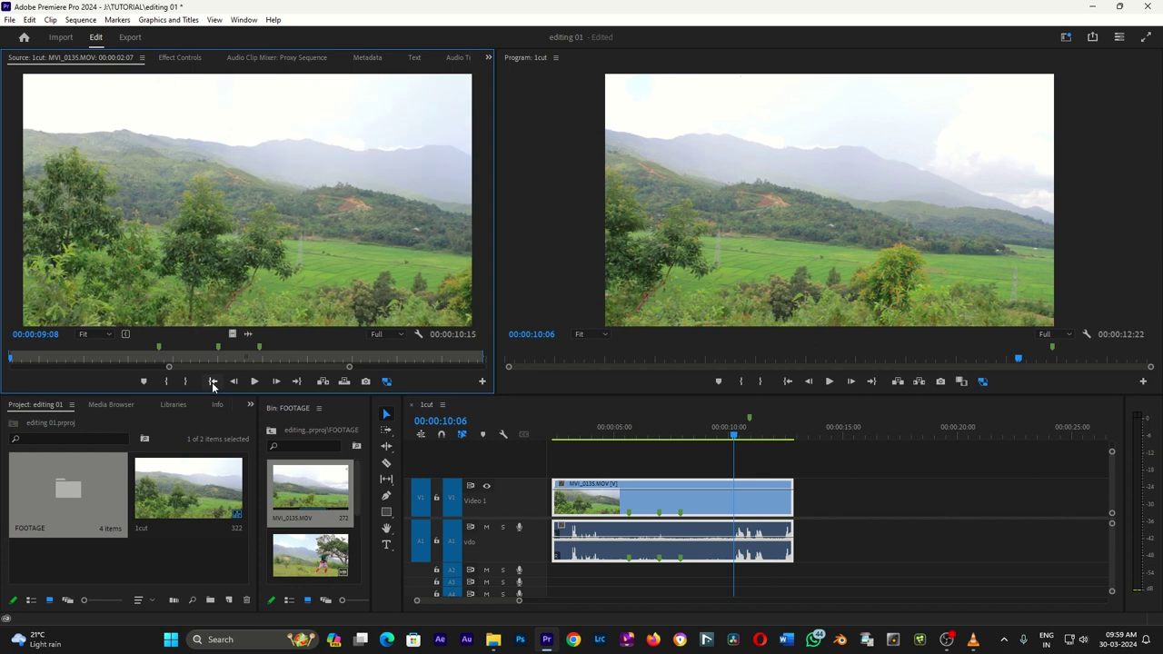
left_click_drag(170, 366, 3, 368)
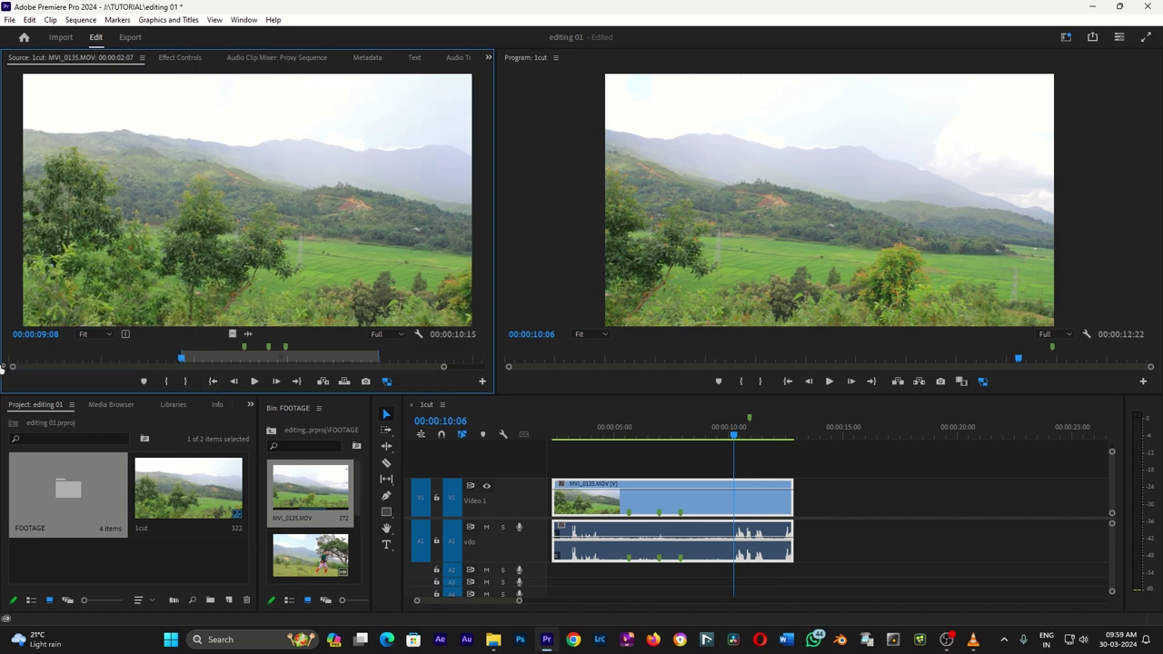
left_click(296, 382)
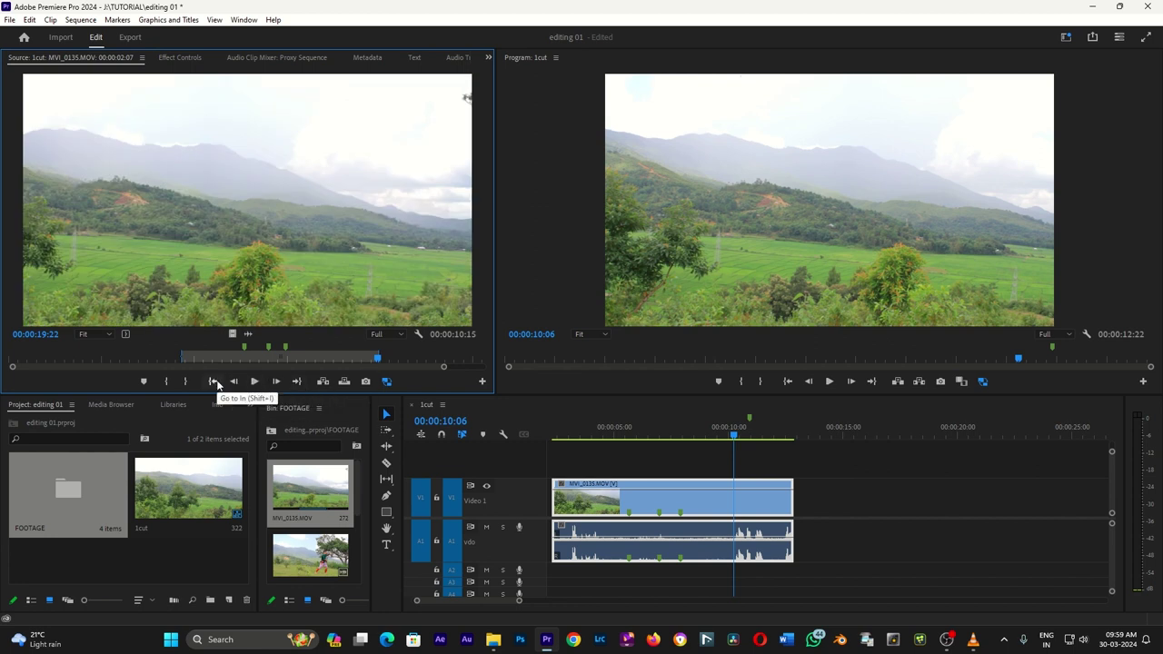
left_click(212, 382)
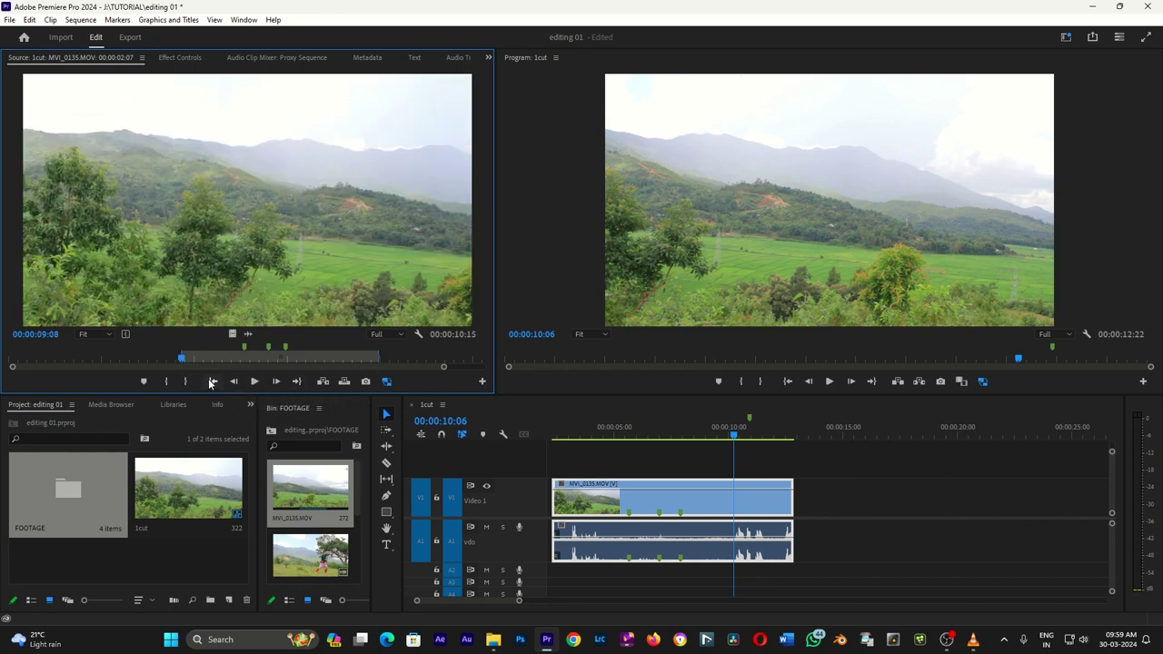
left_click(297, 385)
left_click(255, 382)
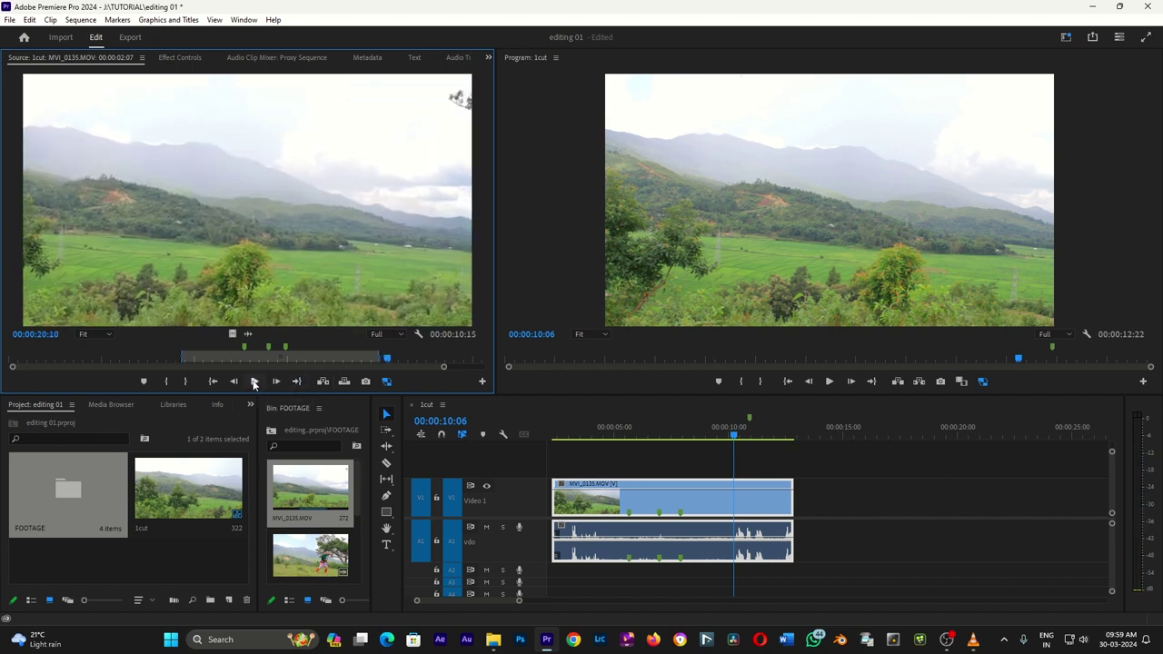
Step: Step the source clip back frame by frame to 00:00:19:19
left_click(239, 381)
left_click(239, 382)
left_click(238, 382)
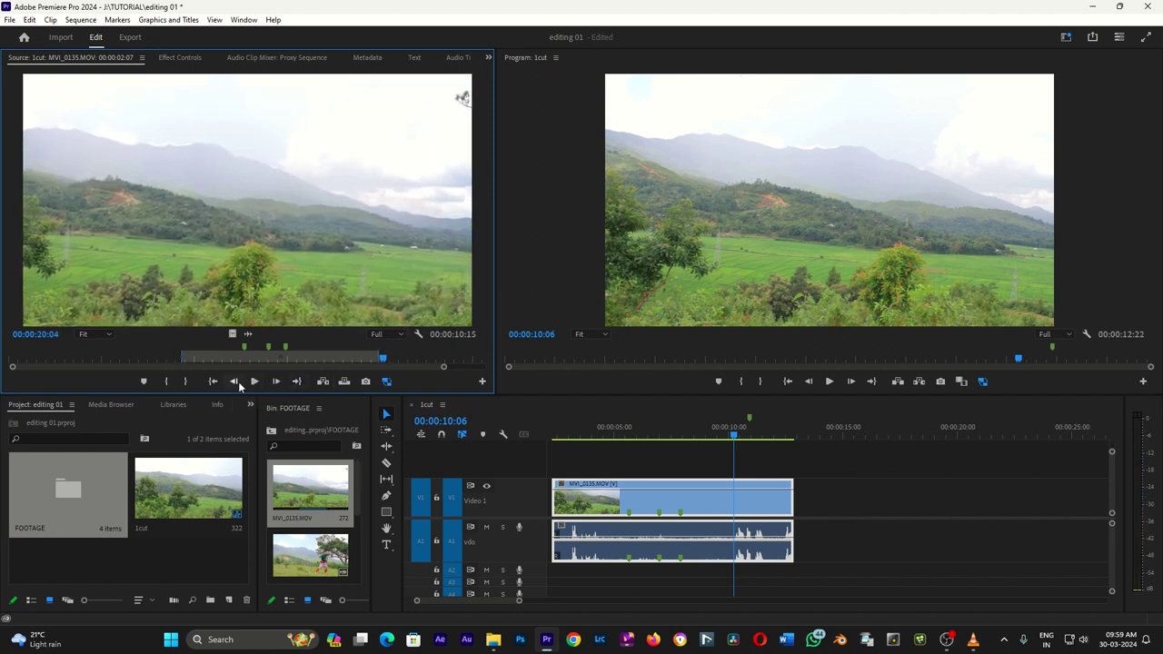
left_click(238, 382)
left_click(238, 382)
left_click(238, 382)
left_click(238, 382)
left_click(238, 381)
left_click(238, 382)
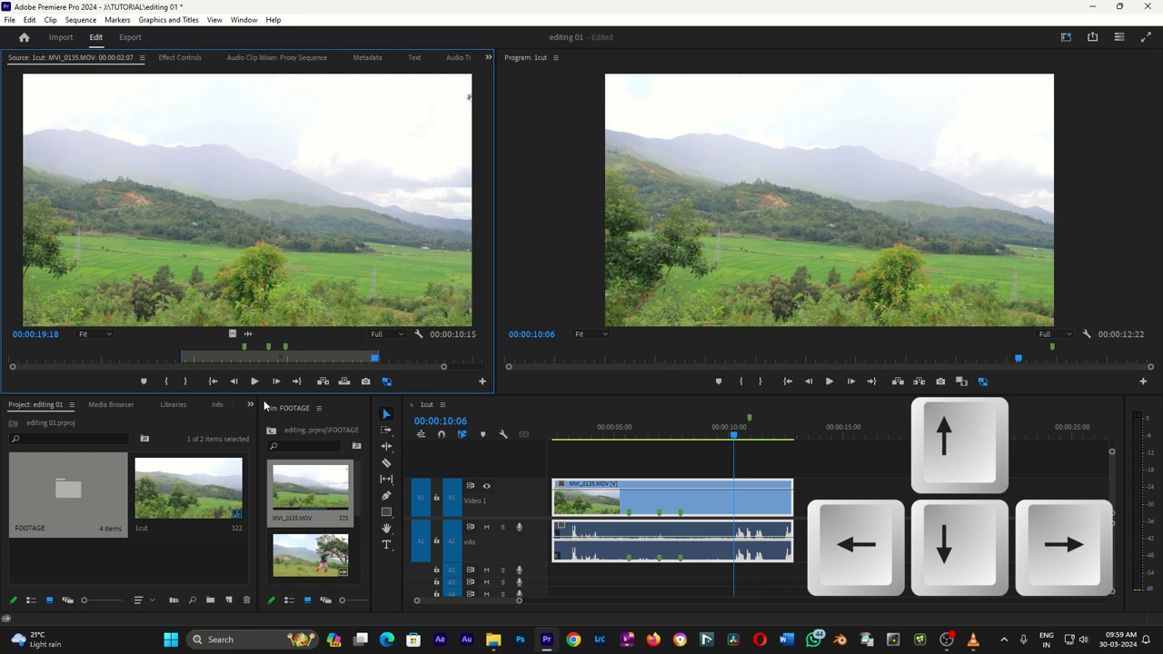
key("Left")
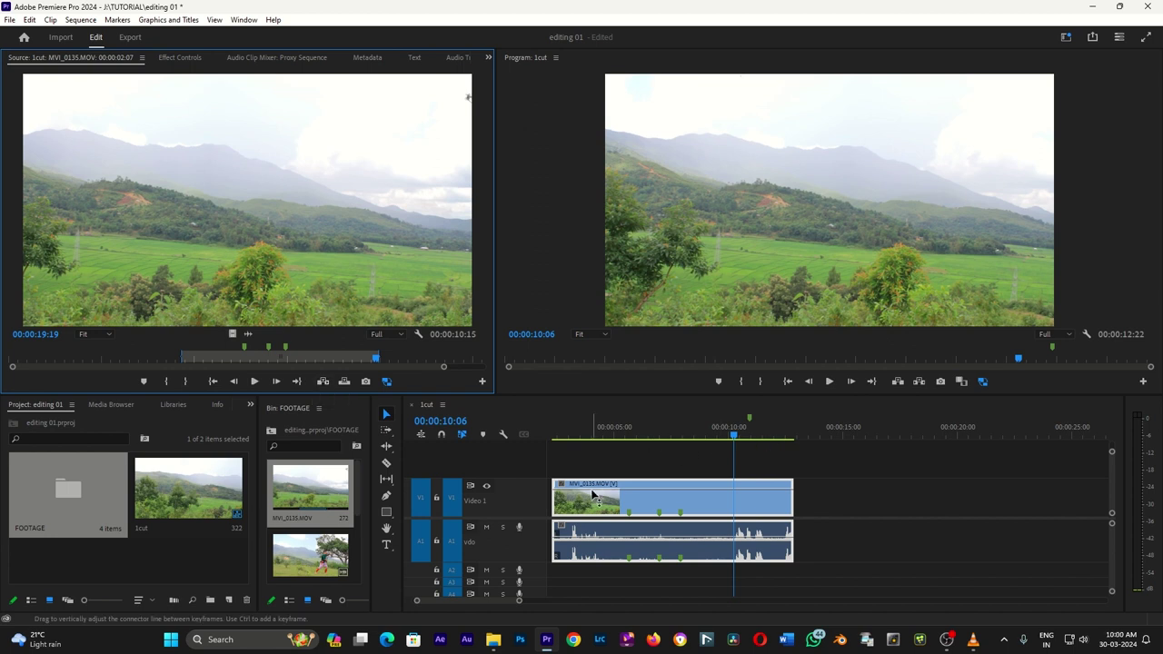
Step: Move the landscape clip to the sequence start and load MVI_0142 into the Source monitor
left_click(683, 531)
left_click_drag(821, 505, 689, 507)
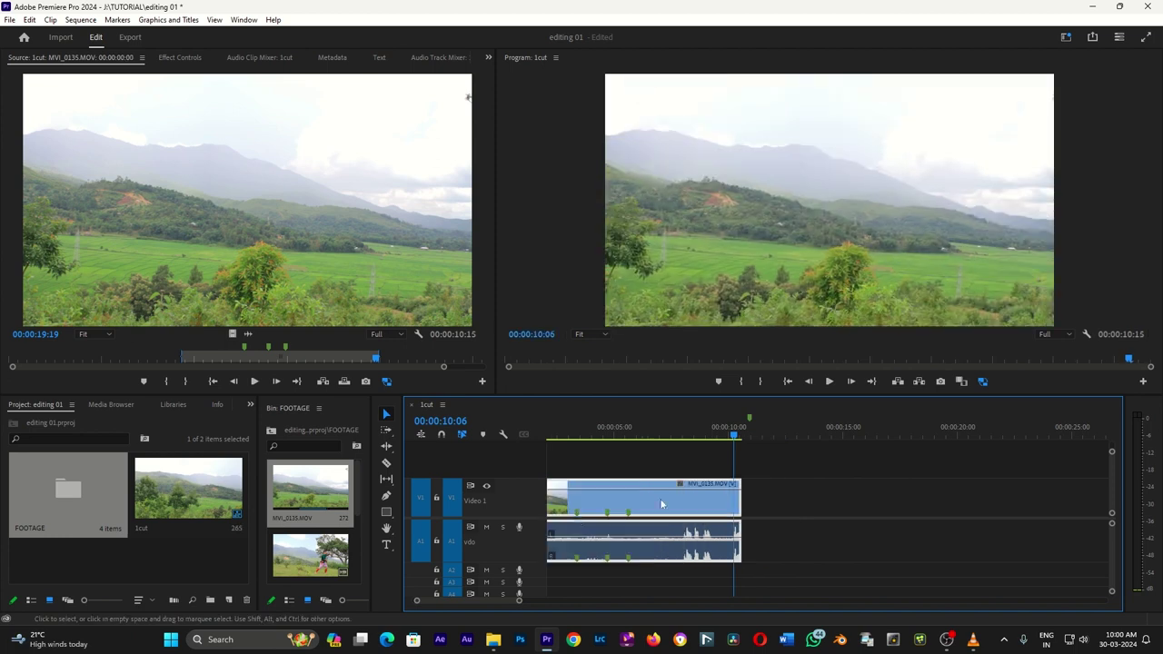
double_click(322, 562)
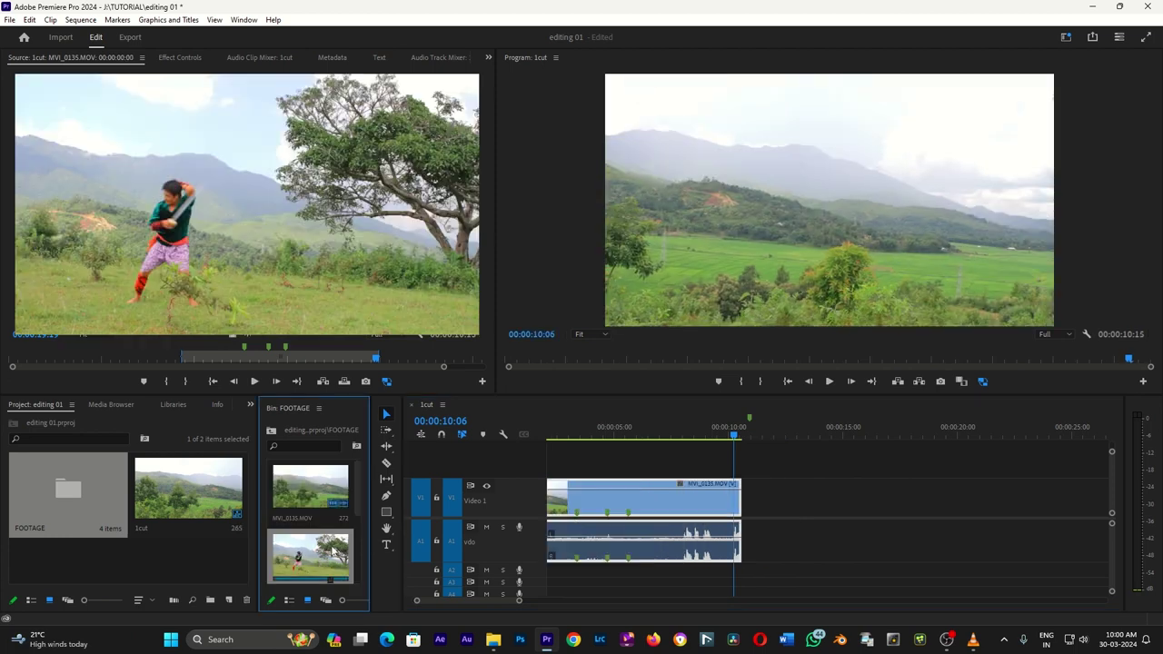
left_click(76, 362)
left_click_drag(77, 362, 165, 365)
Step: Mark MVI_0142 from frame 74 to 227 and overwrite it onto V1 after the landscape clip
key("i")
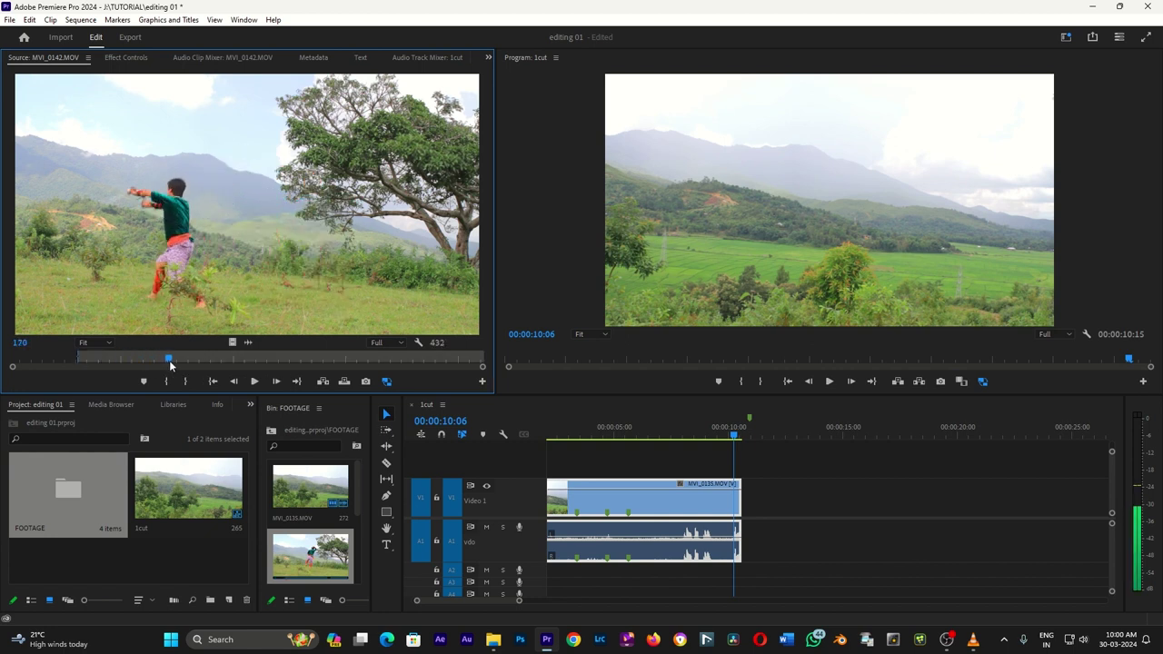
left_click_drag(165, 364, 221, 376)
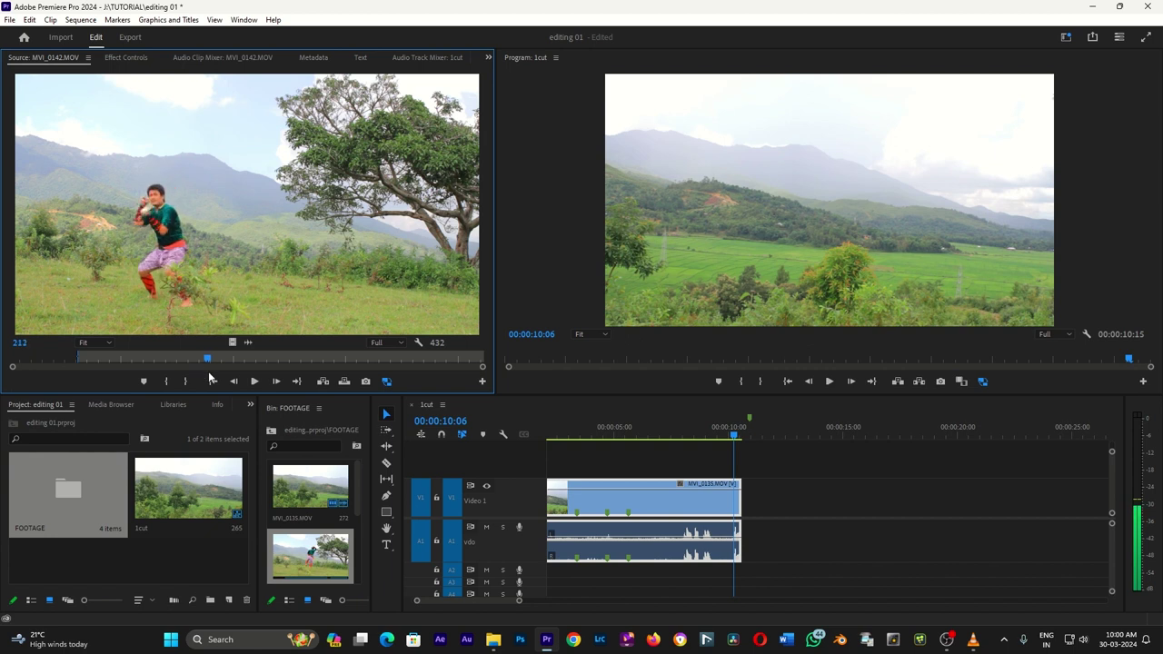
key("o")
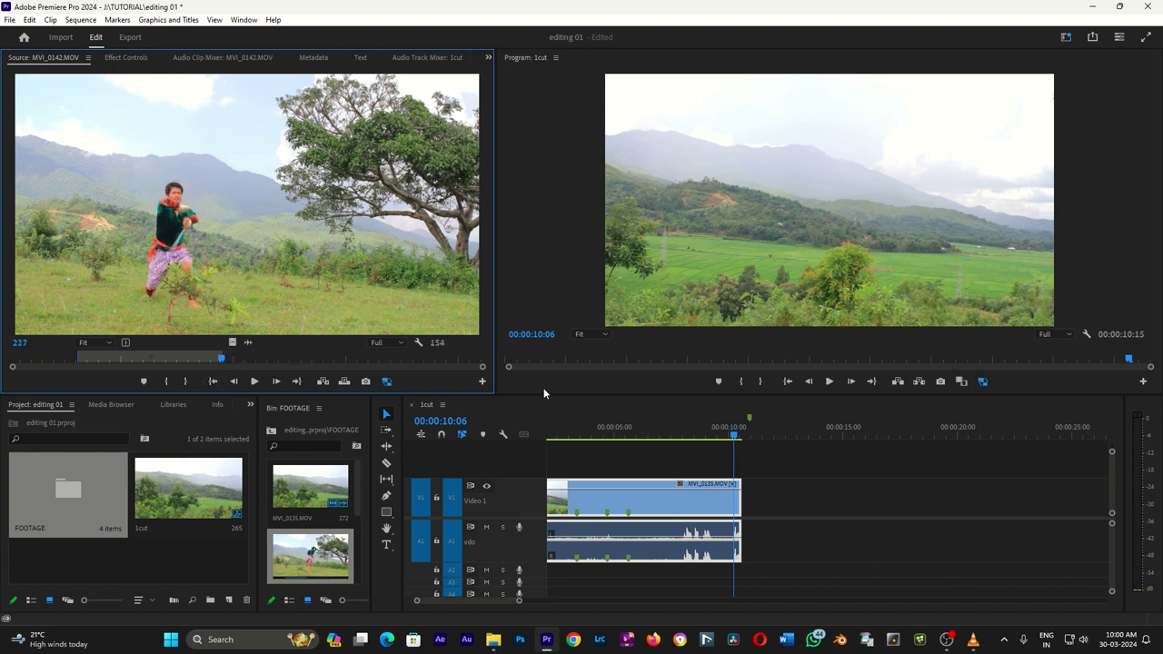
mouse_move(266, 293)
left_mouse_down()
mouse_move(740, 484)
mouse_move(261, 239)
left_mouse_up()
left_click(742, 435)
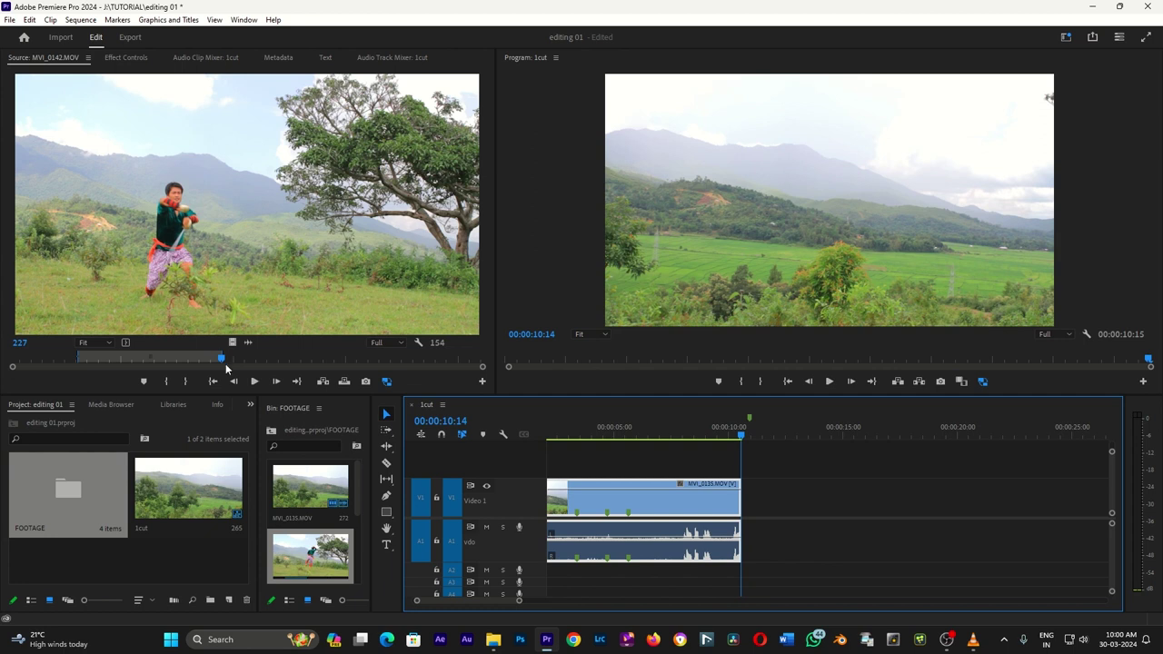
left_click(322, 381)
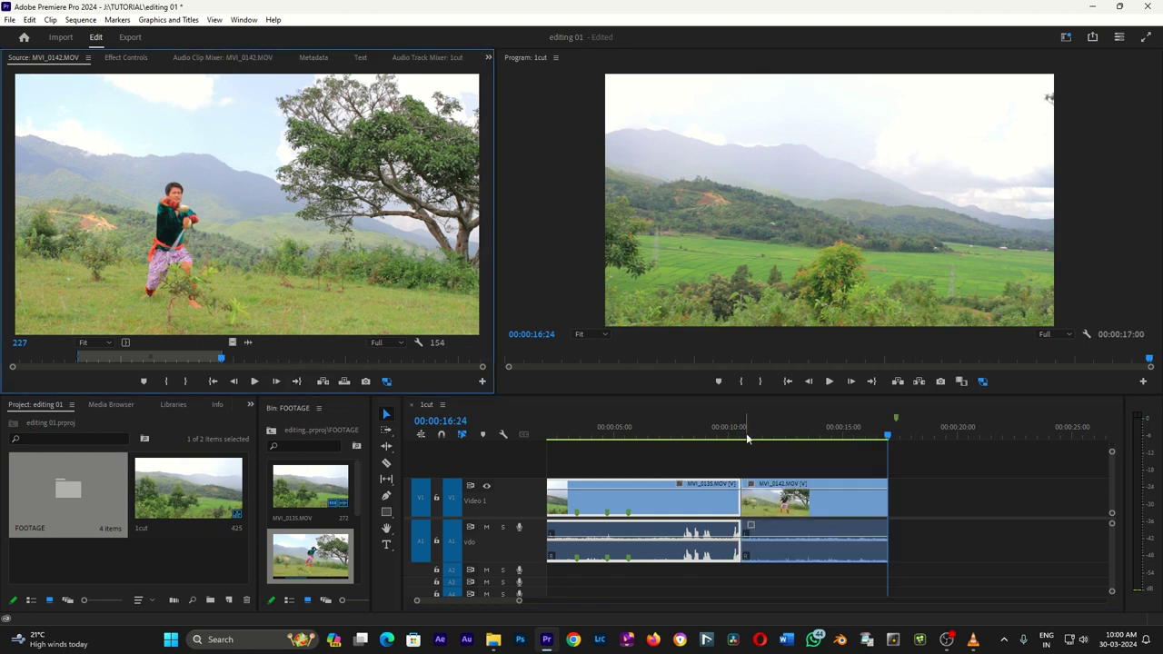
key("ctrl+z")
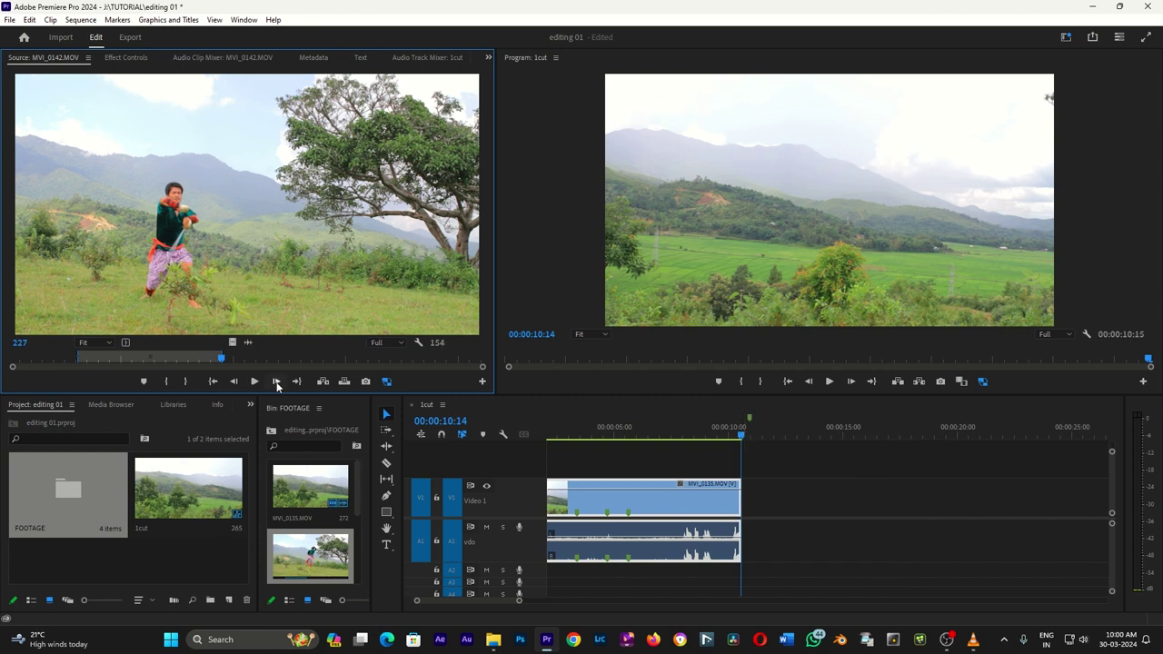
left_click(344, 381)
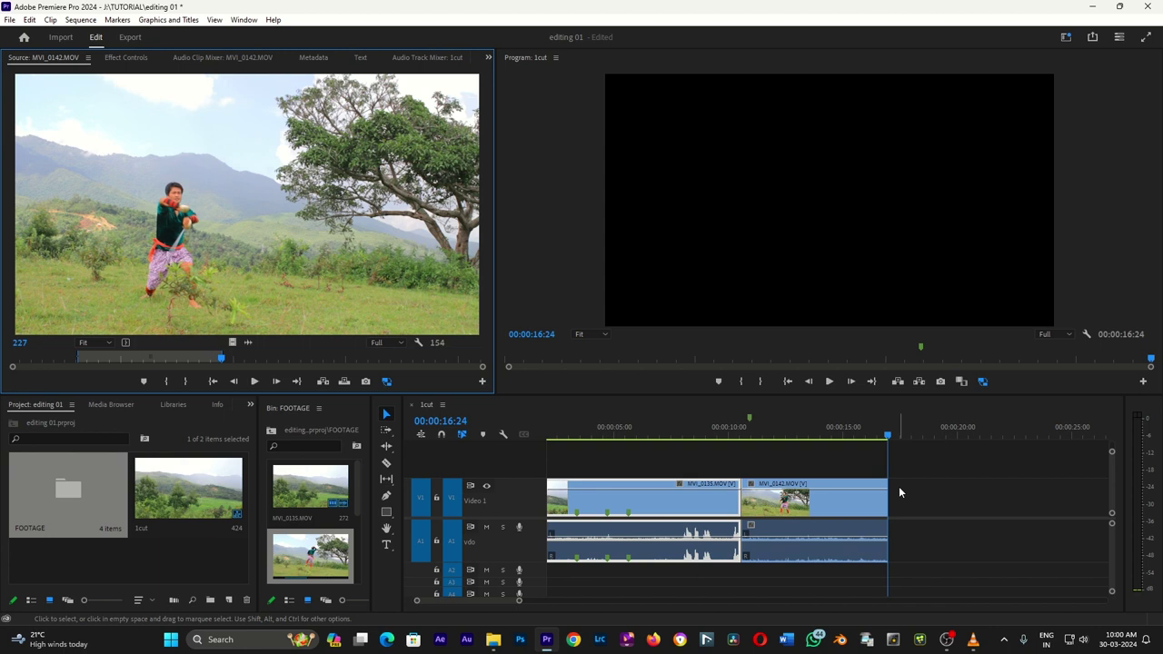
Step: Load MVI_0135 in the Source monitor and place it on V1 after the dancer clip
double_click(312, 501)
left_click_drag(314, 501, 897, 523)
left_click_drag(880, 431, 876, 429)
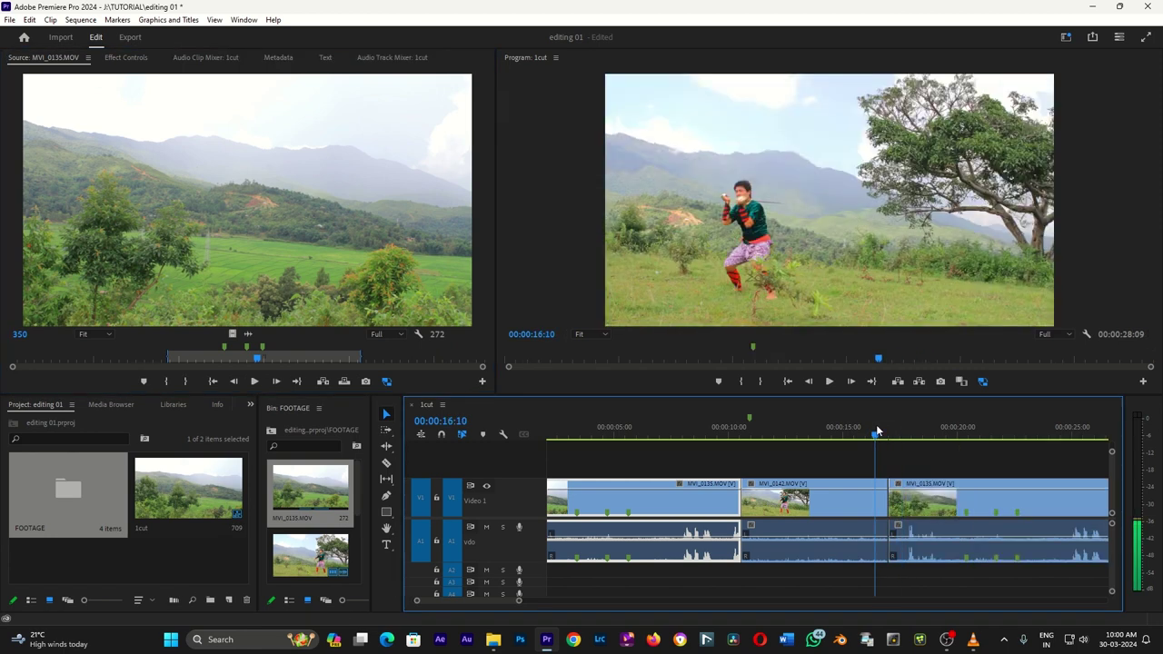
Step: Delete the middle MVI_0142 clip and slide the last clip left beside the first
left_click(818, 500)
key("Delete")
left_click_drag(946, 509, 816, 506)
left_click(754, 433)
Step: Test Insert and Overwrite of the source clip at the edit point, undoing each with Ctrl+Z
key("Up")
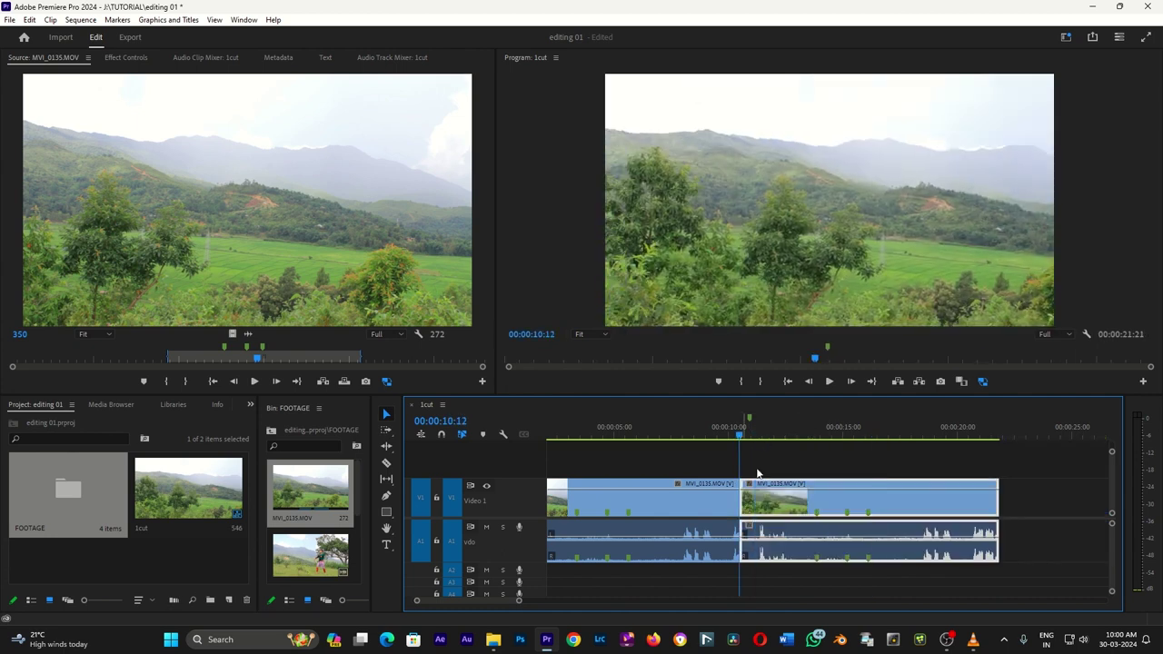
left_click(328, 386)
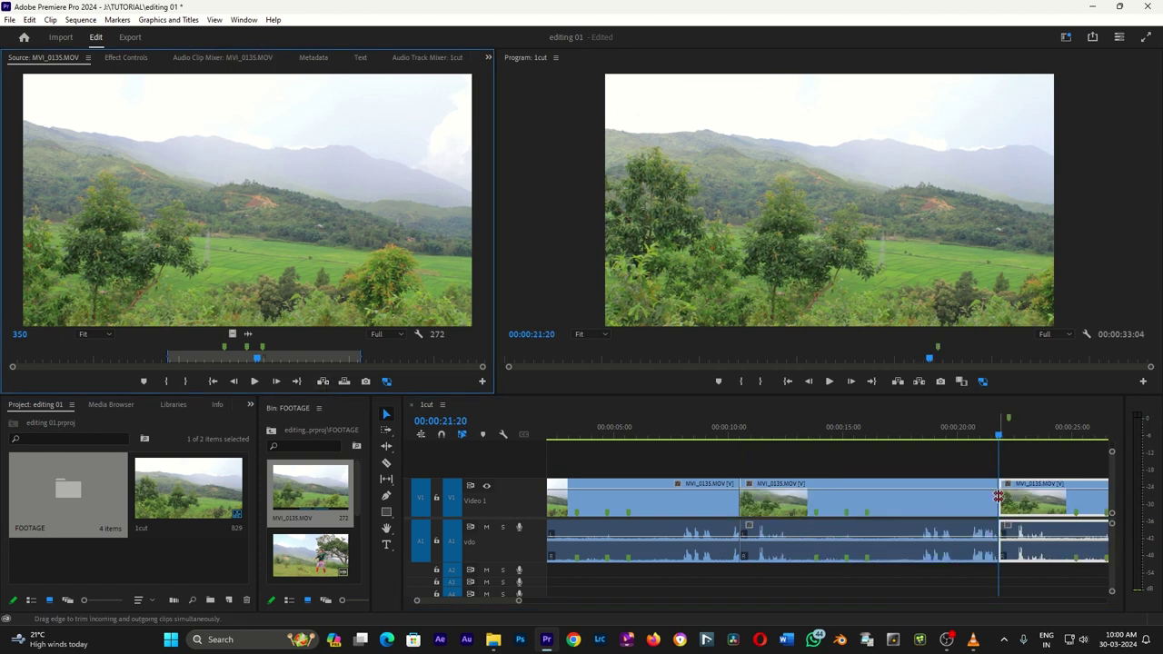
left_click(1003, 432)
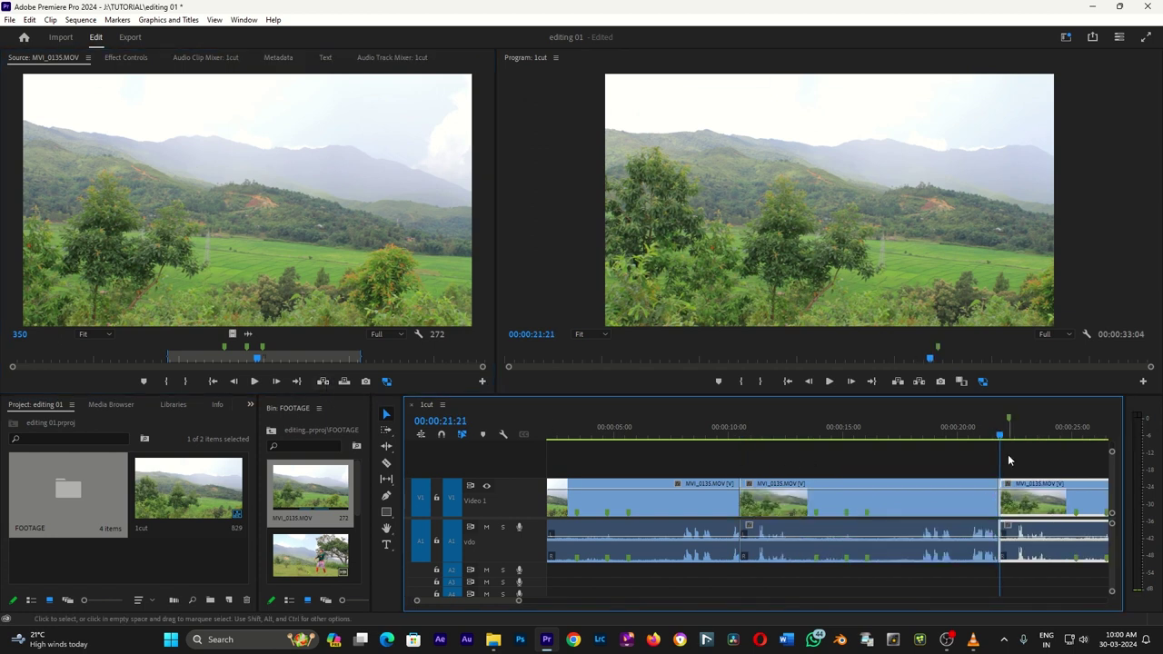
key("ctrl+z")
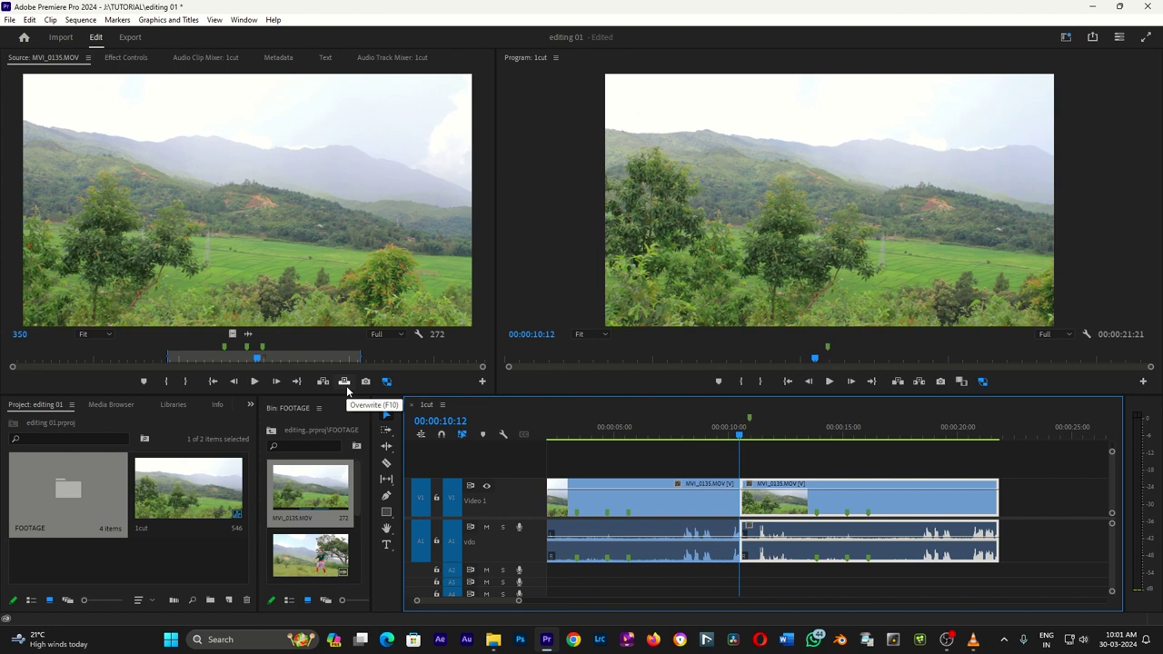
left_click(346, 386)
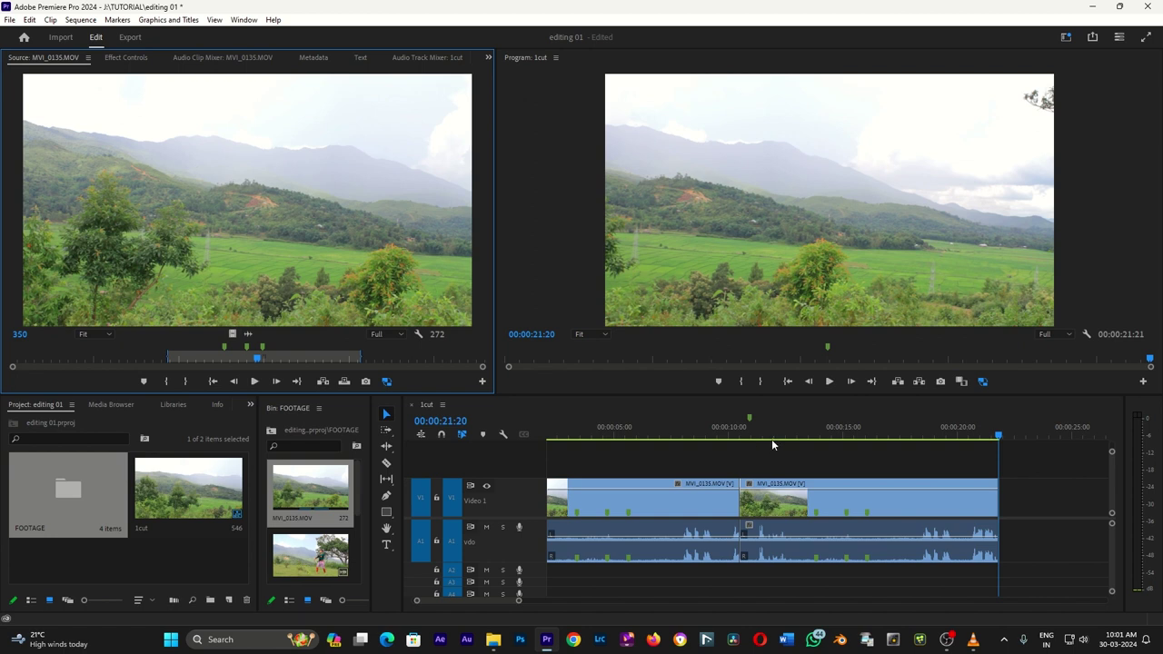
key("Up")
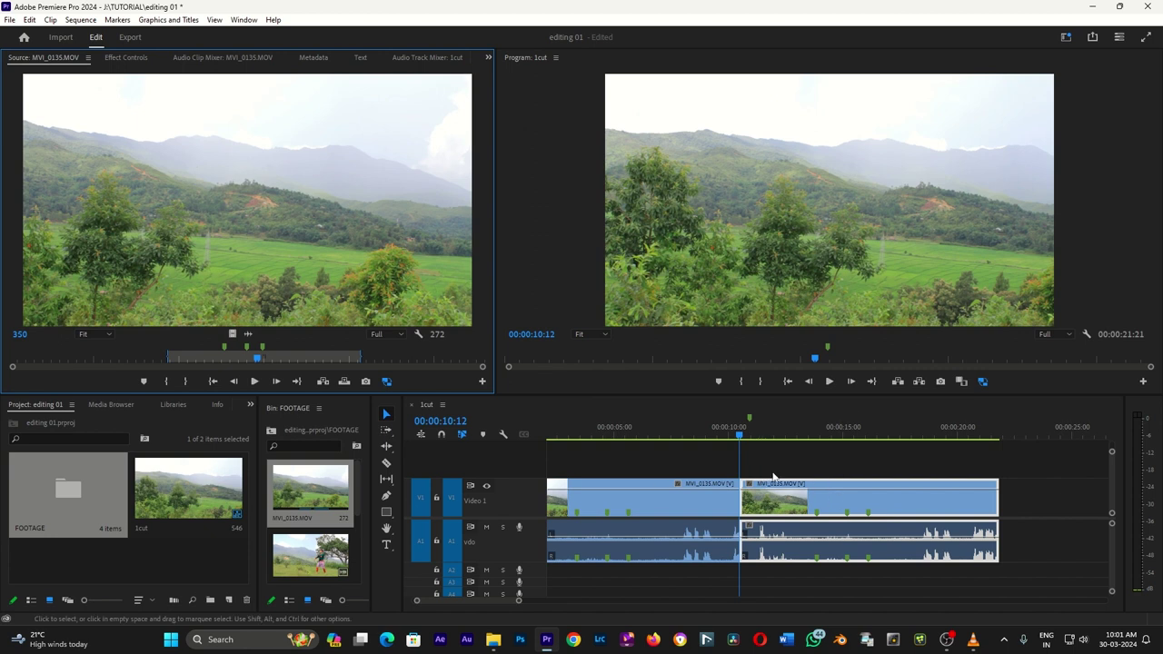
left_click(322, 382)
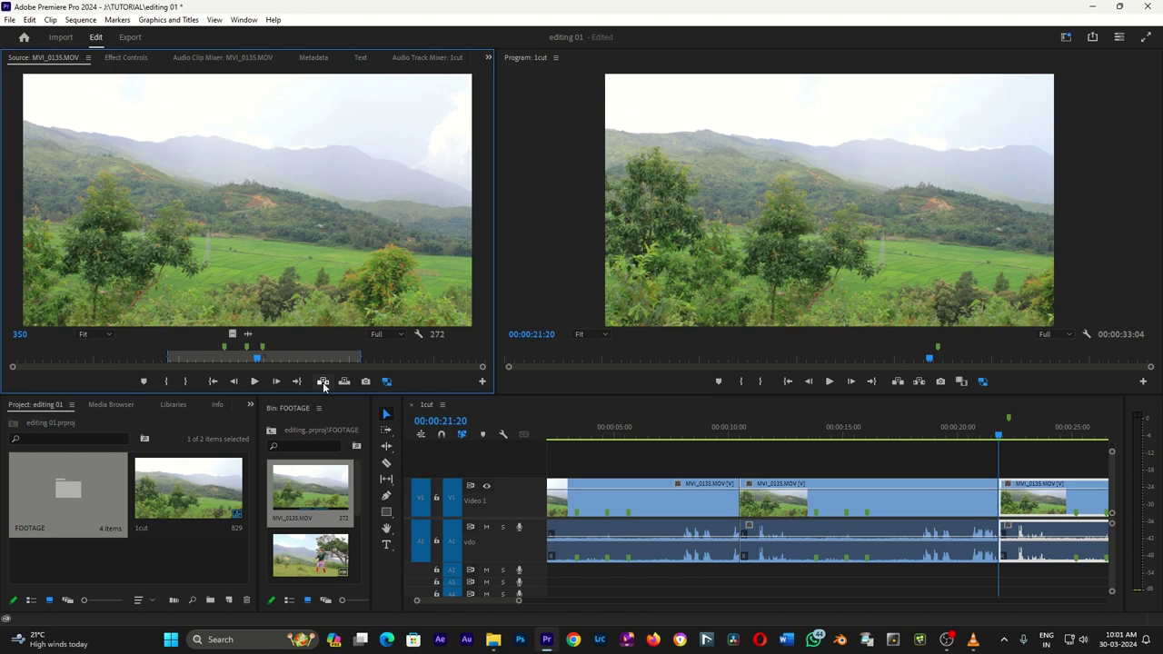
key("ctrl+z")
Step: Move the second clip right, zoom out, and Alt-drag a copy near the end of V1
left_click_drag(754, 440, 734, 437)
left_click_drag(771, 503, 878, 508)
key("minus")
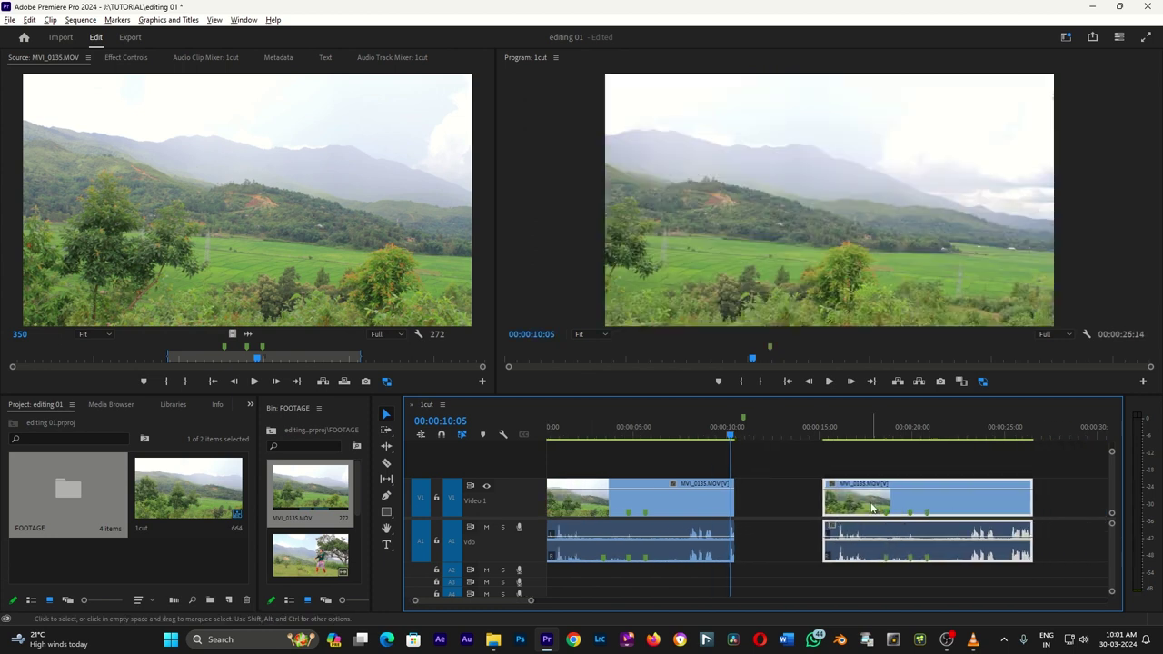
key("minus")
left_click_drag(768, 514, 962, 518)
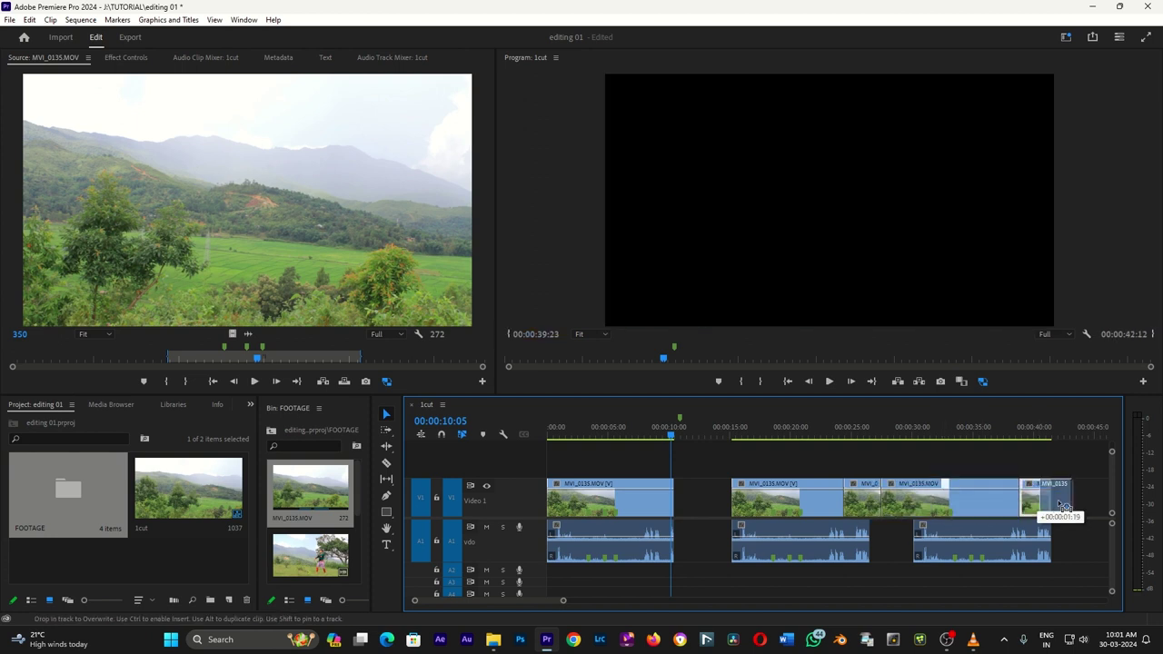
left_click_drag(961, 518, 1045, 509)
Step: Marquee-select the later clips and shift them left together, then test and undo an insert
left_click_drag(739, 459, 1077, 546)
left_click_drag(831, 506, 771, 505)
key("comma")
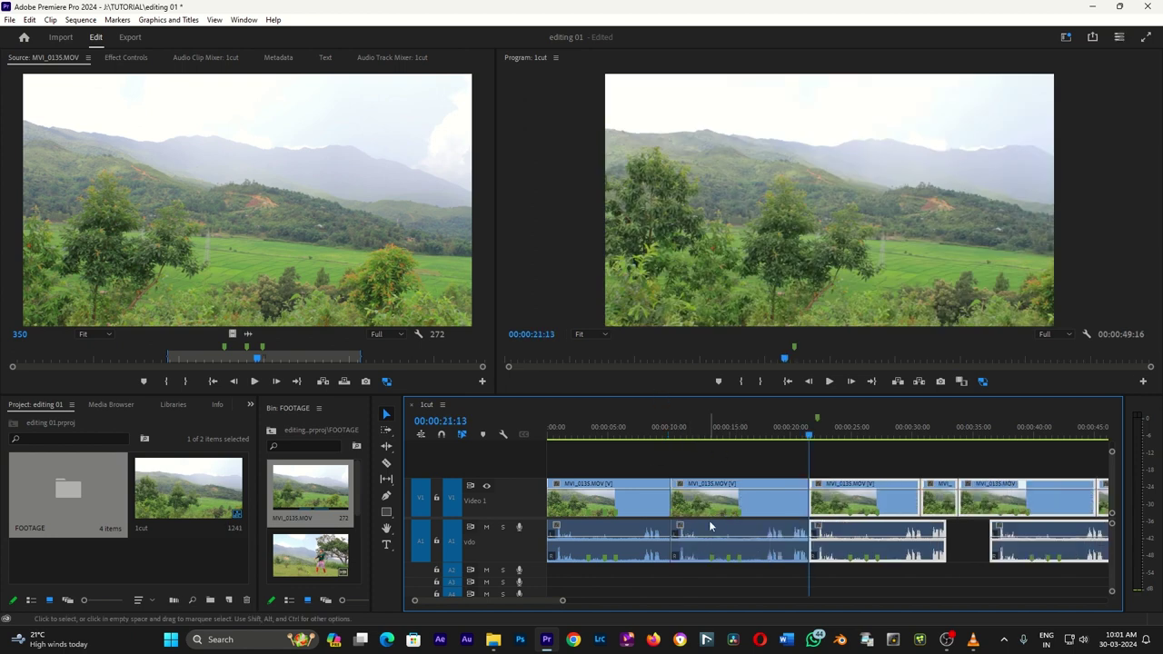
key("ctrl+z")
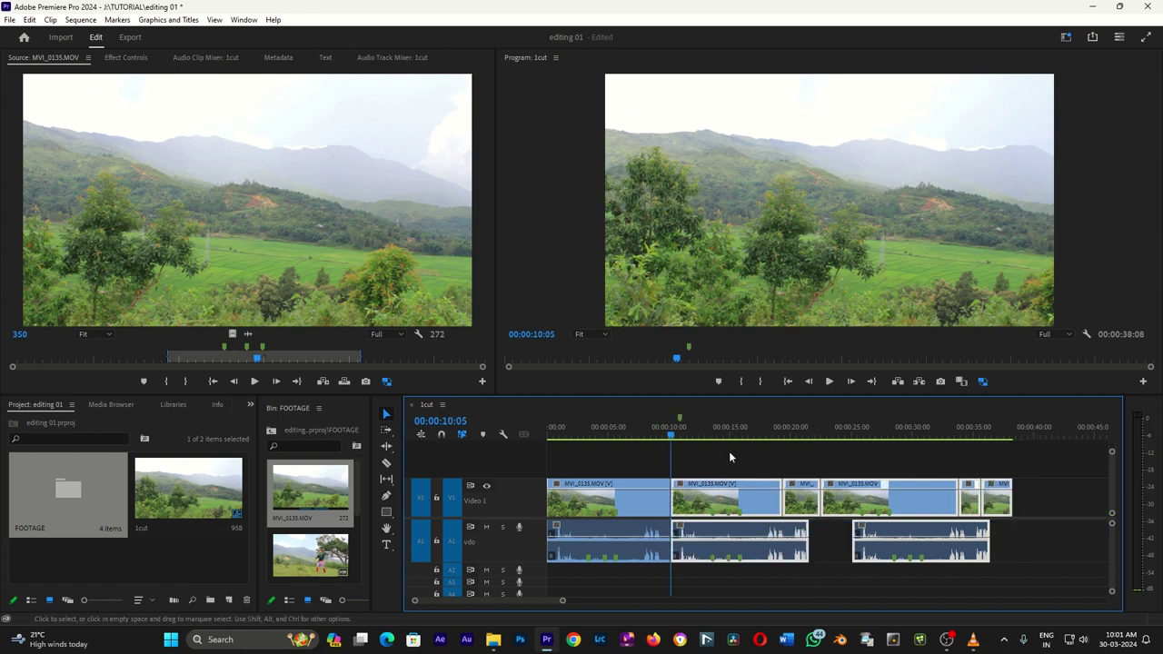
Step: Play back the sequence around 10–15 seconds, undoing and redoing the last edit
left_click(738, 437)
key("space")
left_click_drag(698, 447, 680, 444)
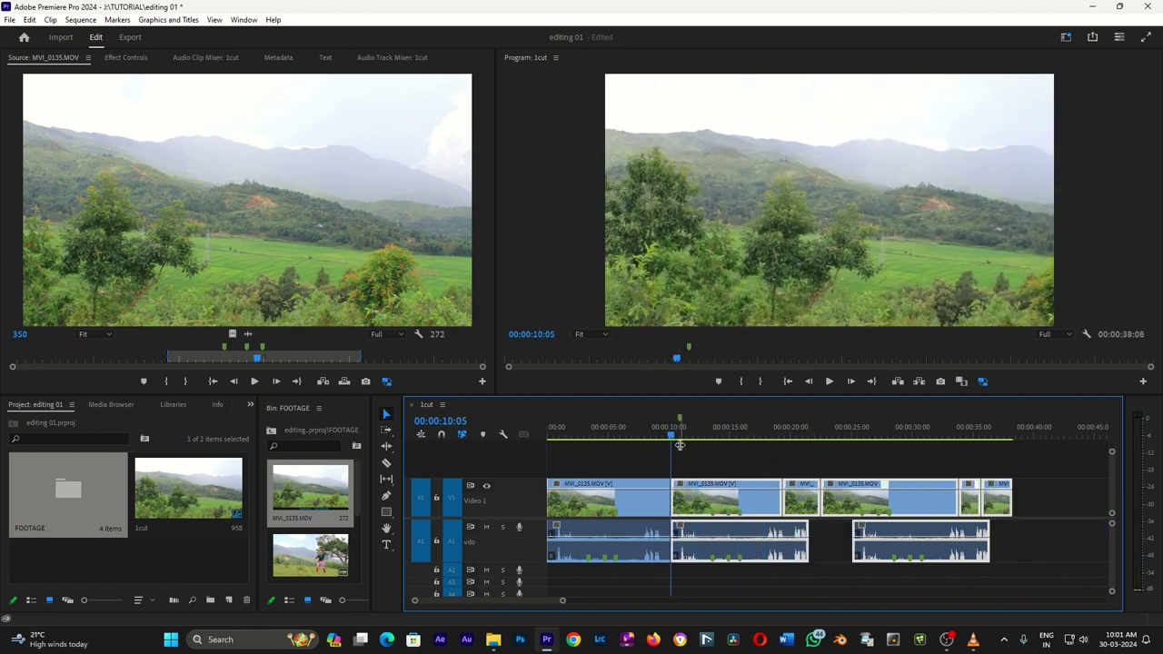
key("ctrl+z")
left_click(699, 436)
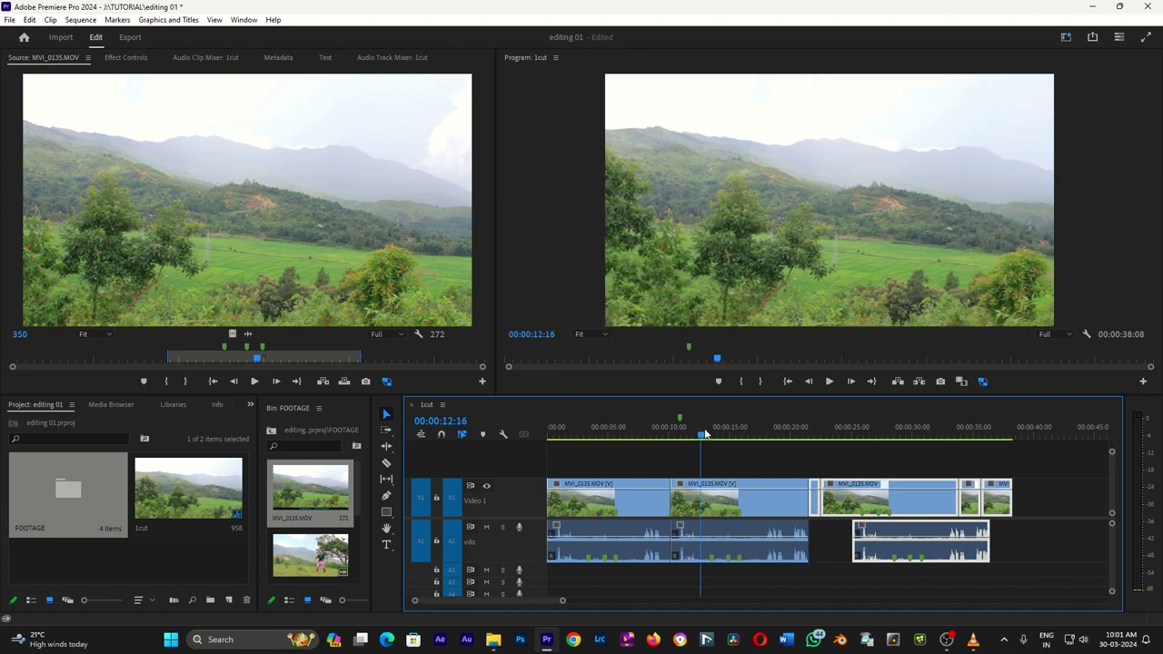
key("space")
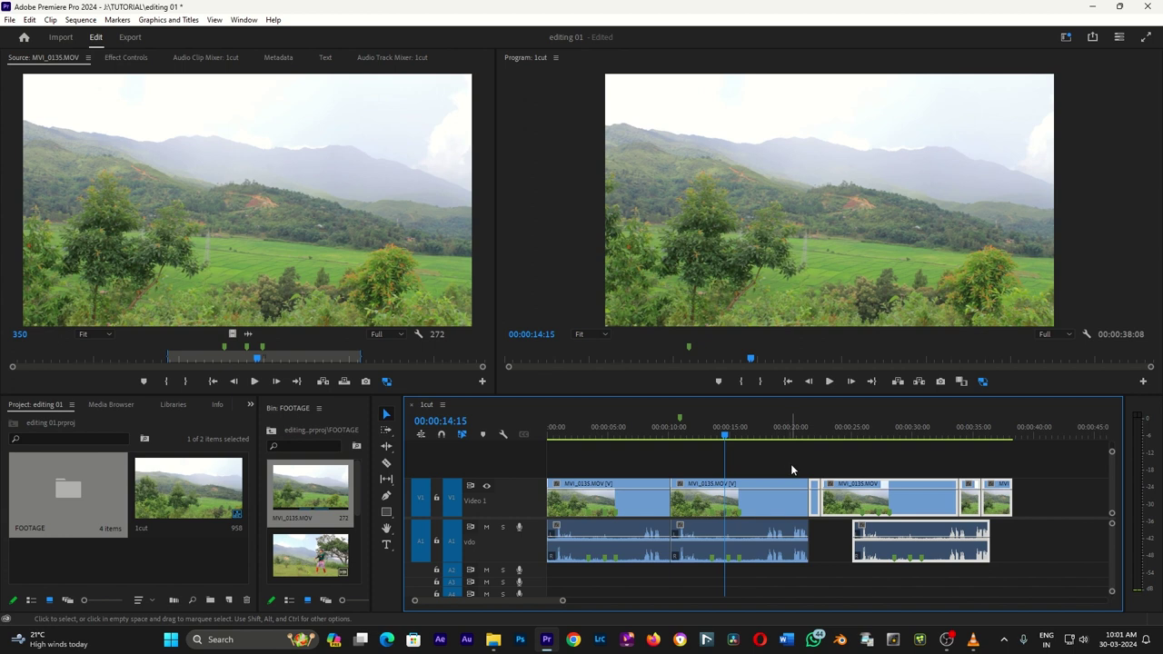
key("ctrl+shift+z")
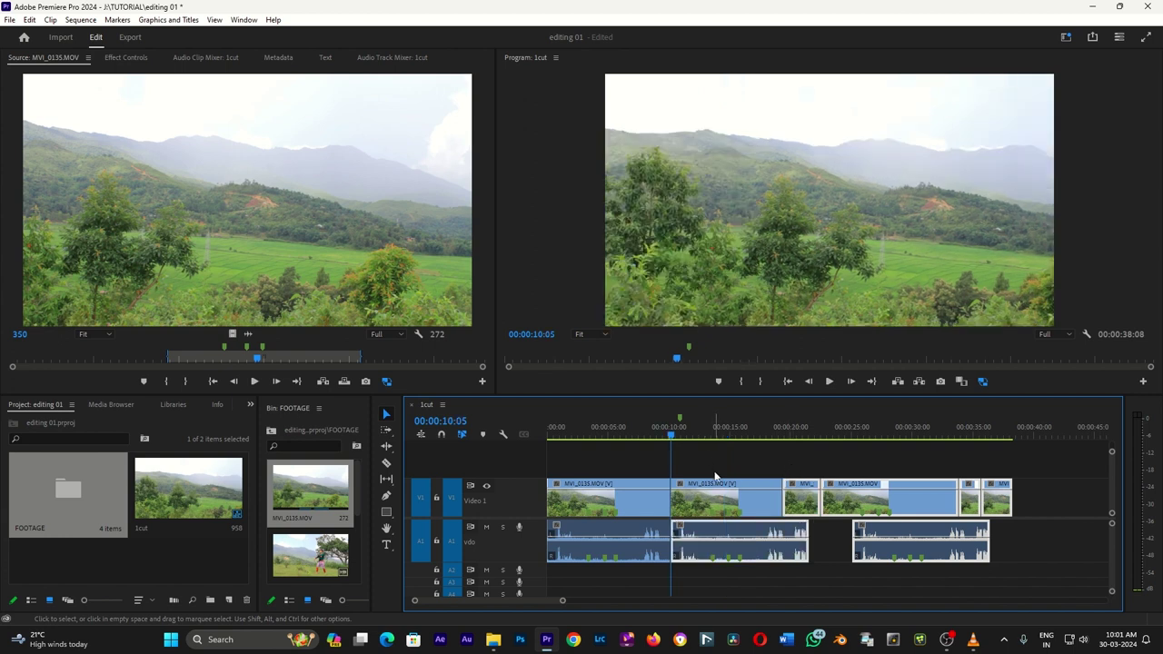
key("space")
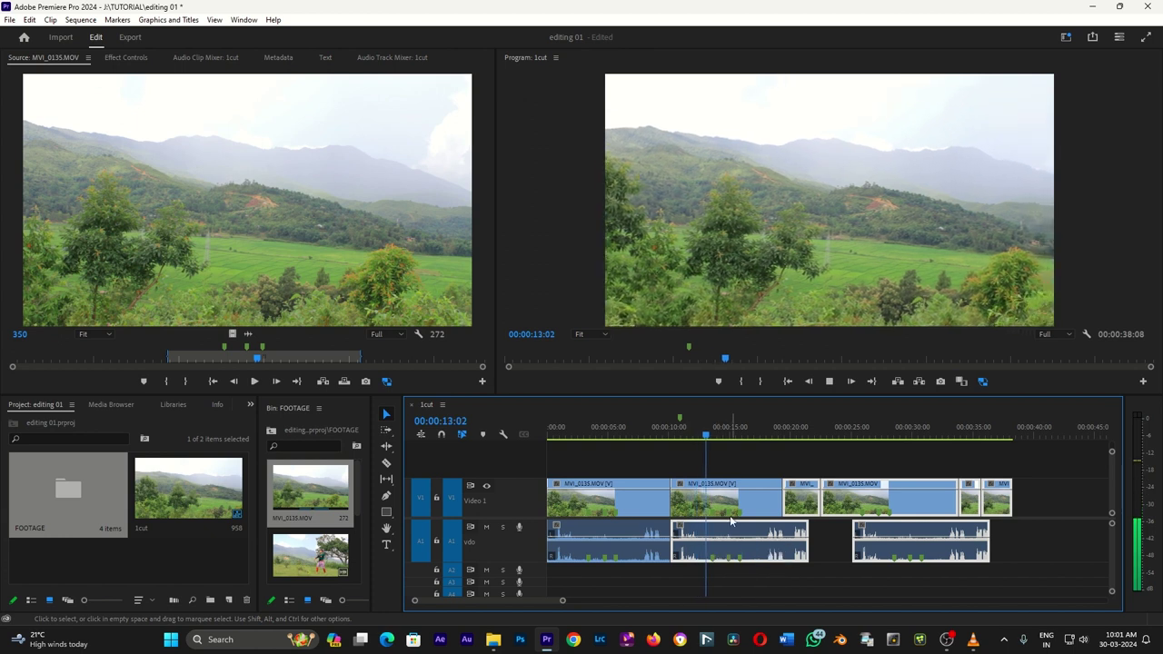
key("space")
left_click_drag(682, 433, 673, 433)
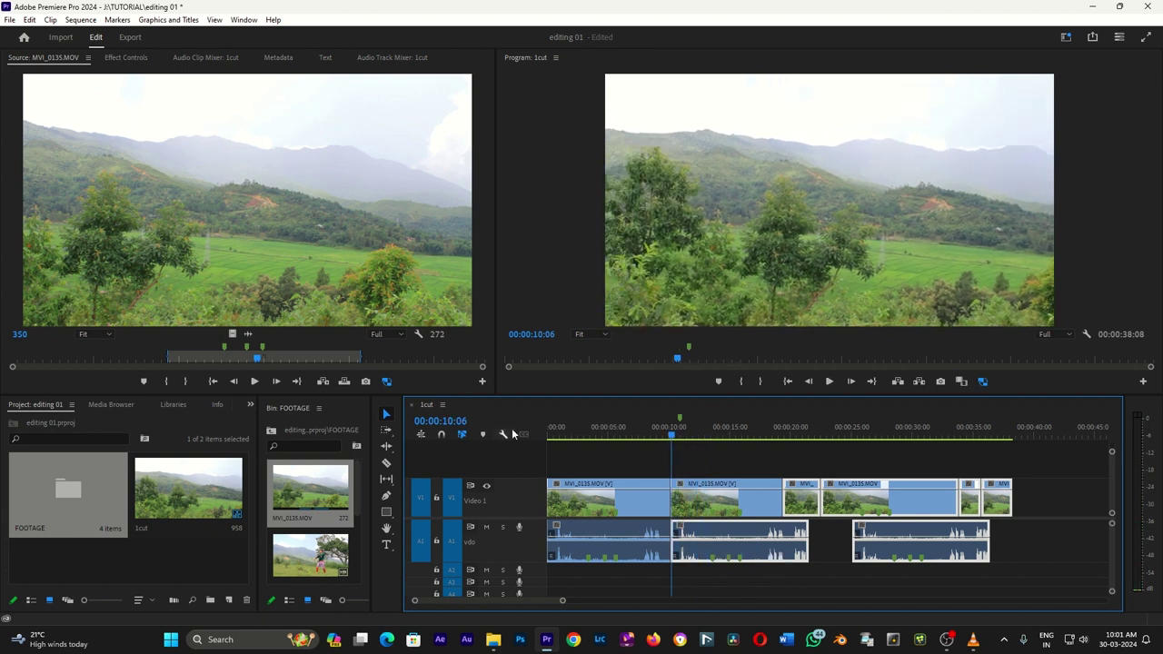
double_click(316, 561)
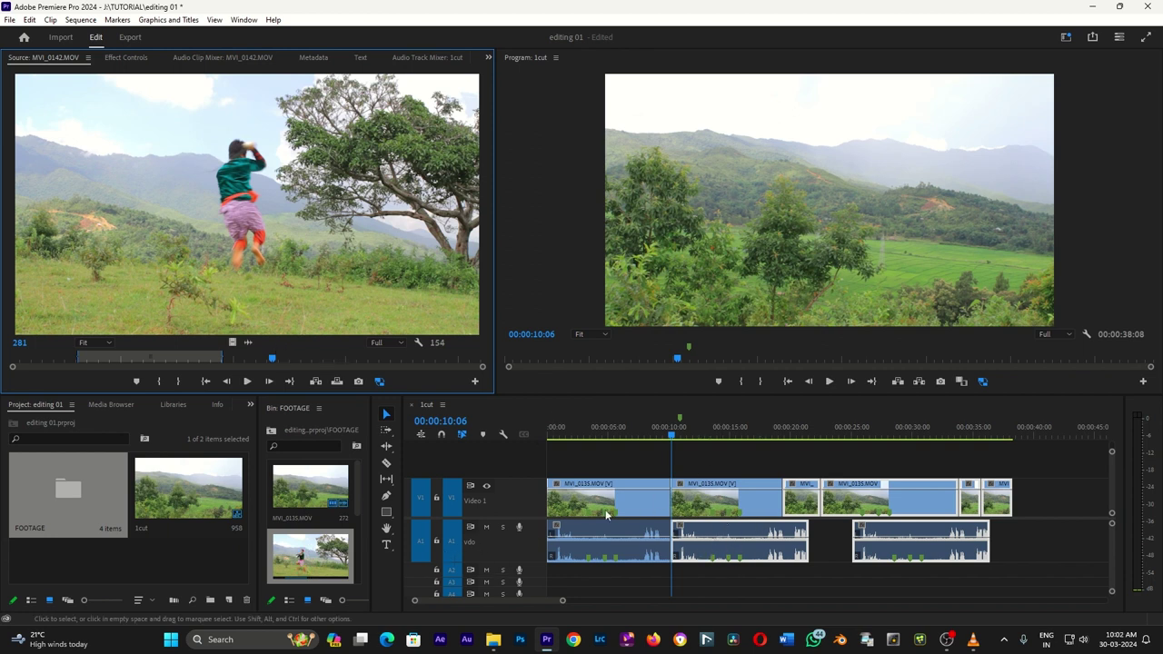
left_click(81, 361)
key("space")
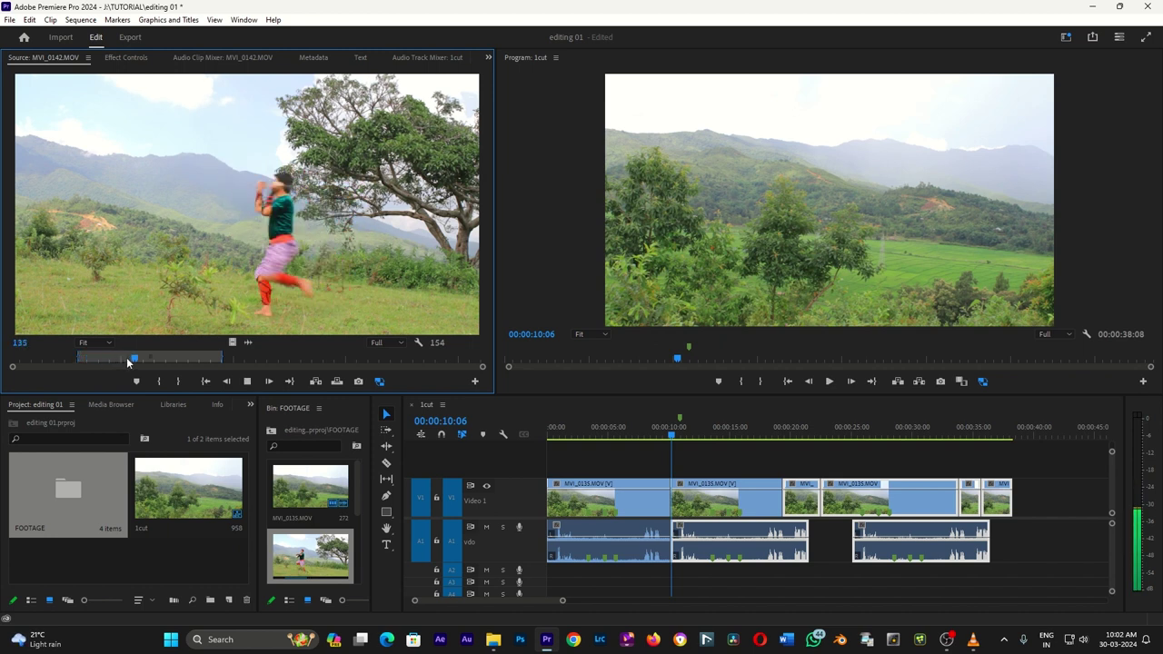
key("space")
left_click(666, 435)
key("space")
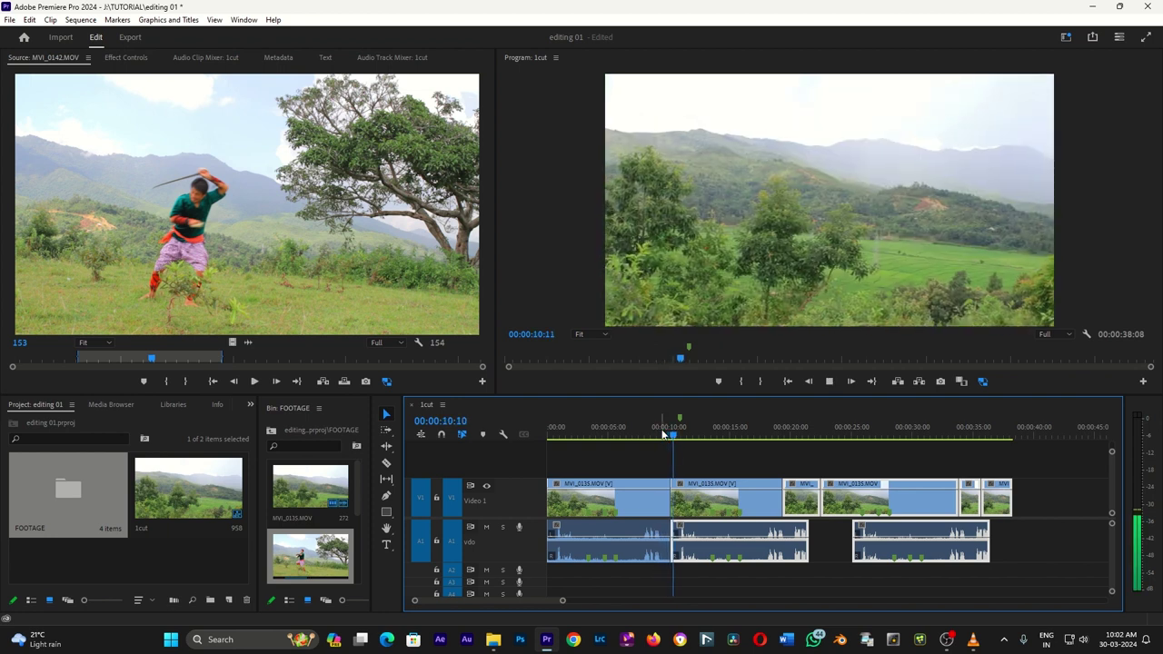
left_click(669, 435)
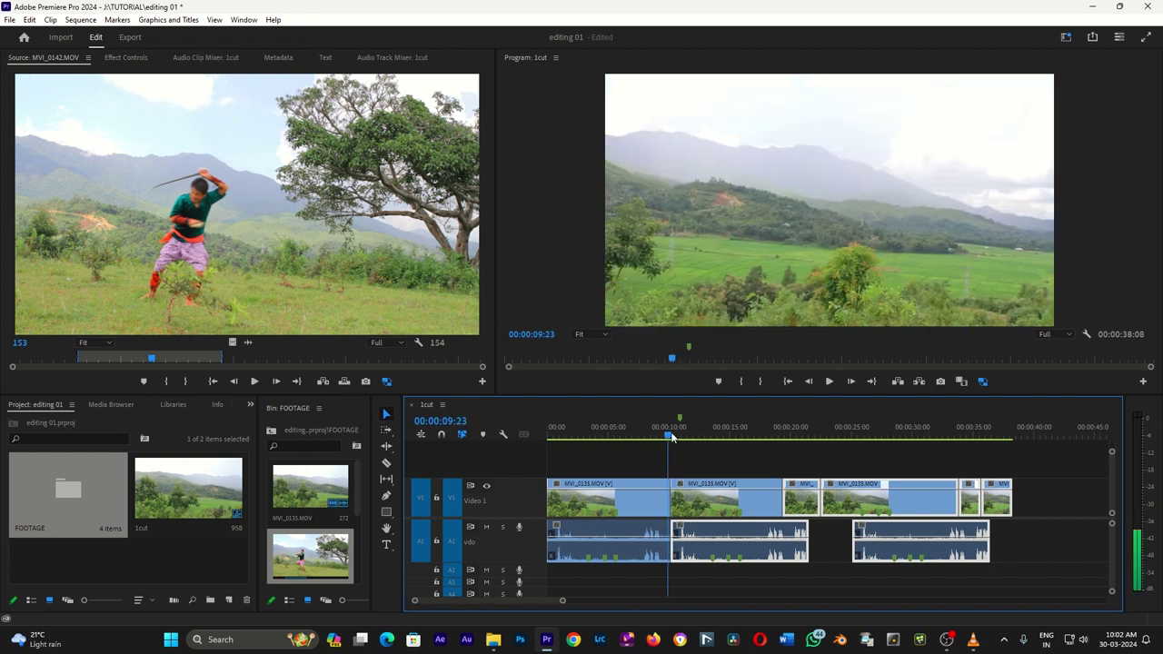
left_click(672, 438)
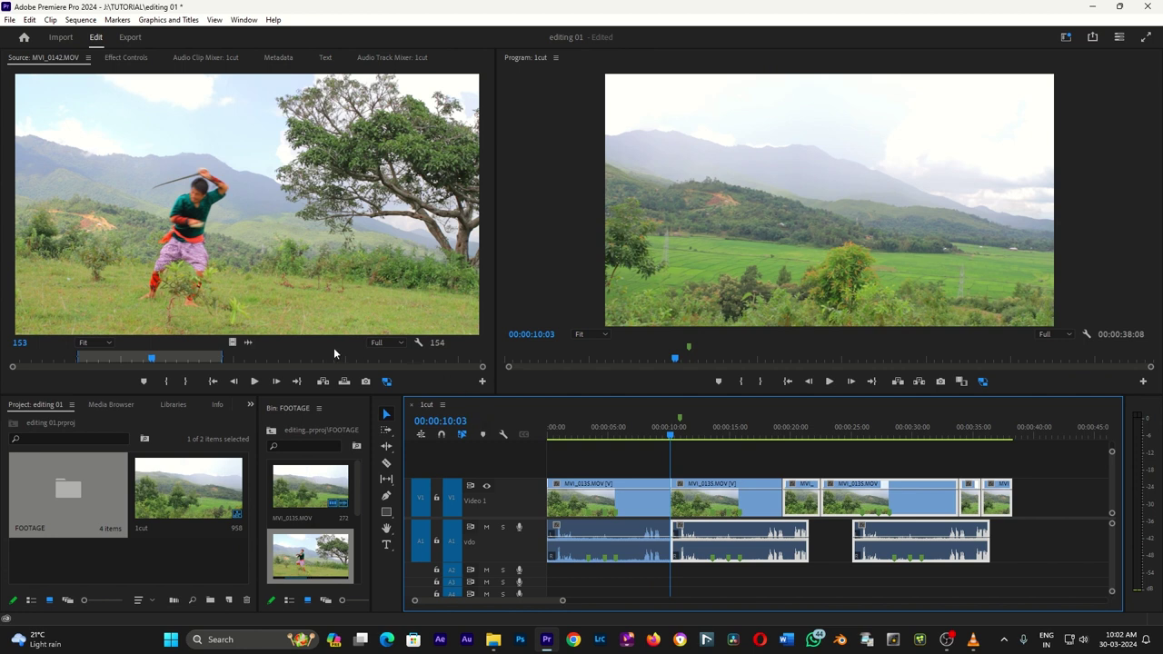
left_click(421, 543)
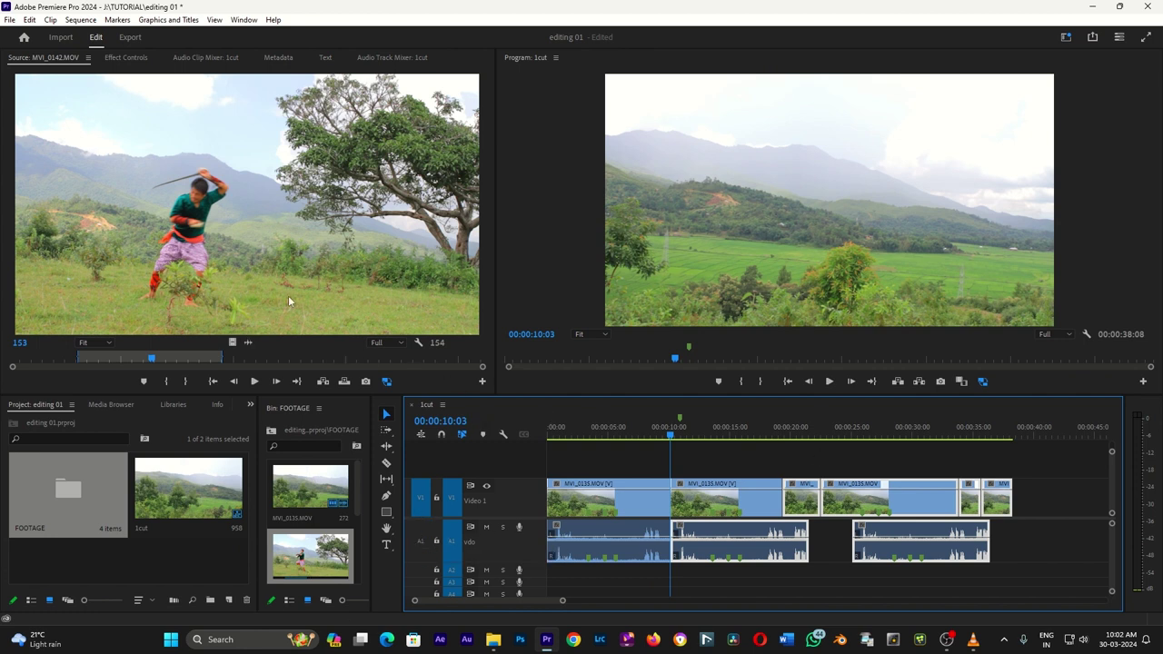
key("period")
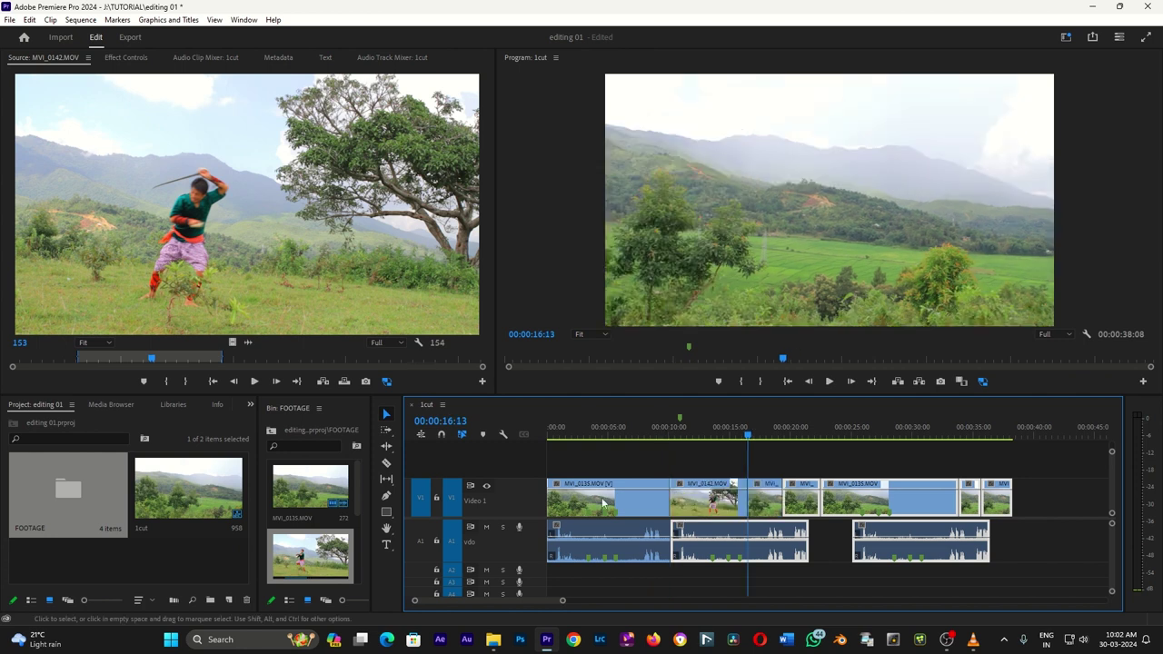
left_click(667, 431)
key("space")
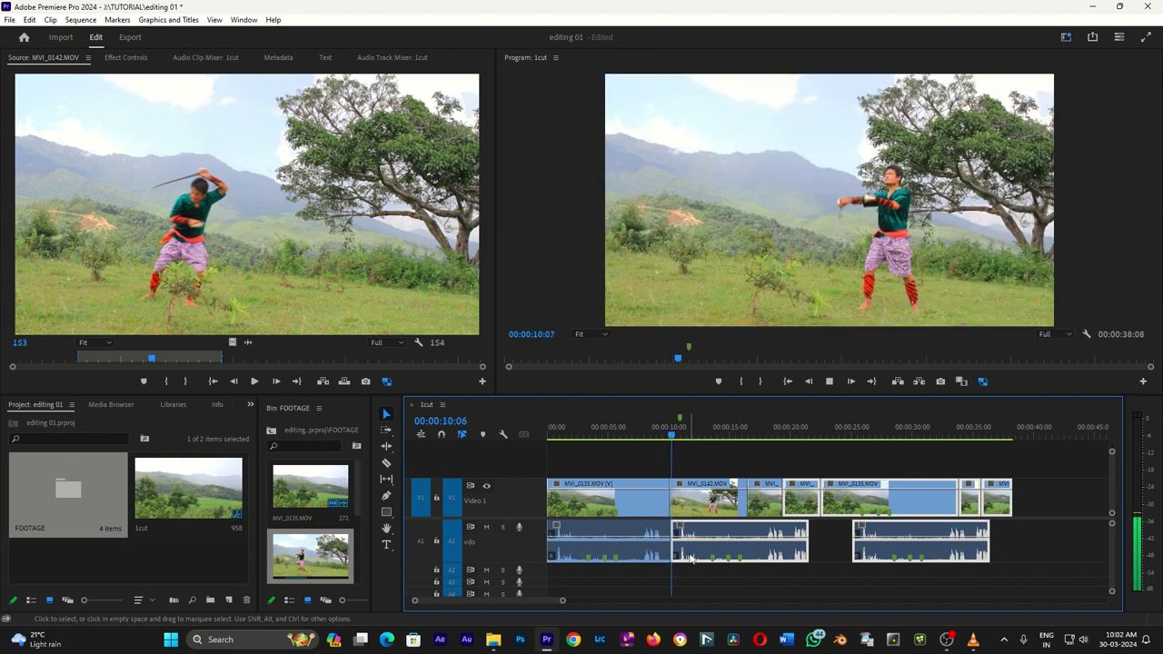
key("space")
key("ctrl+z")
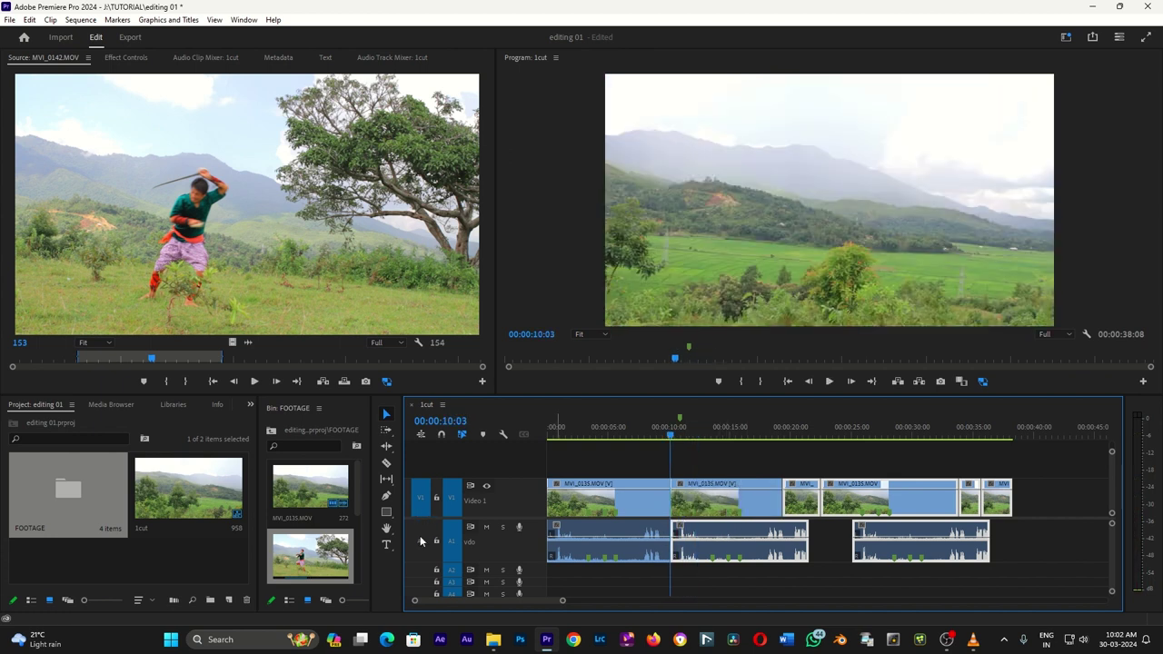
left_click(420, 539)
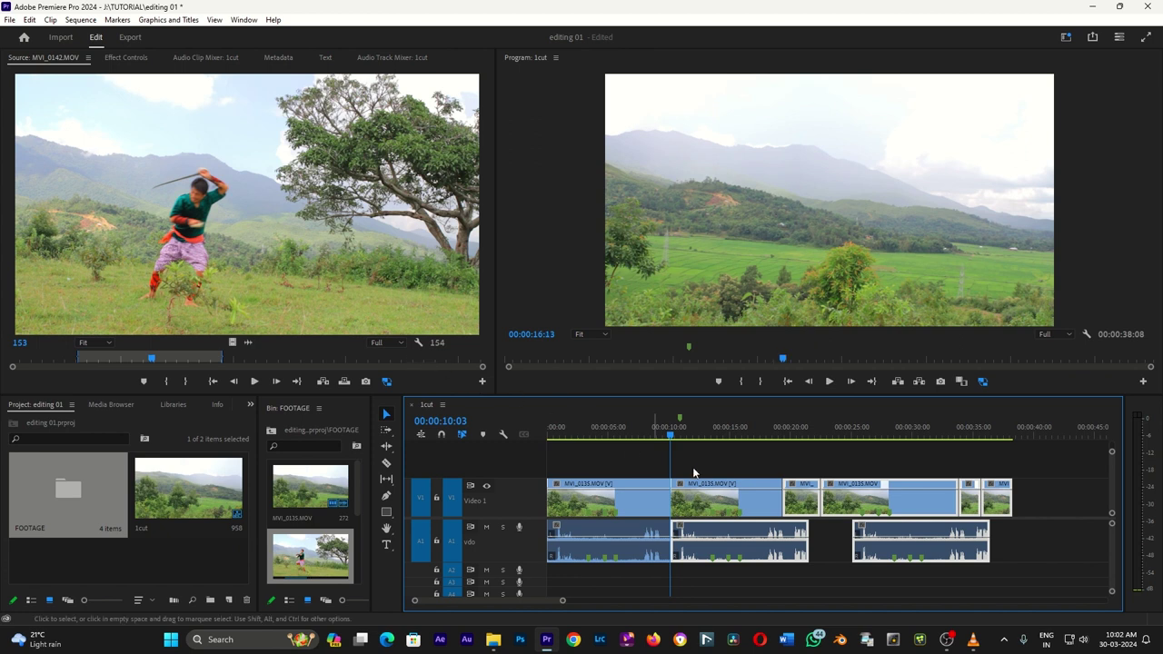
key("period")
left_click(689, 433)
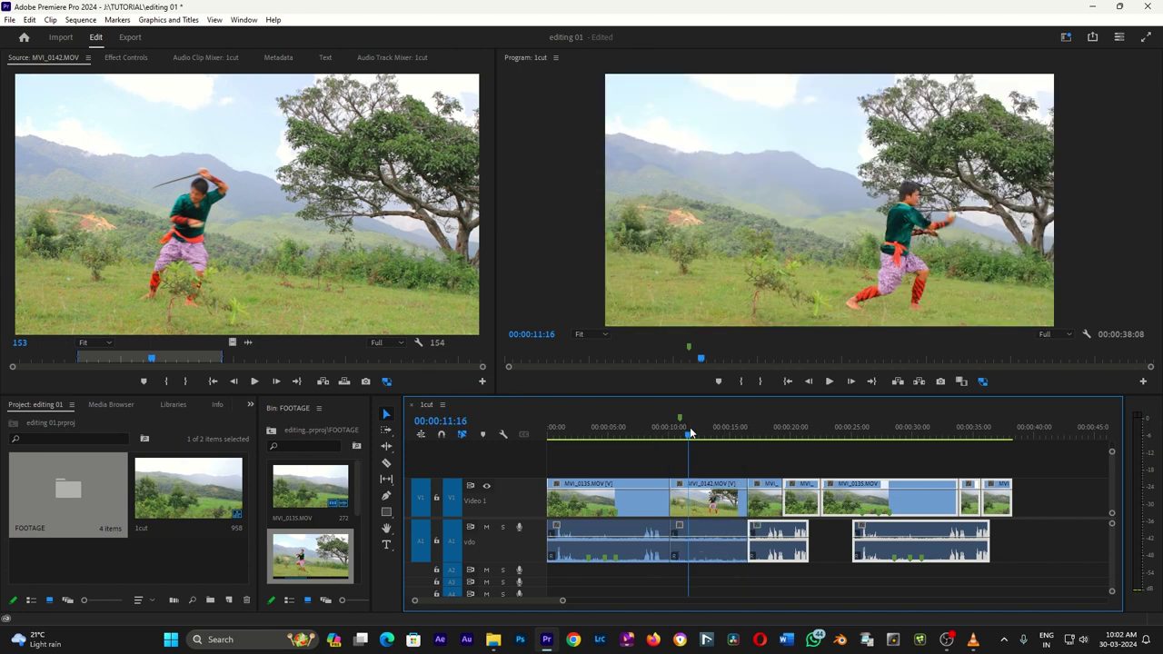
left_click(714, 512)
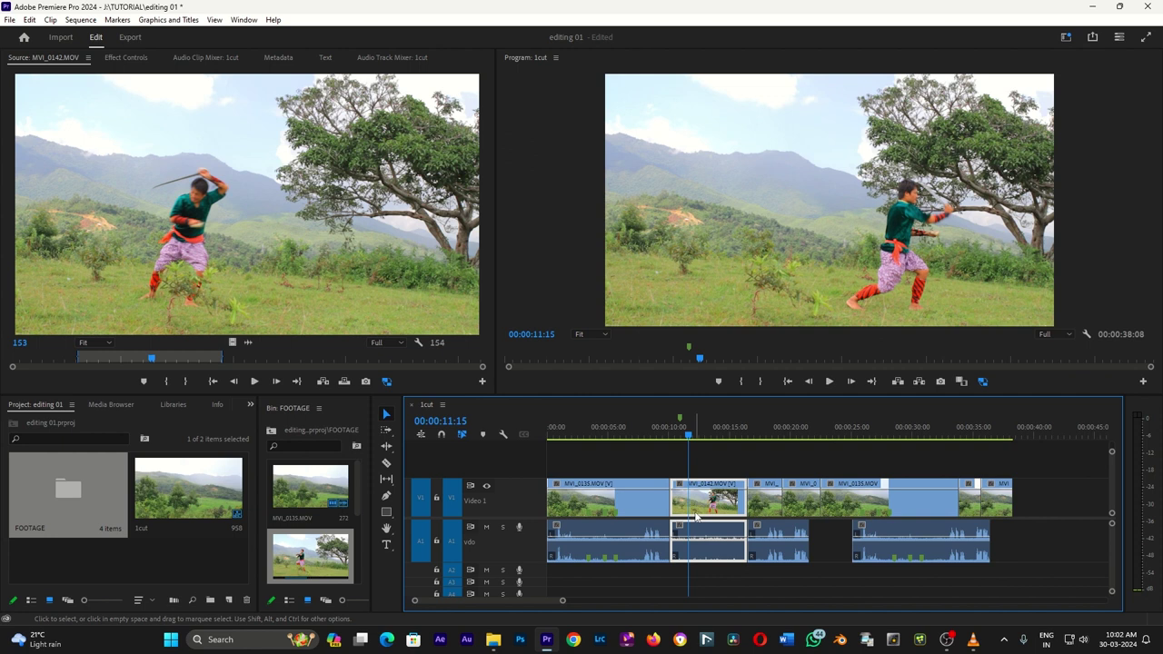
key("ctrl+z")
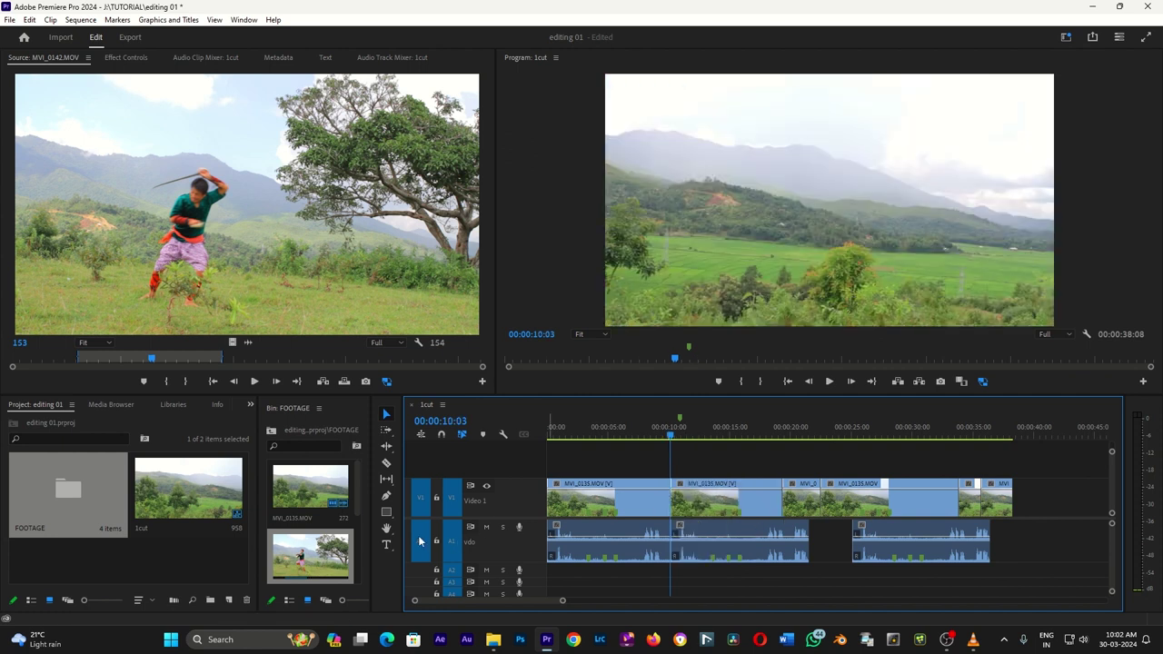
left_click(420, 542)
left_click(420, 507)
Step: Alt-drag a copy of the landscape clip up to V3 and play it back
left_click_drag(715, 491, 692, 472)
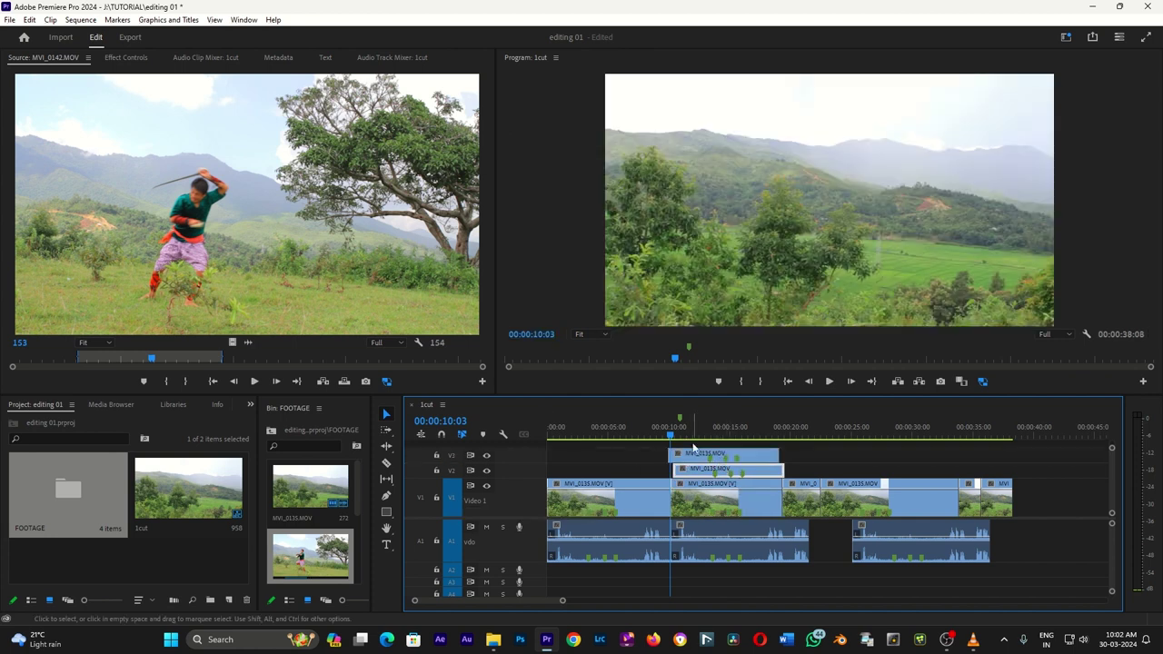
key("space")
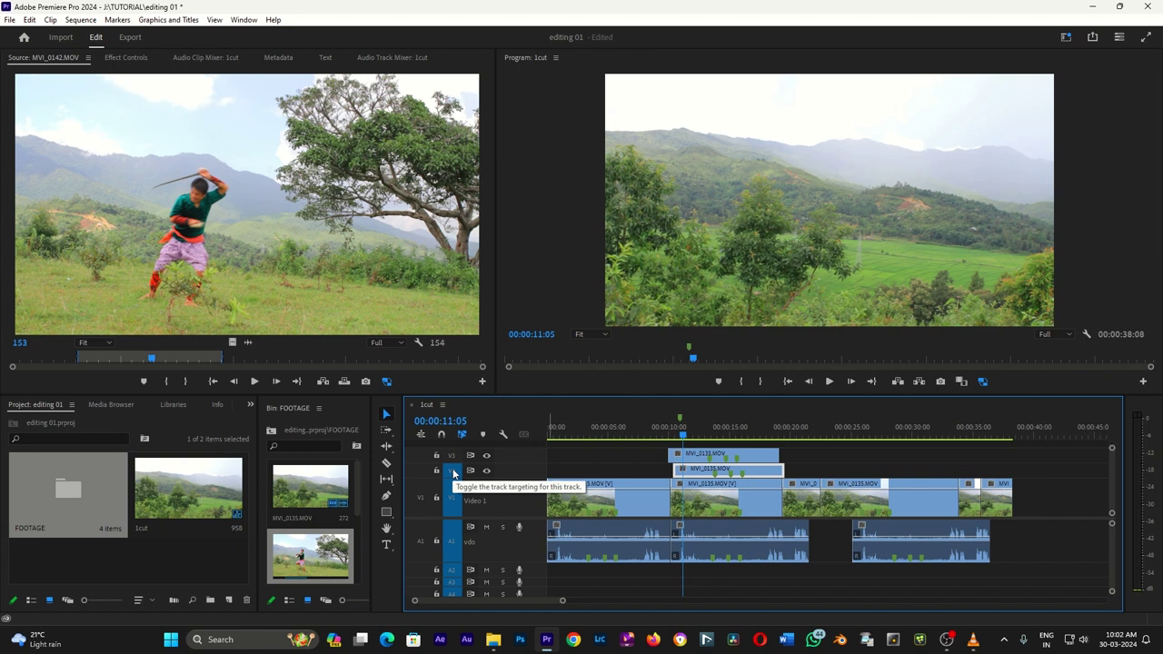
left_click(708, 460)
left_click(696, 500)
left_click(702, 471)
Step: Overwrite MVI_0142 onto V2 at 11:05, extend its start about a second earlier, and preview
left_click(418, 471)
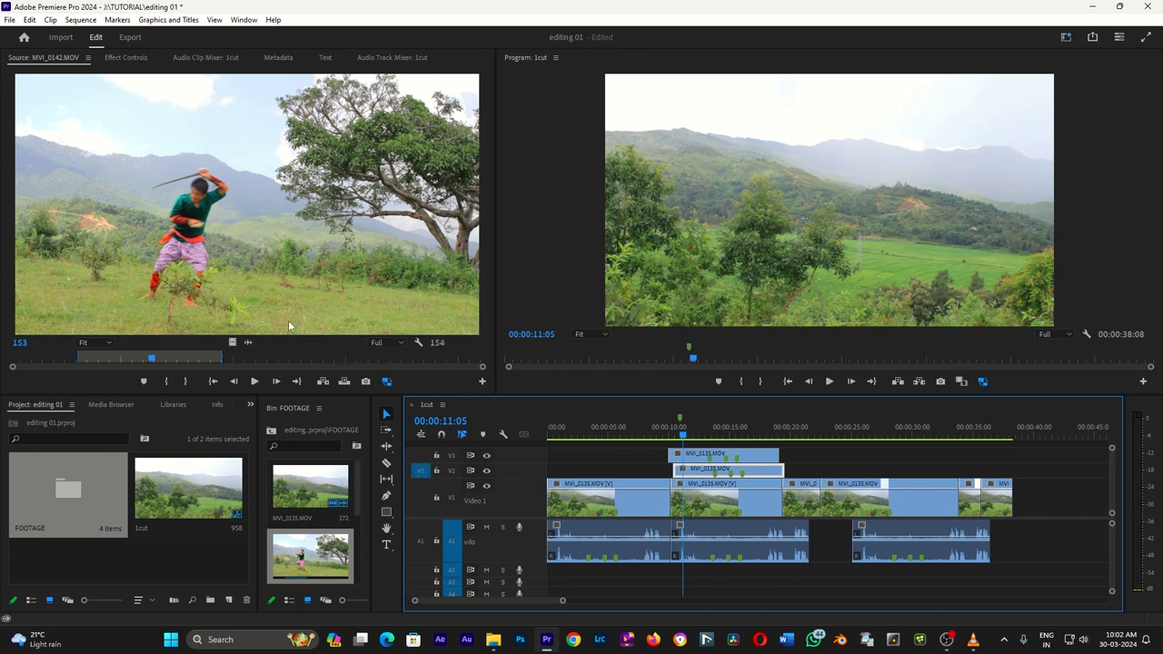
key("comma")
key("period")
left_click(722, 470)
key("Up")
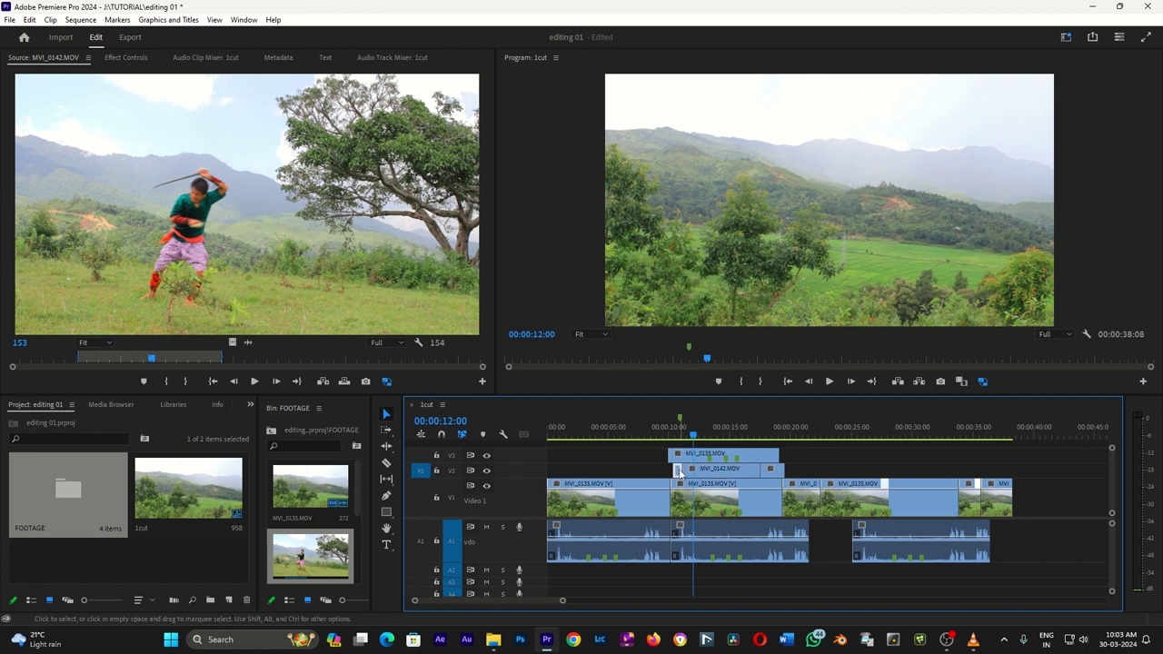
left_click_drag(679, 473, 670, 470)
key("space")
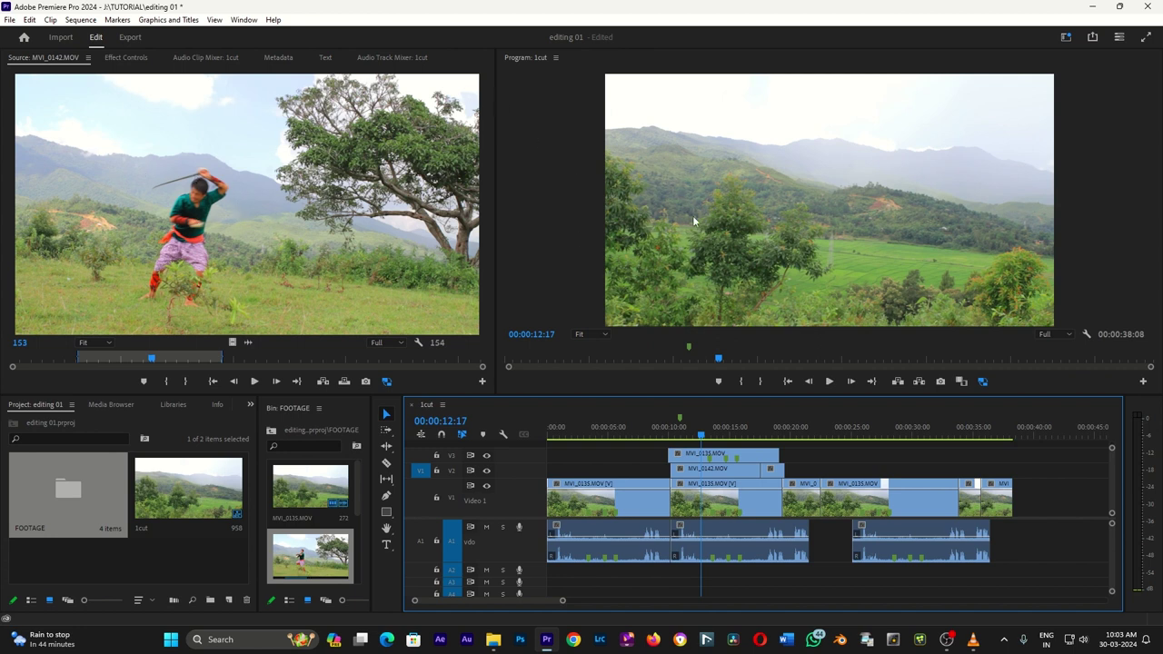
key("Right")
key("Right")
key("Right")
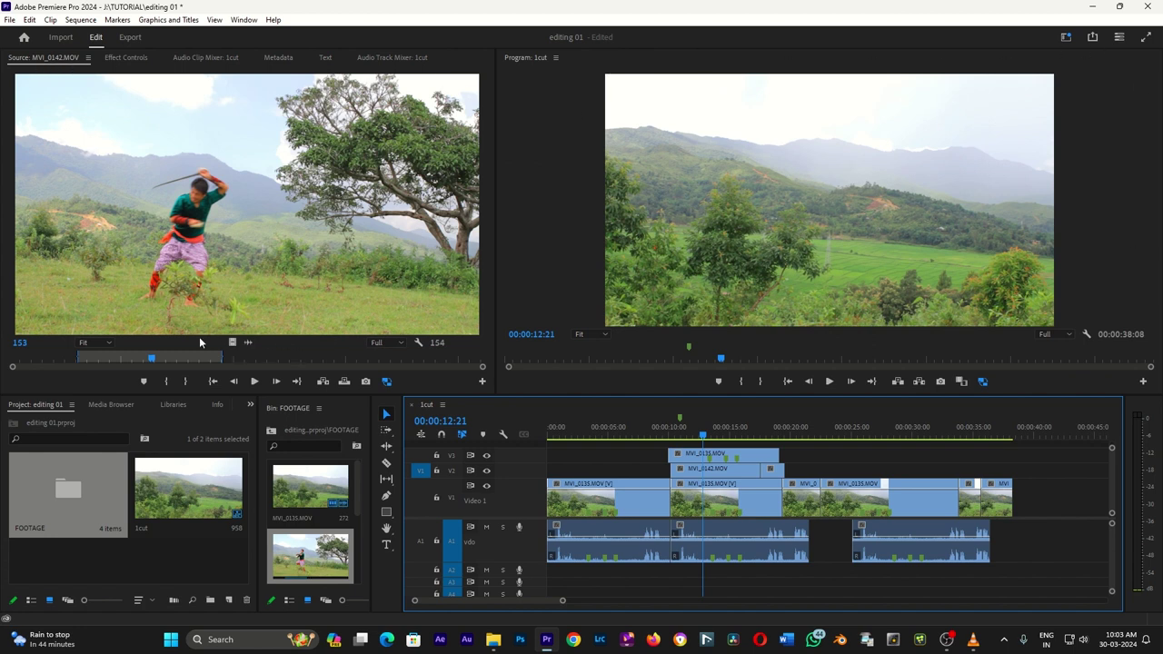
Step: Load MVI_0135 as the source, widen the Program monitor, and play from 15:02
double_click(281, 491)
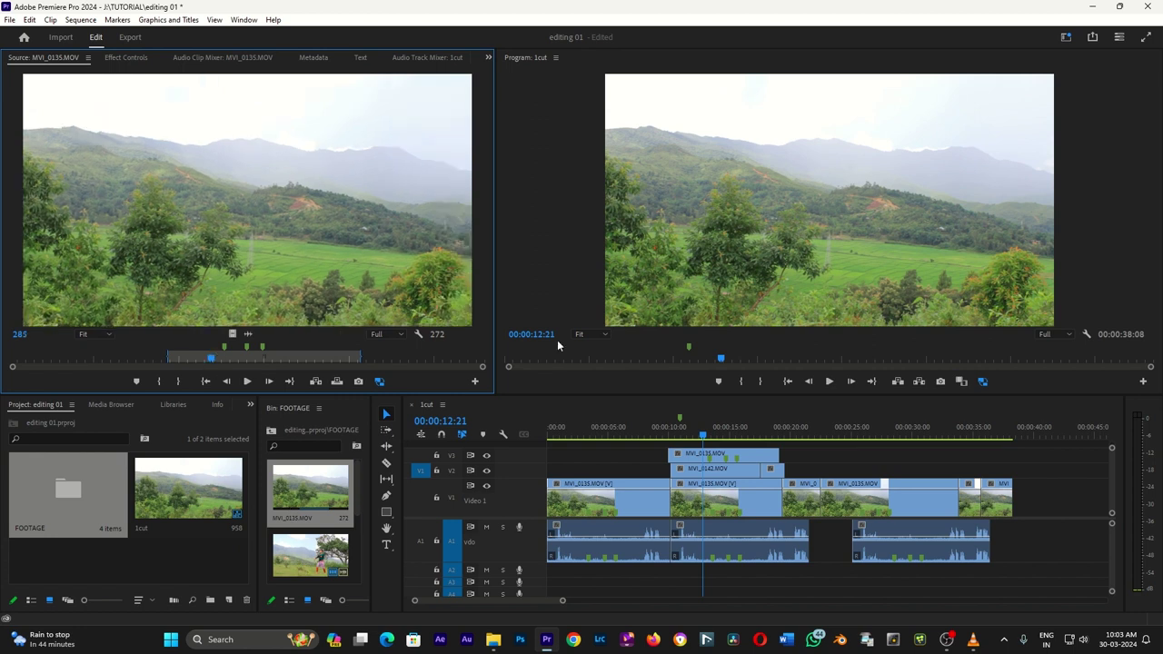
left_click_drag(716, 437, 733, 434)
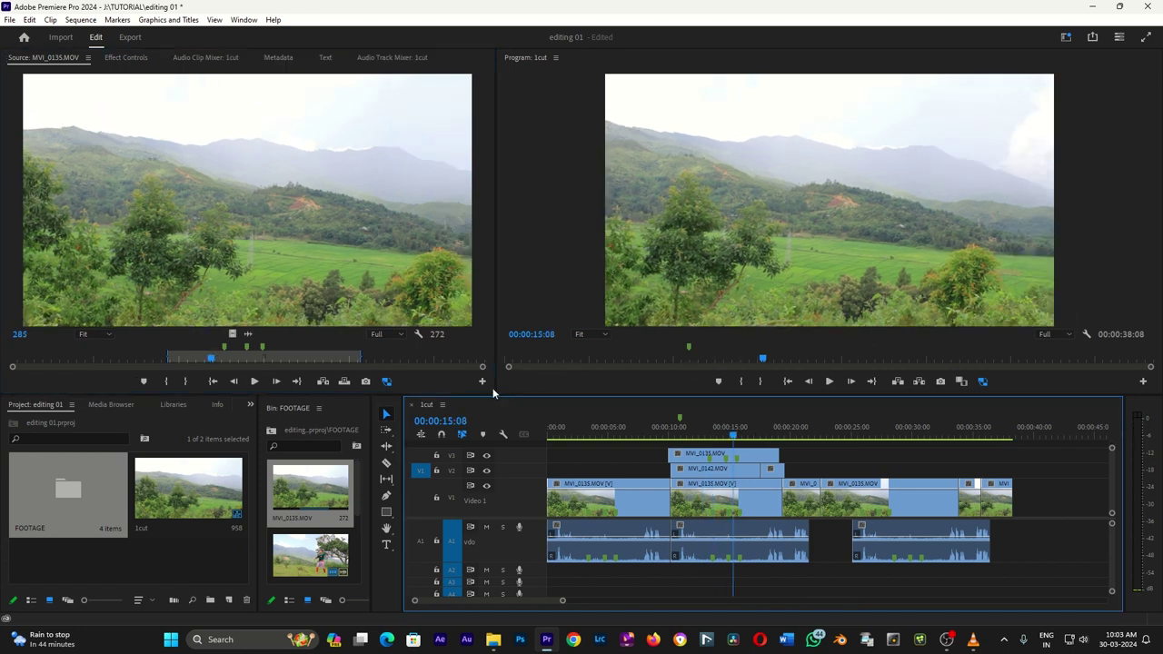
mouse_move(497, 393)
left_mouse_down()
mouse_move(409, 396)
mouse_move(536, 393)
mouse_move(527, 488)
mouse_move(512, 395)
left_mouse_up()
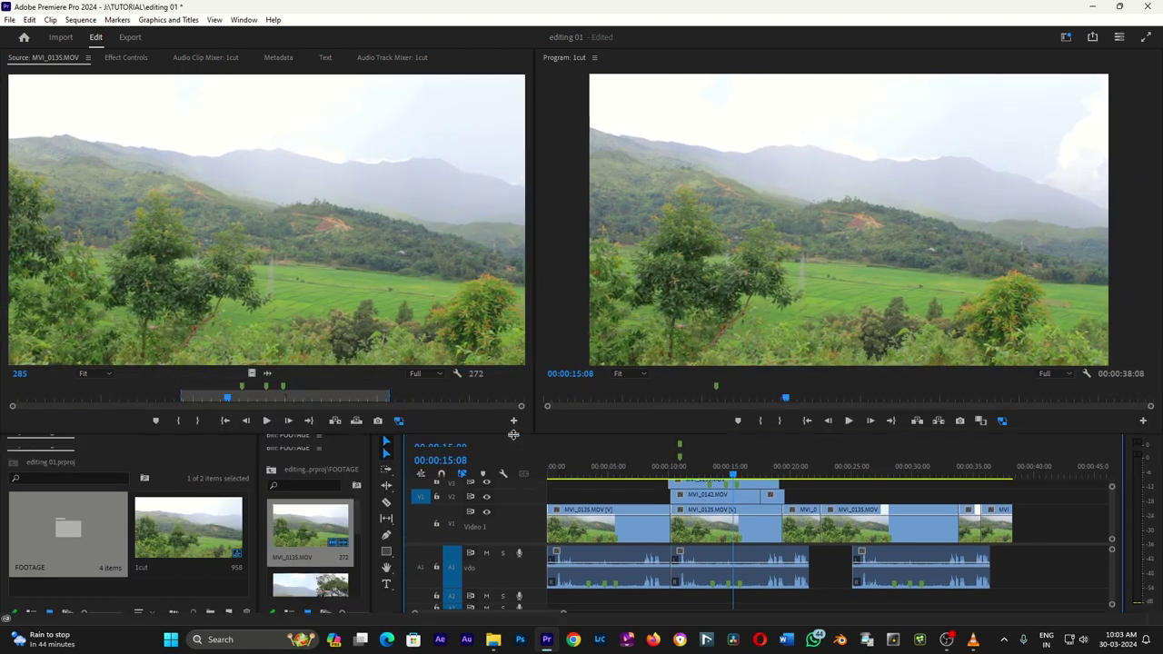
left_click(709, 429)
left_click(732, 429)
key("space")
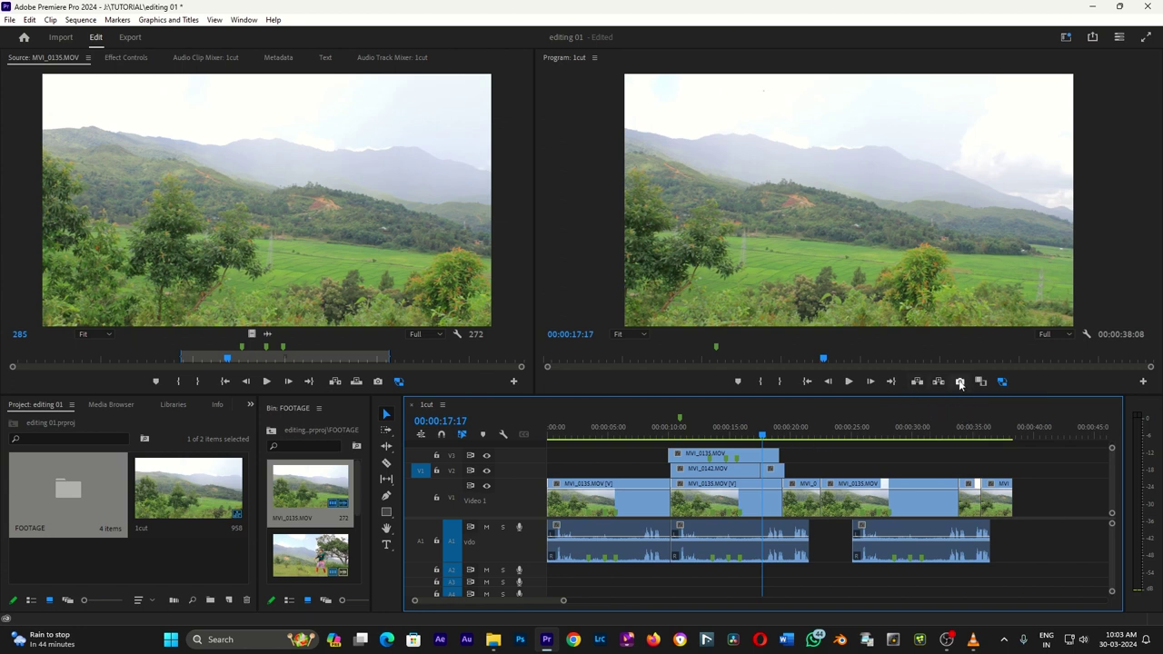
Step: Select the landscape clip at 00:00:23:04 and bring up Export Frame
left_click_drag(823, 443, 829, 439)
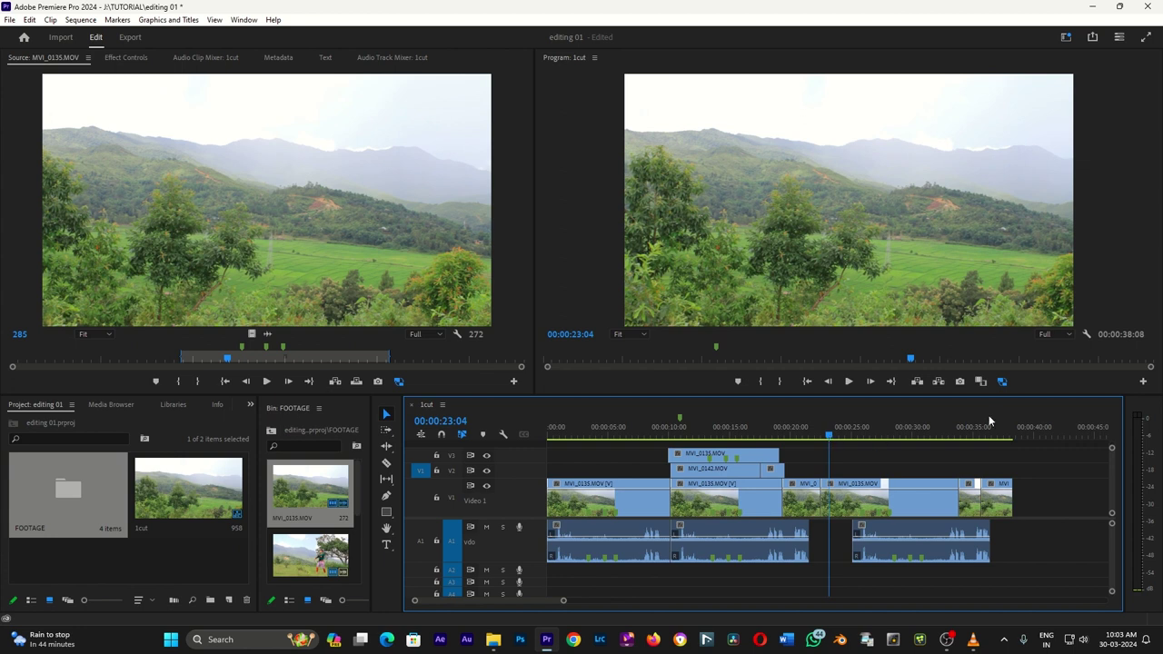
left_click(829, 495)
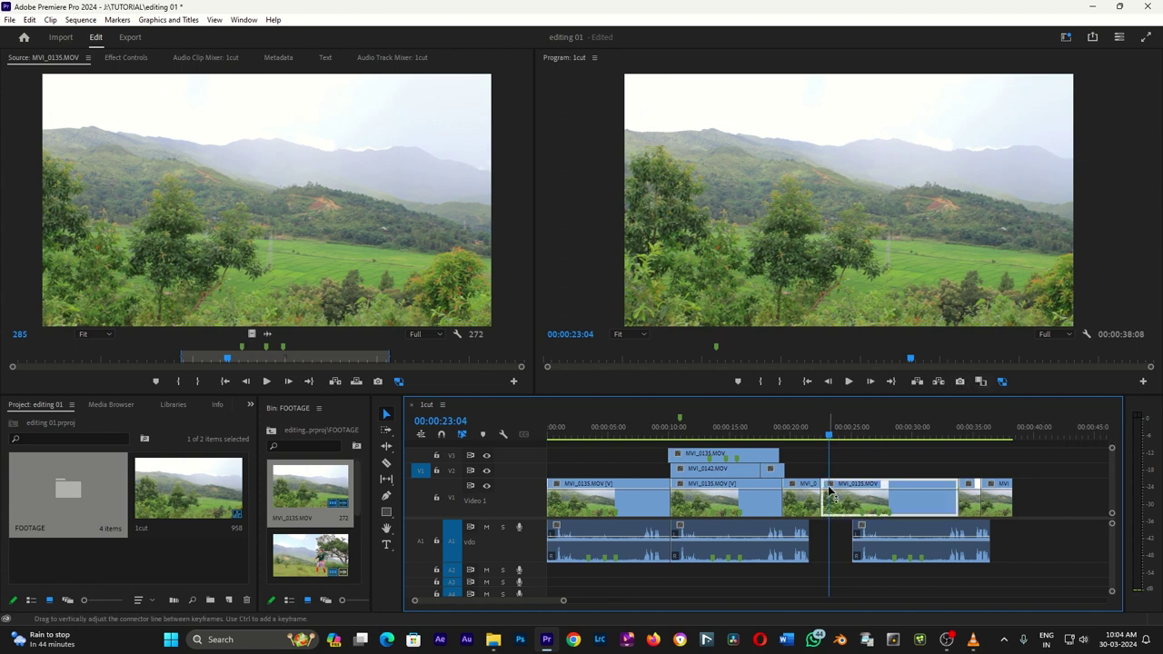
left_click(966, 381)
Step: Export the 00:00:23:04 frame as a Targa still in the default folder with Import into project ticked
left_click(509, 298)
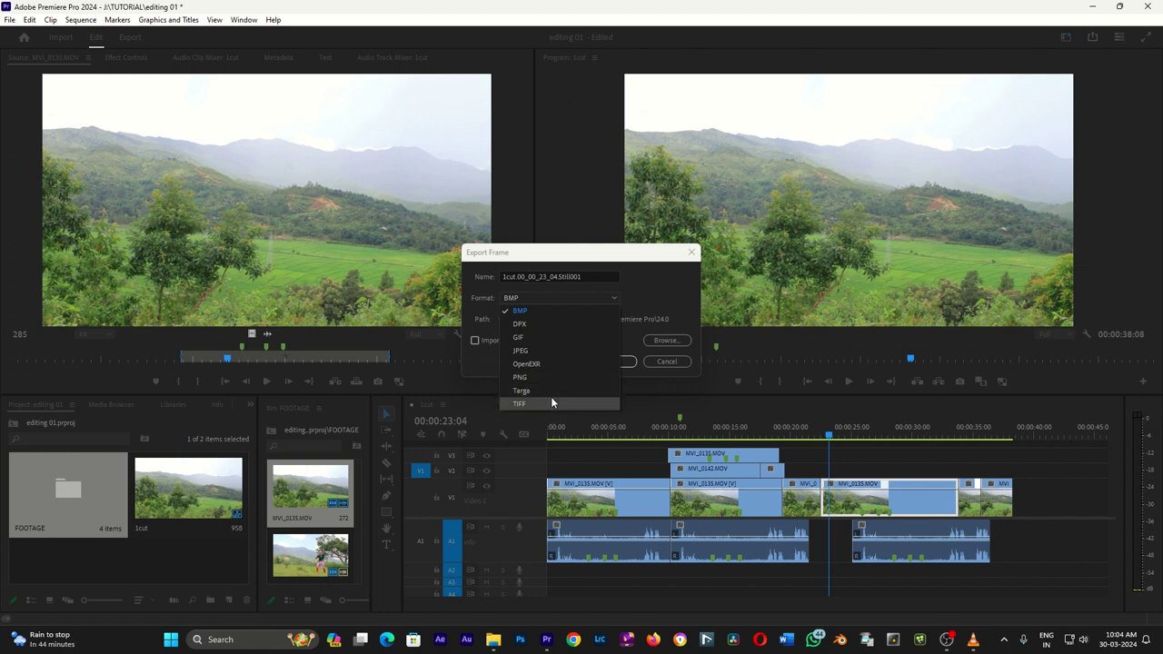
left_click(560, 388)
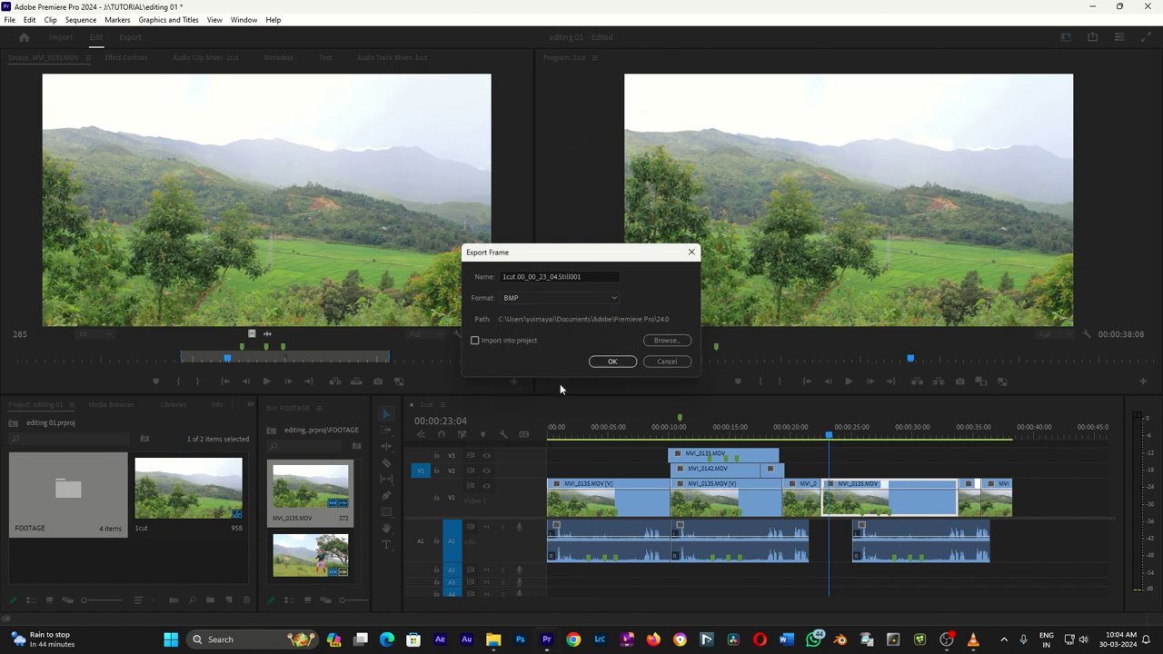
left_click(664, 340)
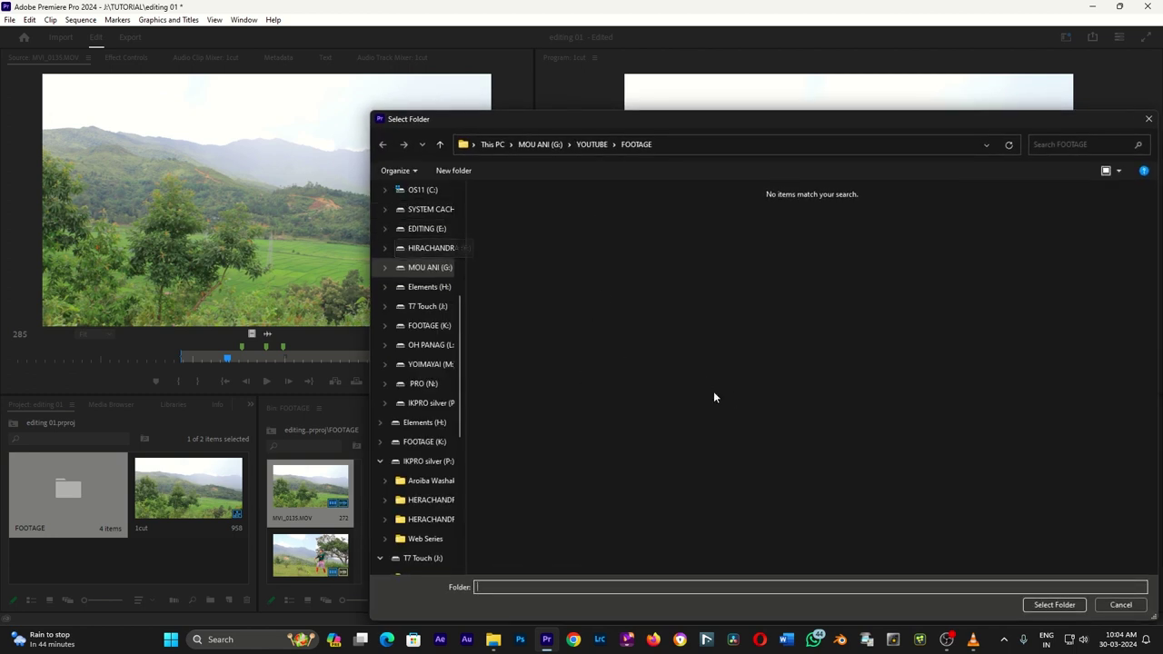
left_click(1132, 604)
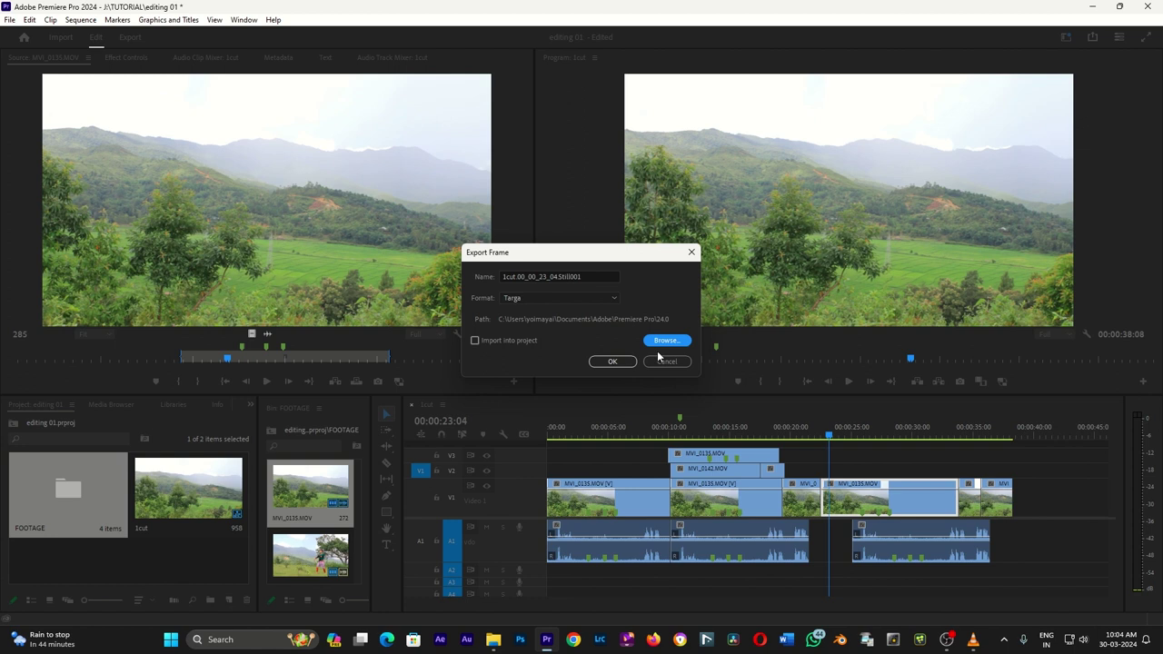
left_click(474, 342)
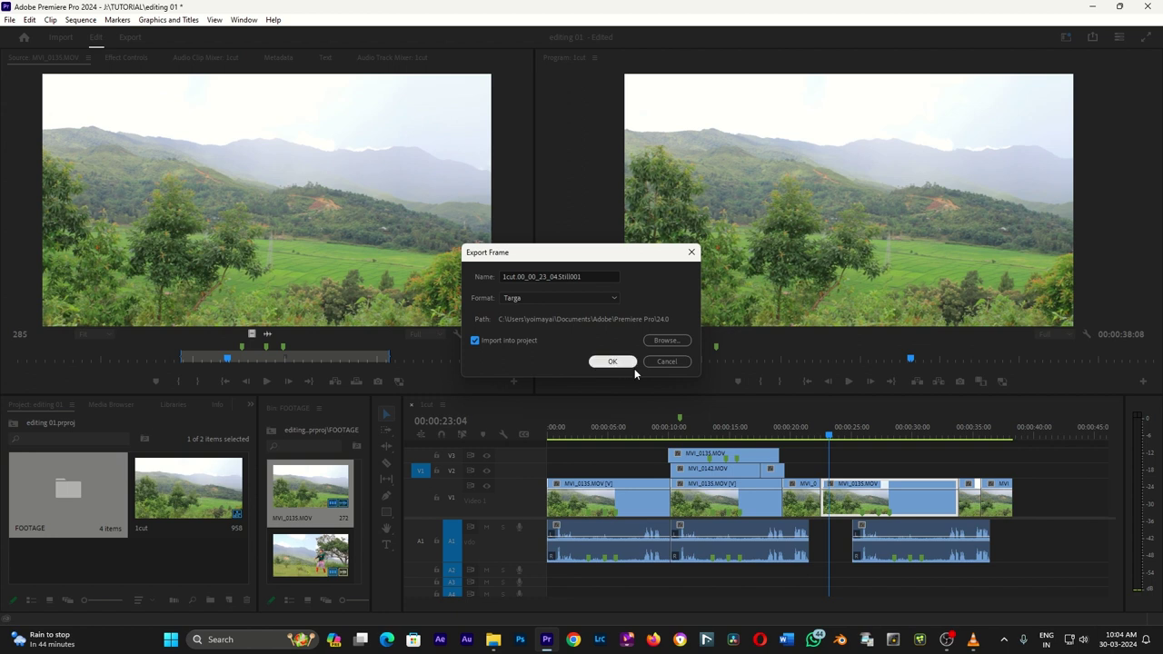
left_click(609, 362)
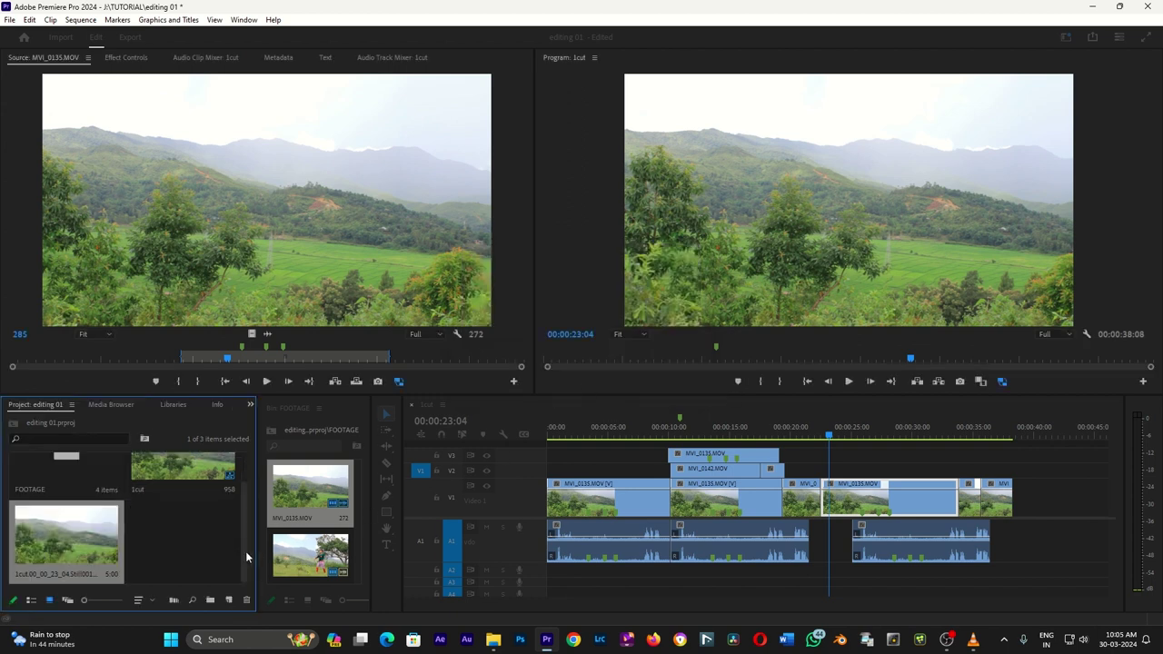
Step: Drag the still 1cut.00_00_23_04.Still001 onto V2 at 00:00:23, play it, and zoom out
double_click(81, 550)
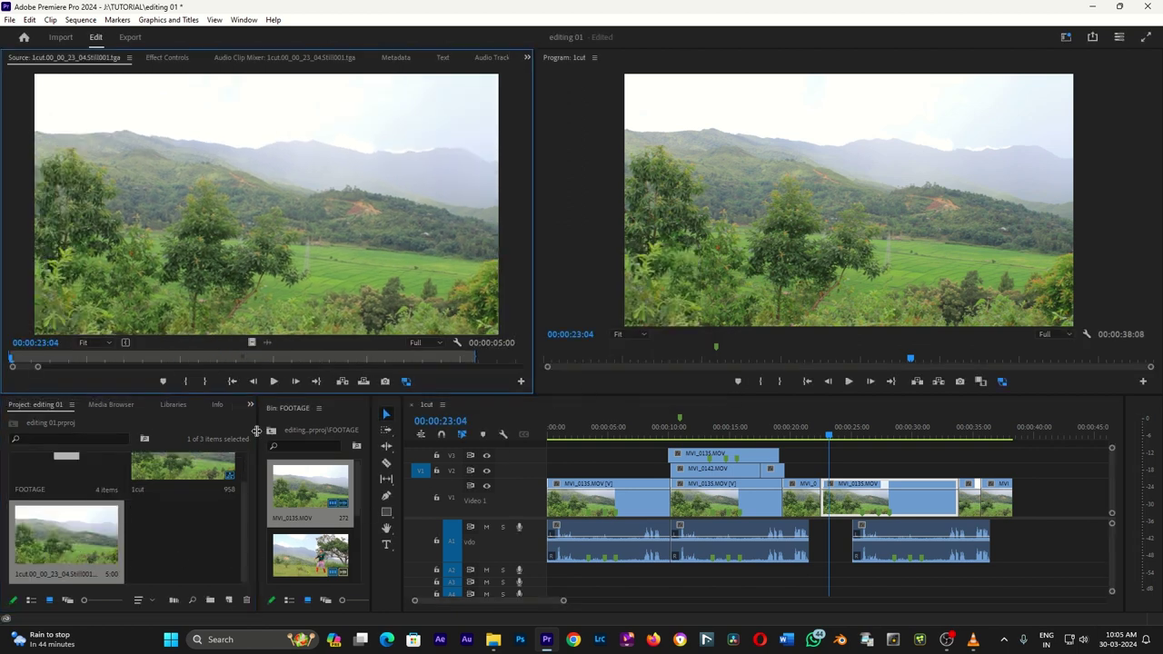
left_click(308, 360)
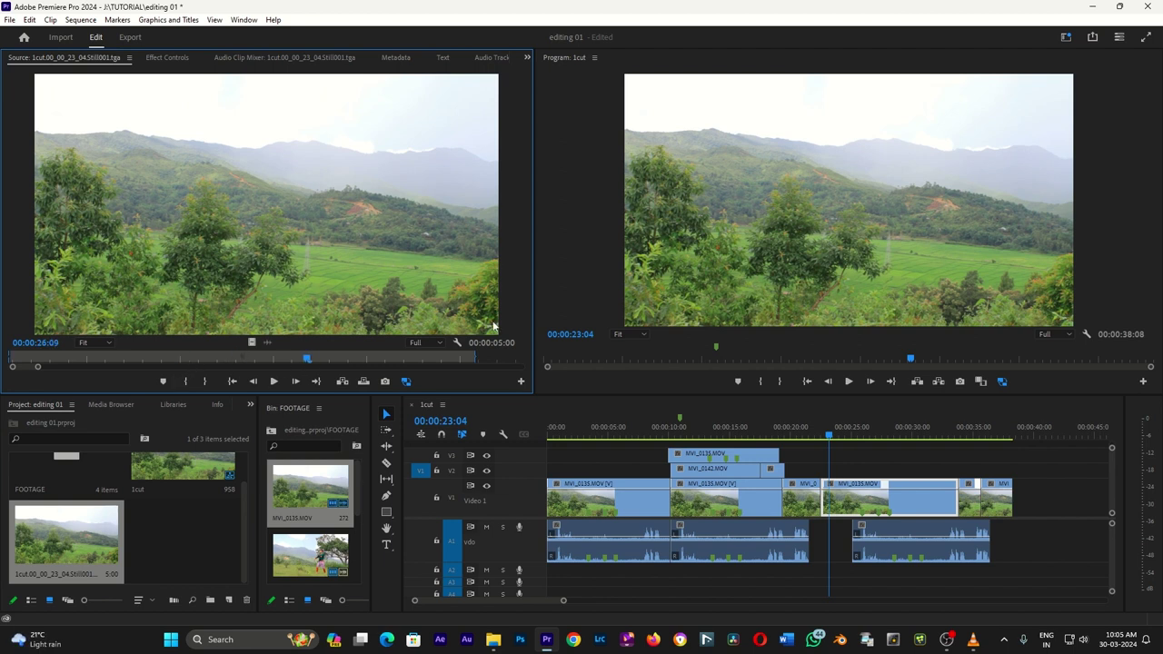
left_click_drag(252, 342, 848, 440)
left_click(824, 432)
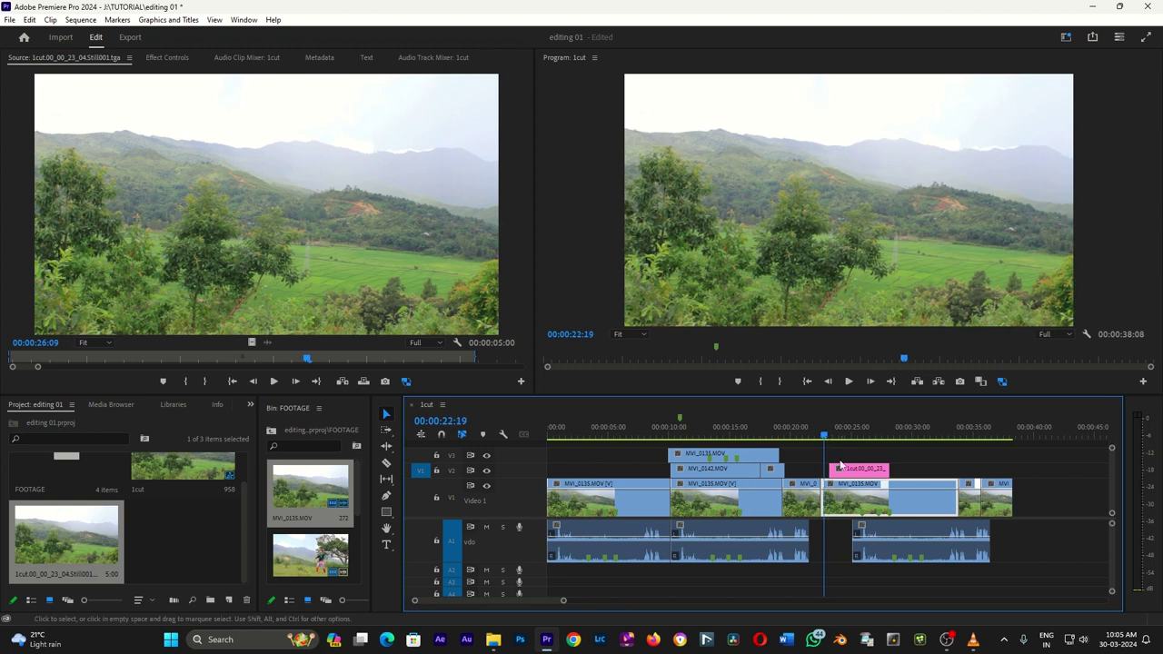
scroll(842, 427, "up", 2)
key("space")
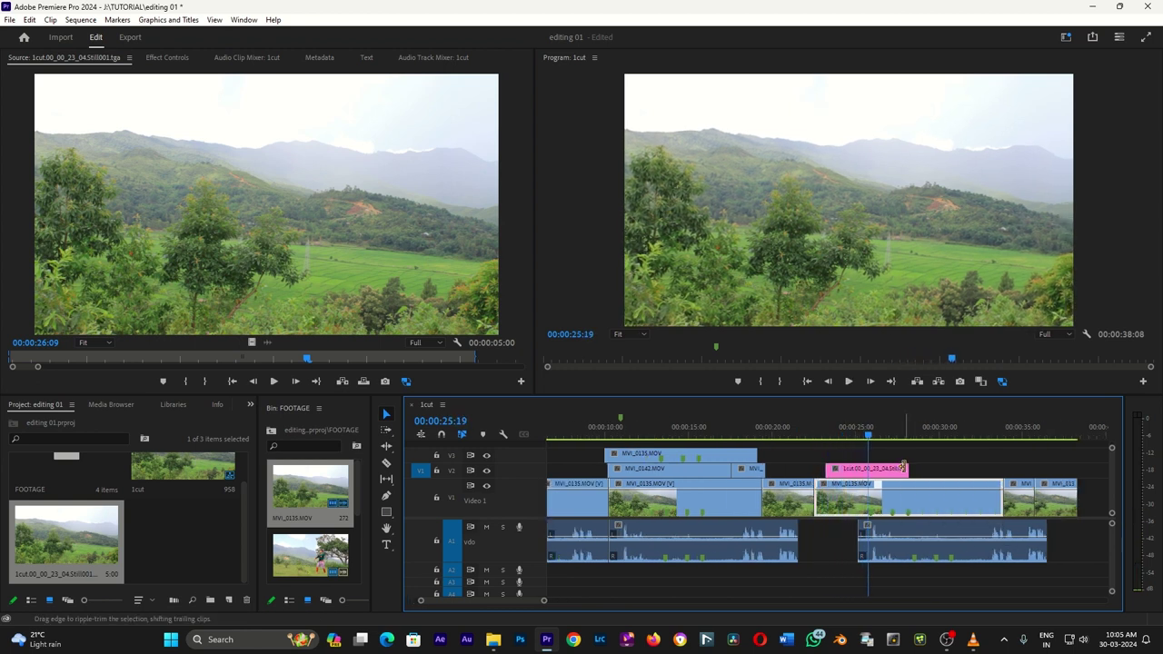
key("space")
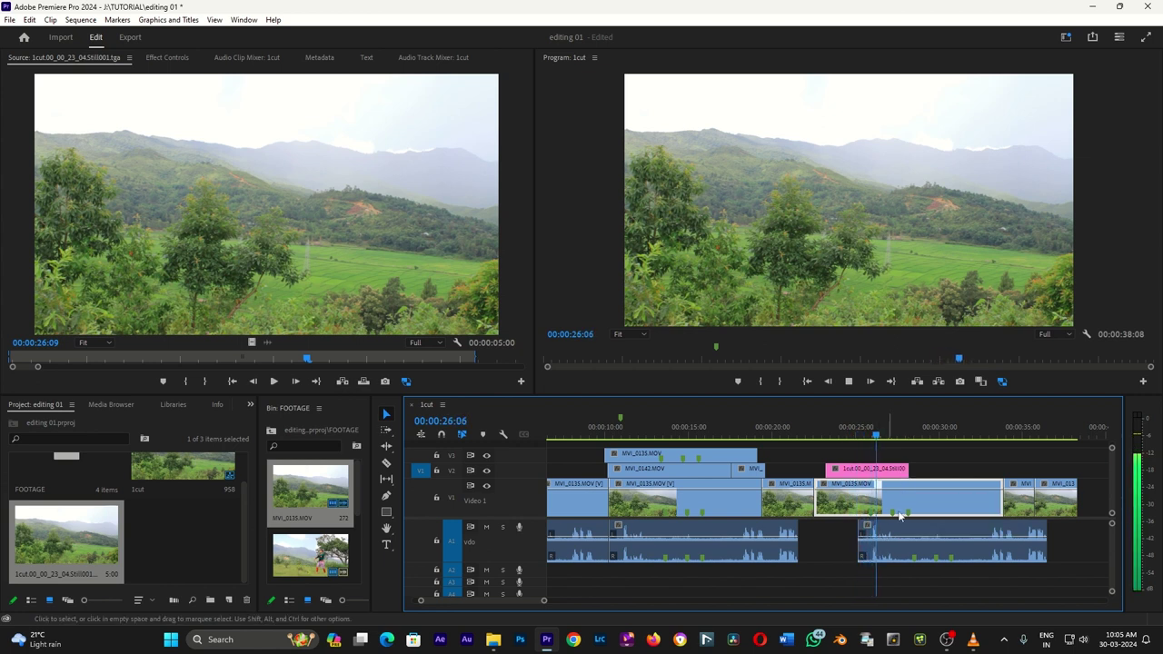
key("minus")
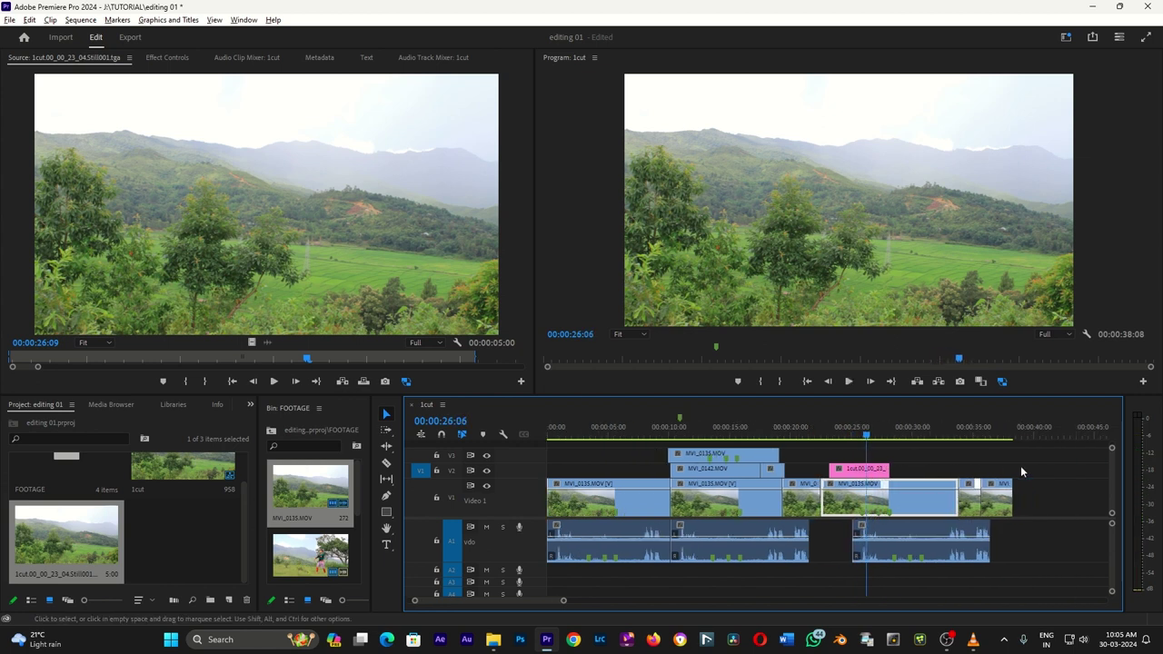
key("minus")
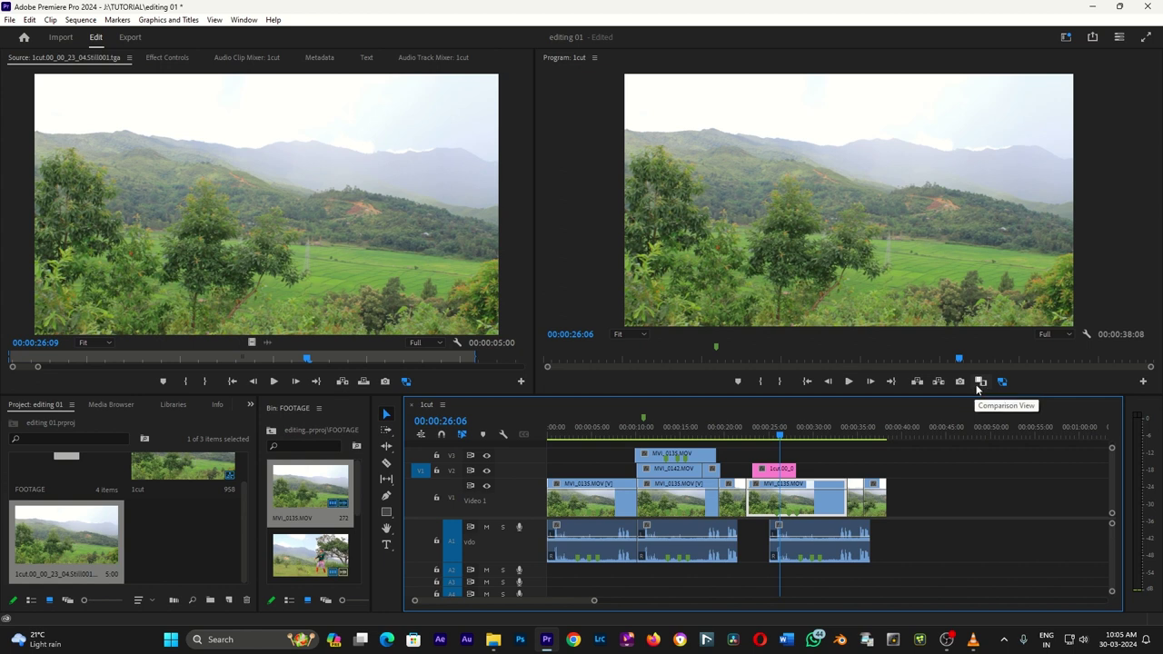
Step: Turn on Comparison View at 00:00:16:06 and load the V3 MVI_0135.MOV clip as source
left_click(979, 383)
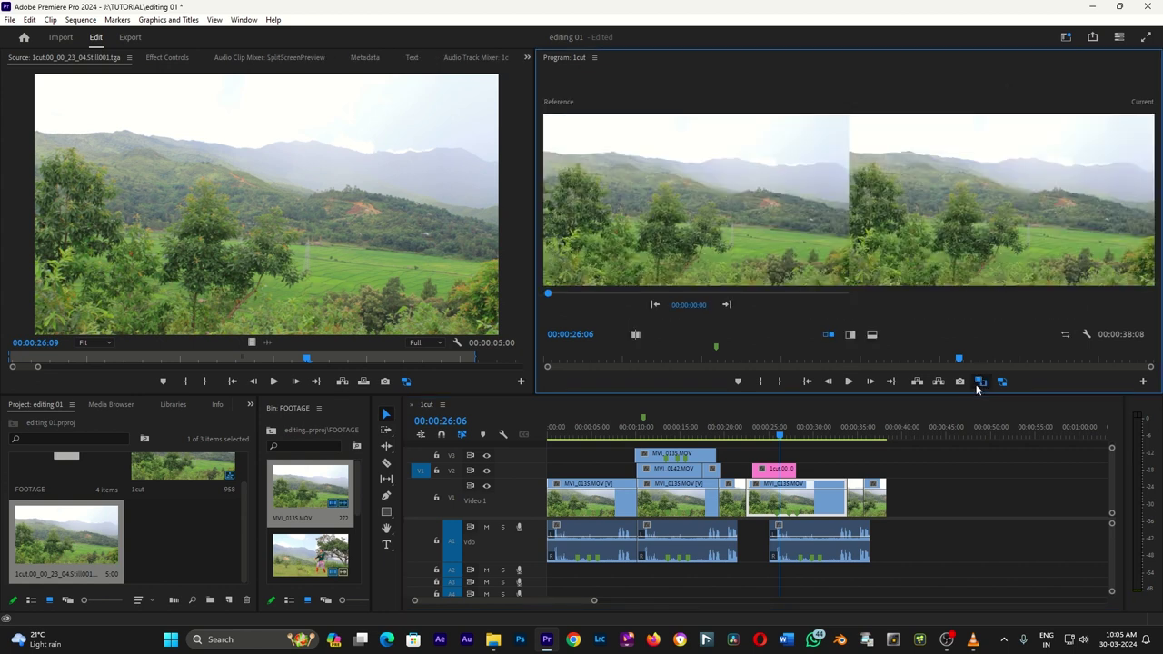
left_click_drag(777, 436, 693, 438)
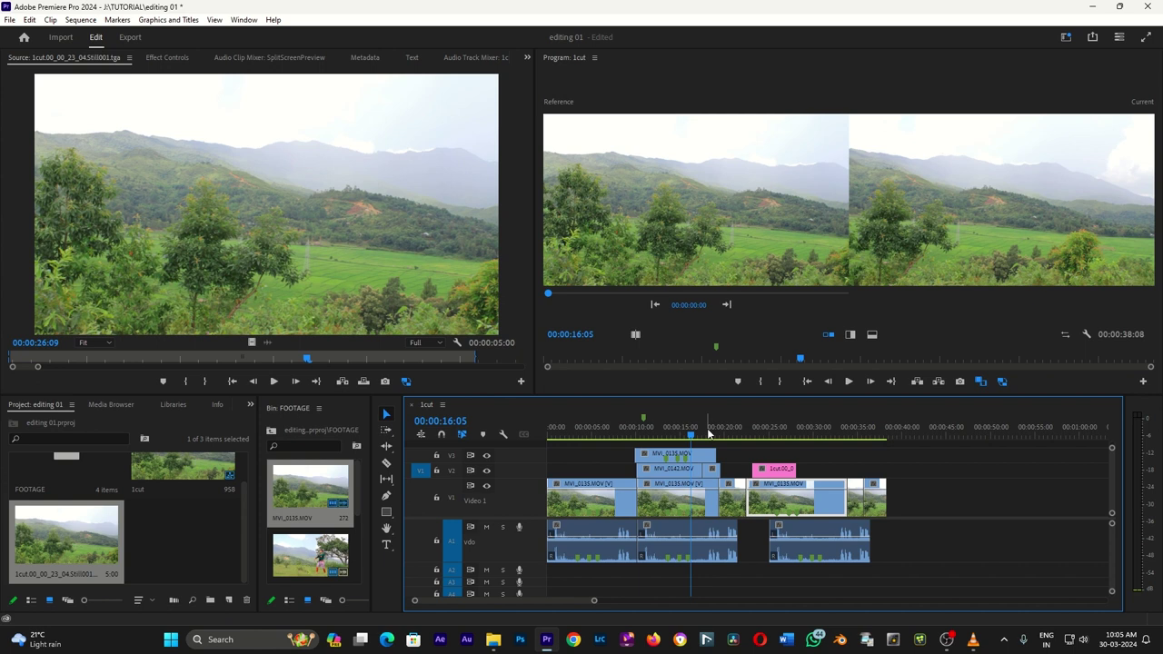
left_click_drag(705, 434, 694, 439)
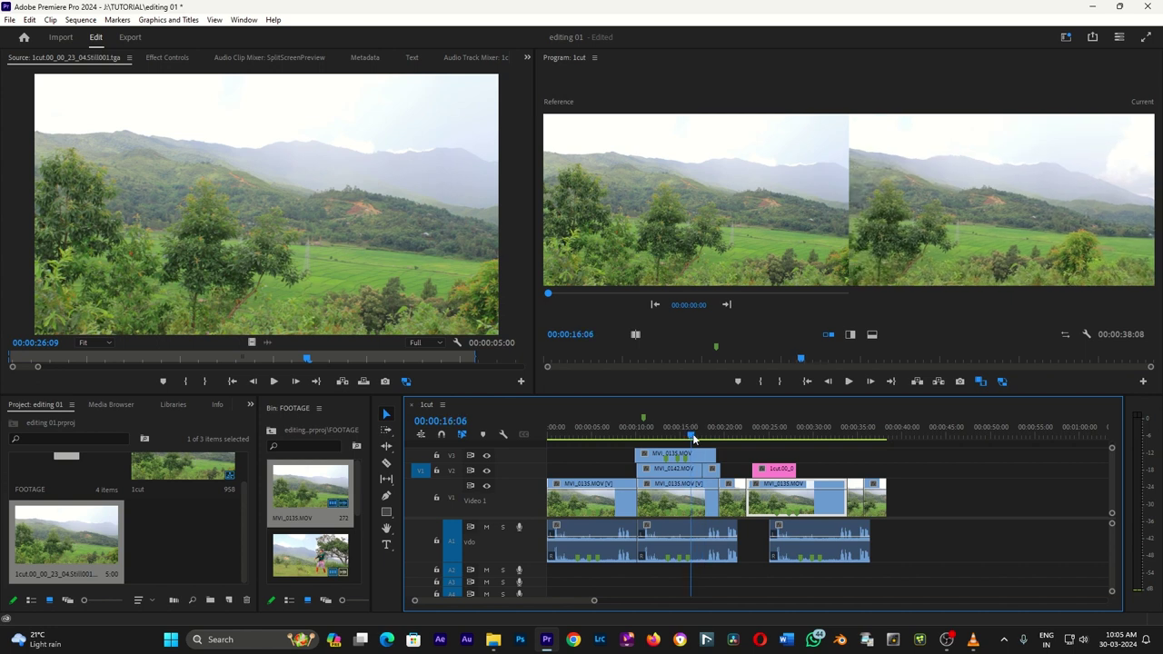
left_click(695, 458)
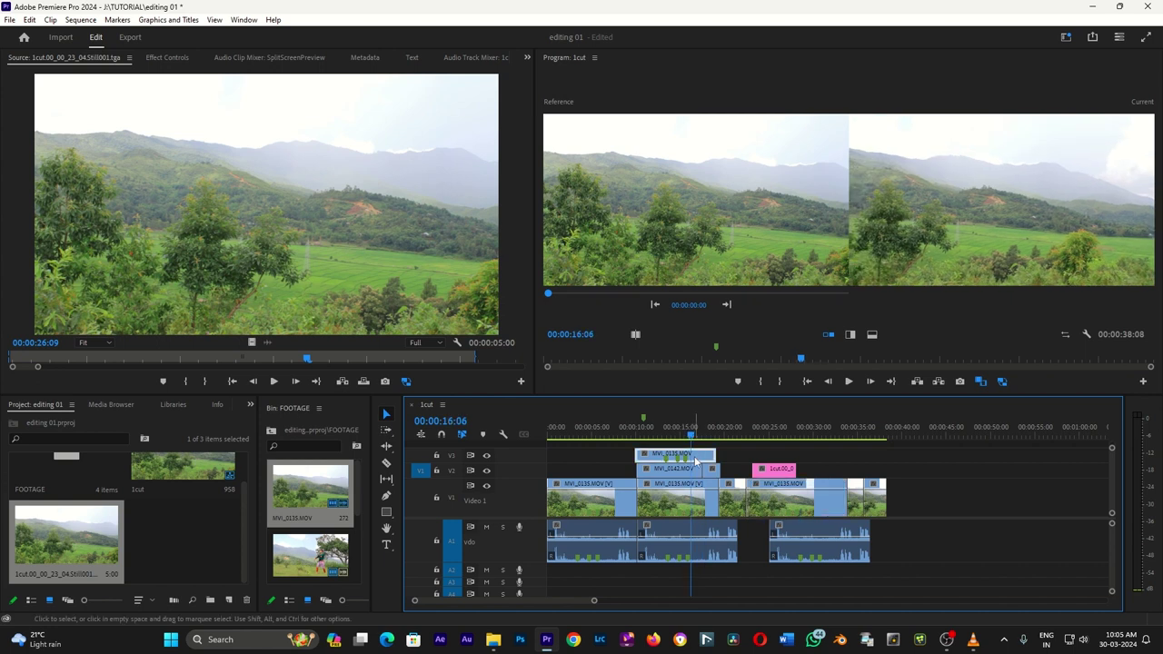
double_click(695, 457)
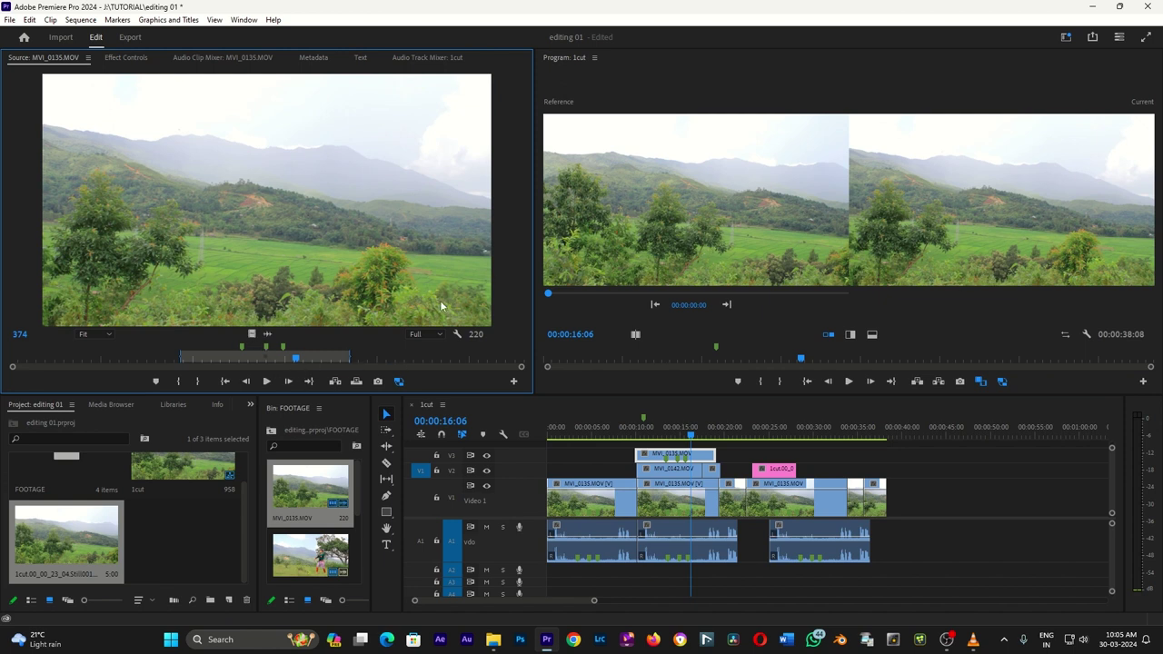
Step: Try the stacked, wipe and side-by-side comparison layouts, then return to the single program view
left_click(873, 335)
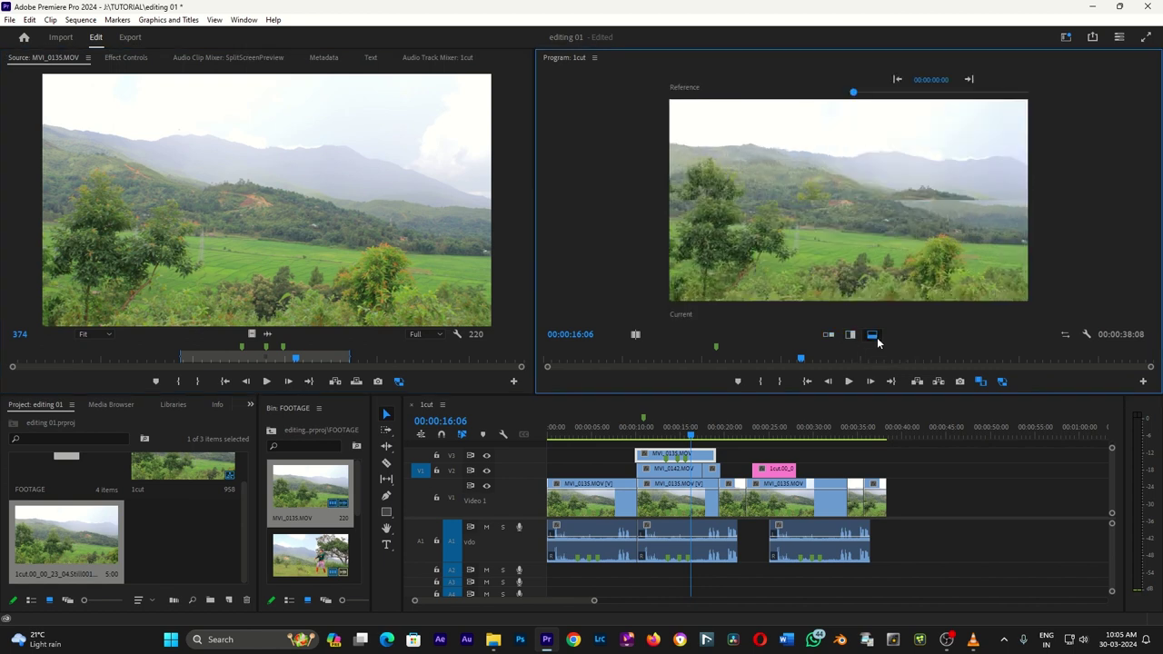
mouse_move(852, 202)
left_mouse_down()
mouse_move(852, 256)
mouse_move(871, 145)
mouse_move(885, 237)
mouse_move(881, 182)
left_mouse_up()
left_click(850, 335)
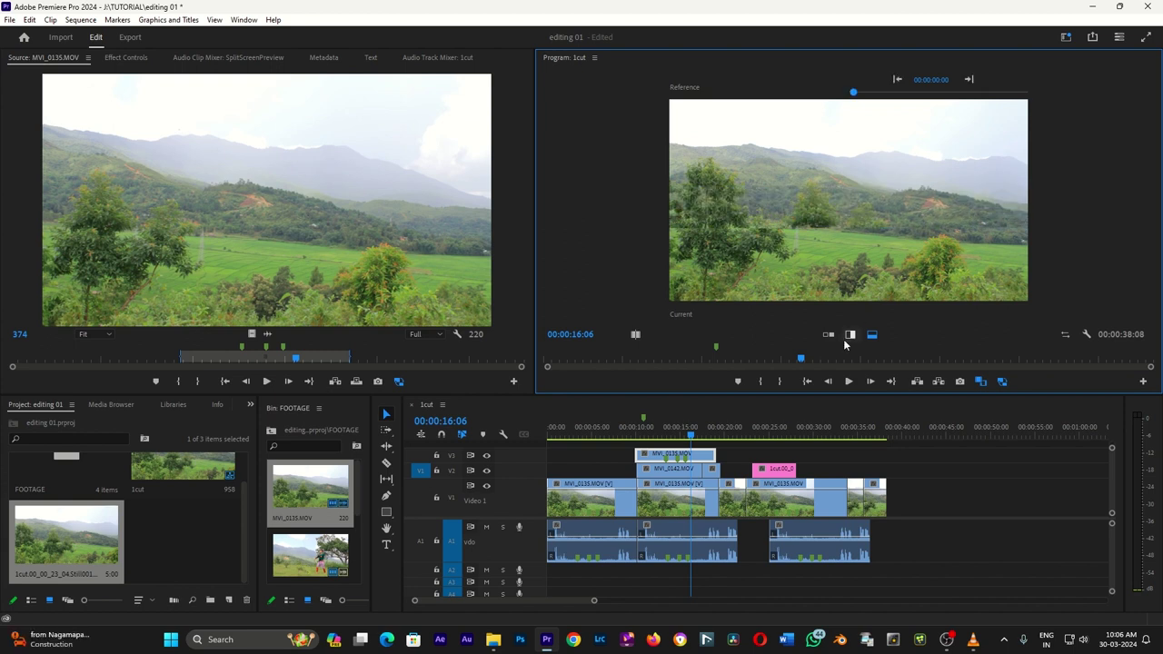
left_click_drag(850, 249, 814, 248)
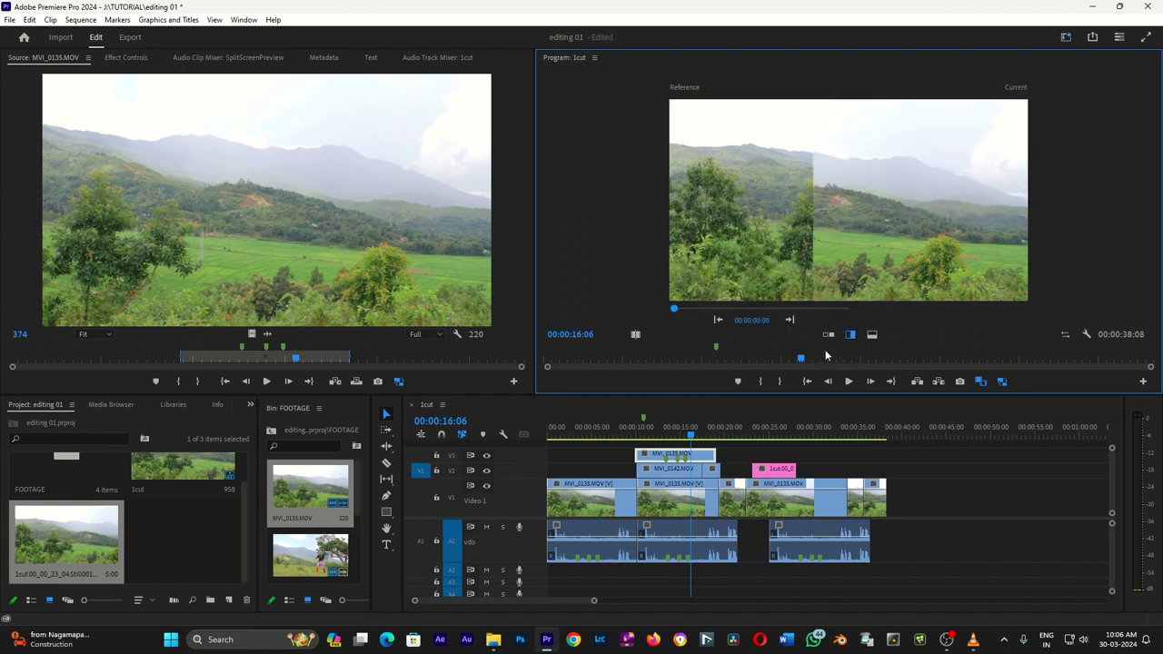
left_click(828, 334)
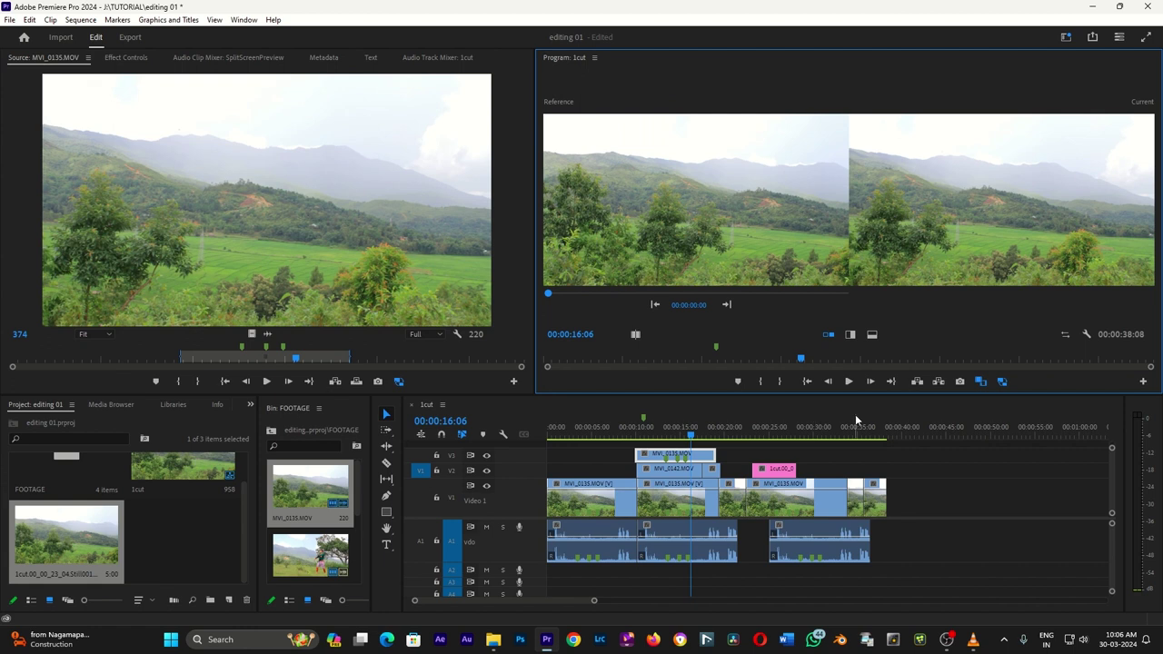
left_click(981, 382)
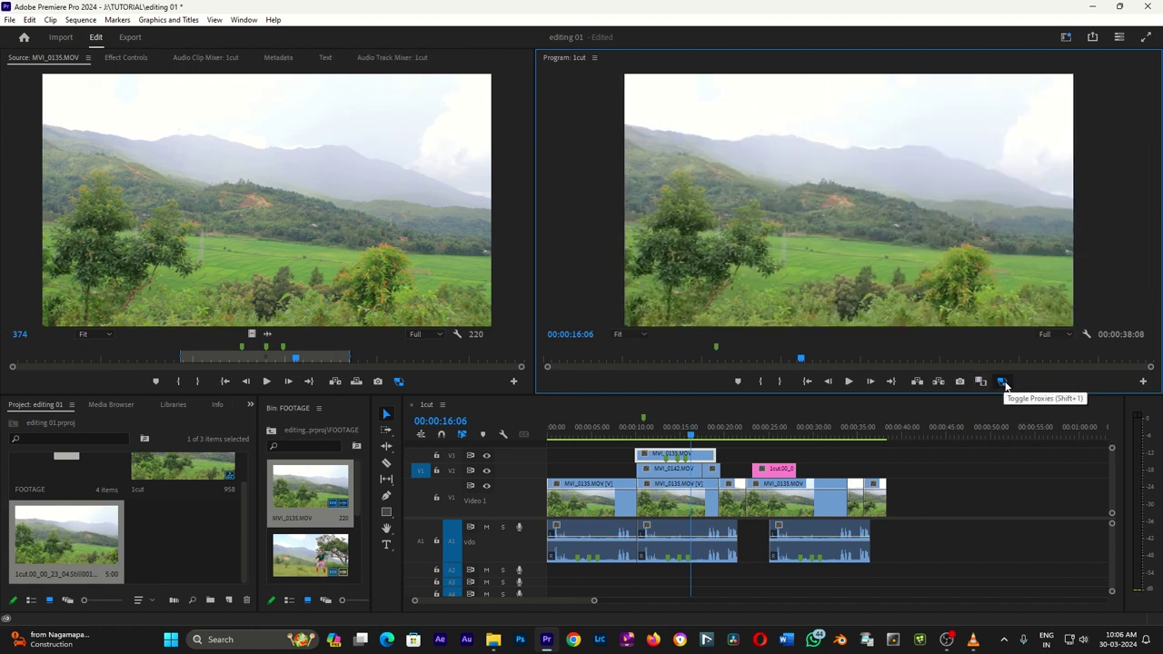
Step: Toggle proxies off and on, then inspect and dismiss the V1 MVI_0135.MOV clip's context menu
left_click(1003, 383)
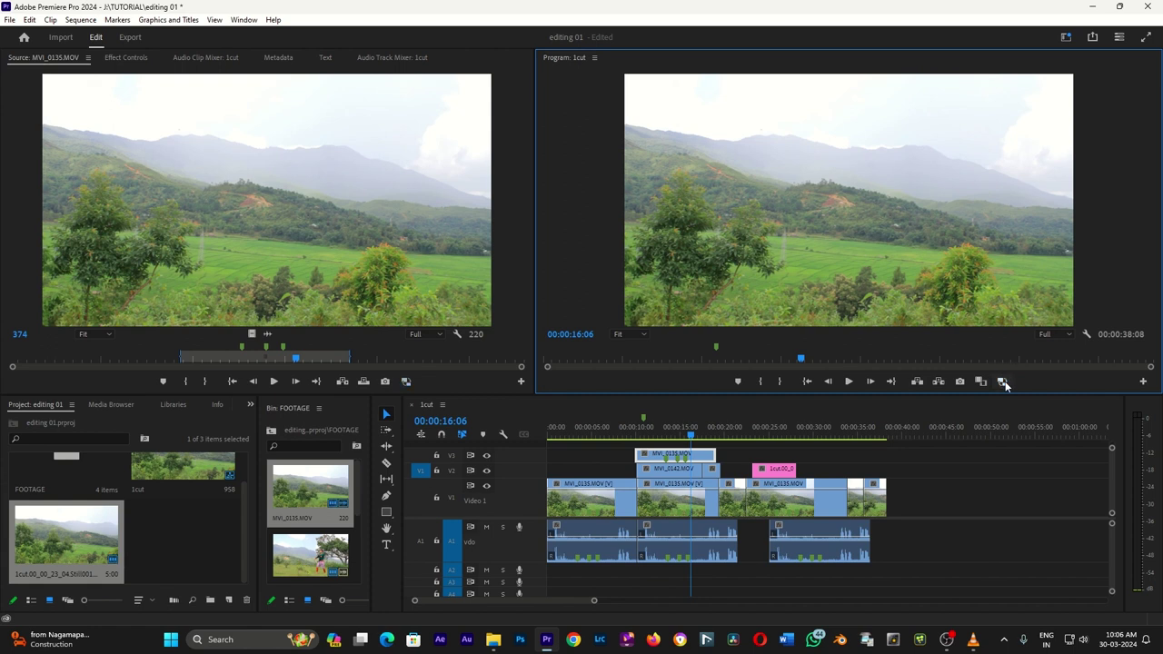
left_click(1004, 383)
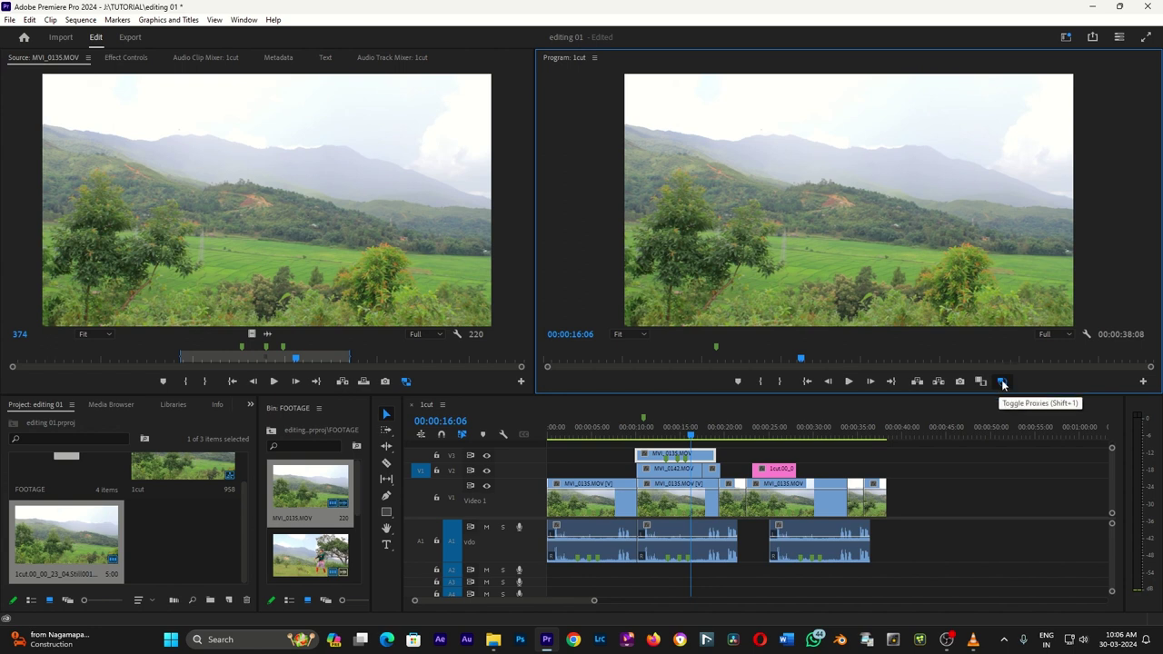
left_click(684, 437)
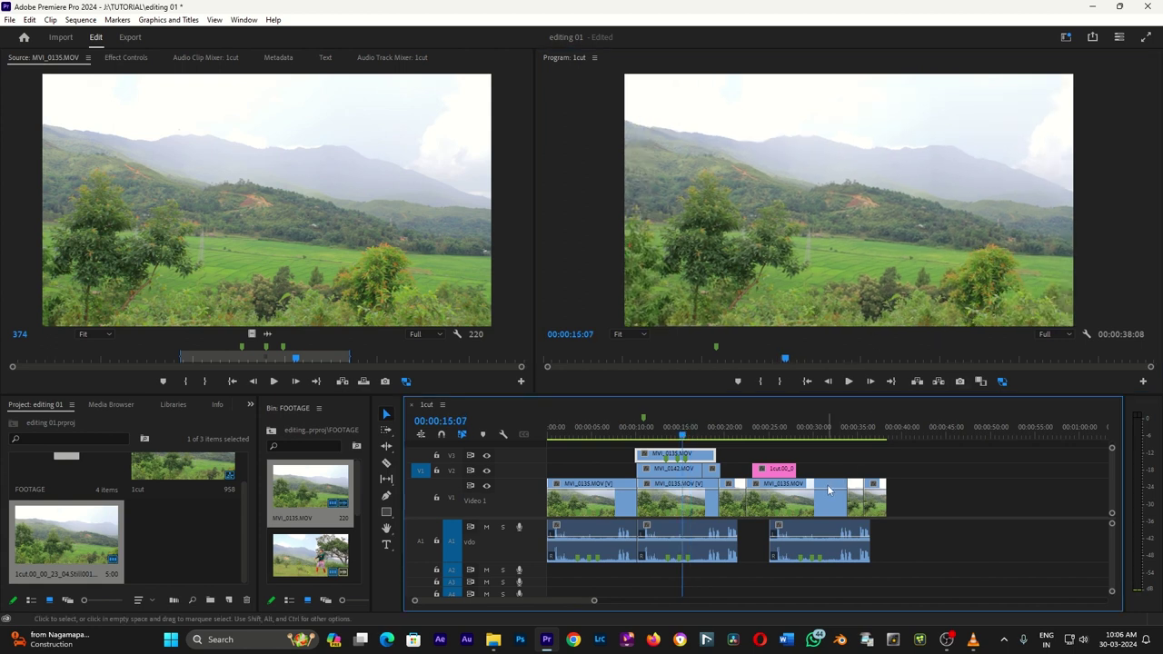
left_click(814, 506)
right_click(815, 506)
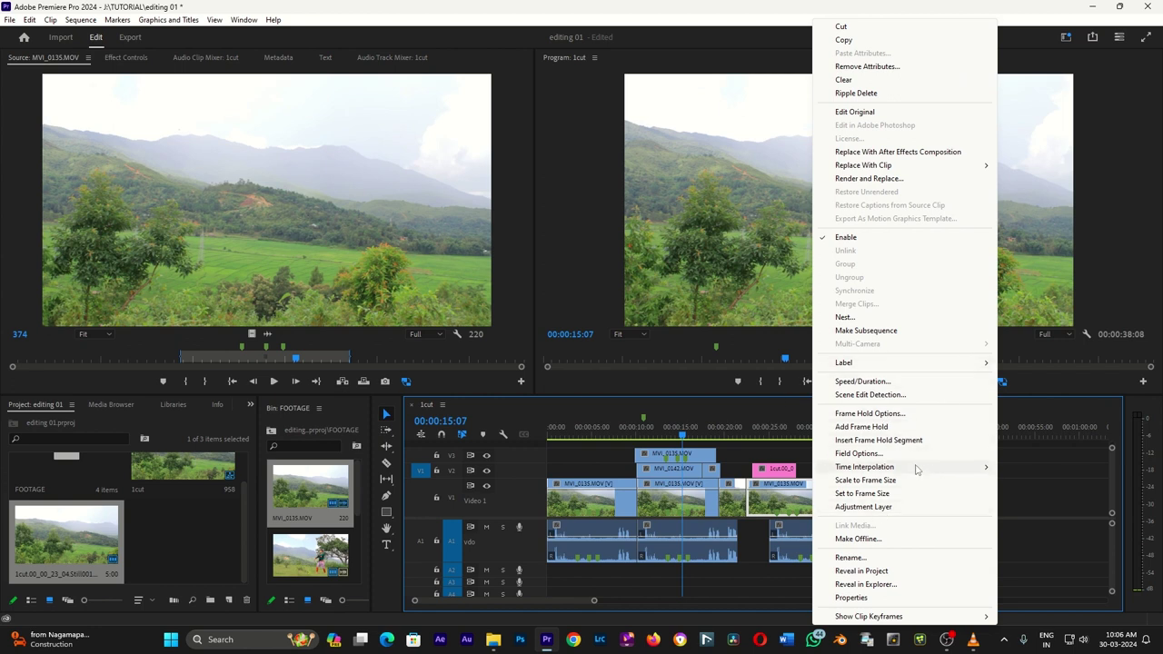
left_click(1041, 440)
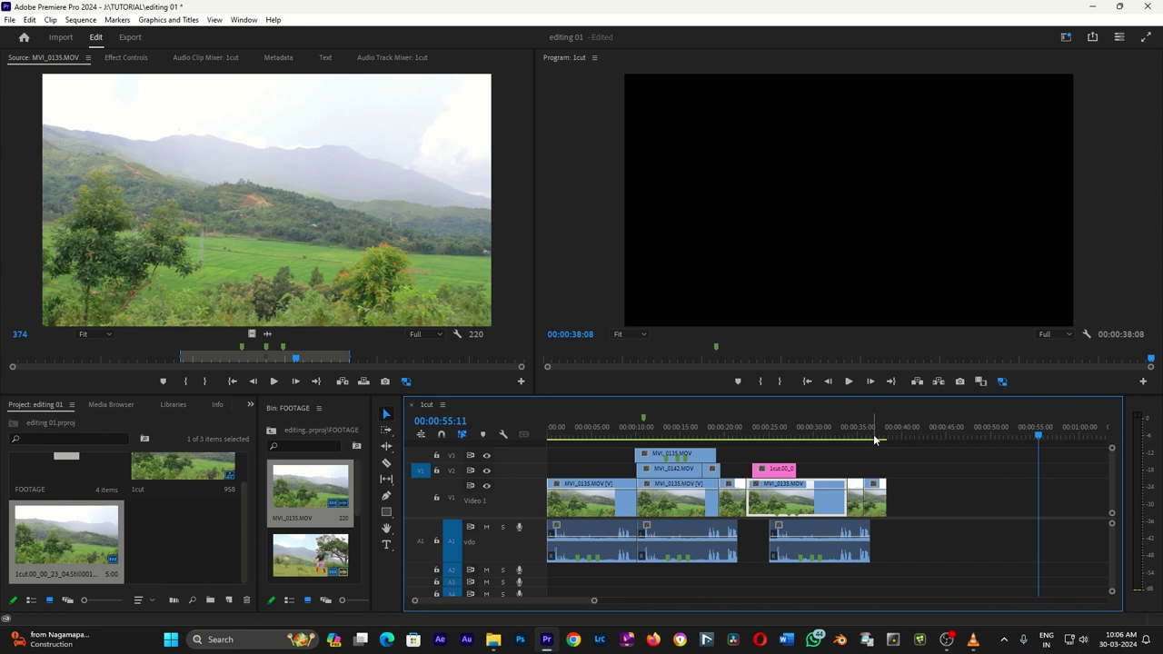
Step: At 00:00:36:17, switch proxy playback off
left_click(876, 440)
left_click(1002, 381)
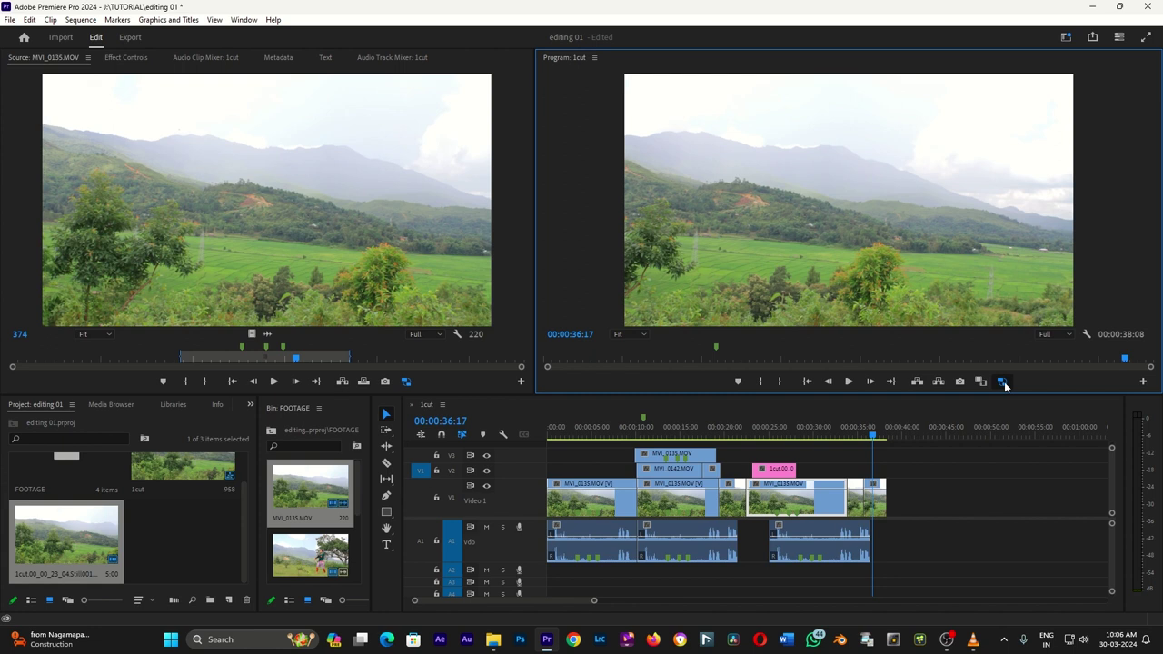
left_click(1002, 382)
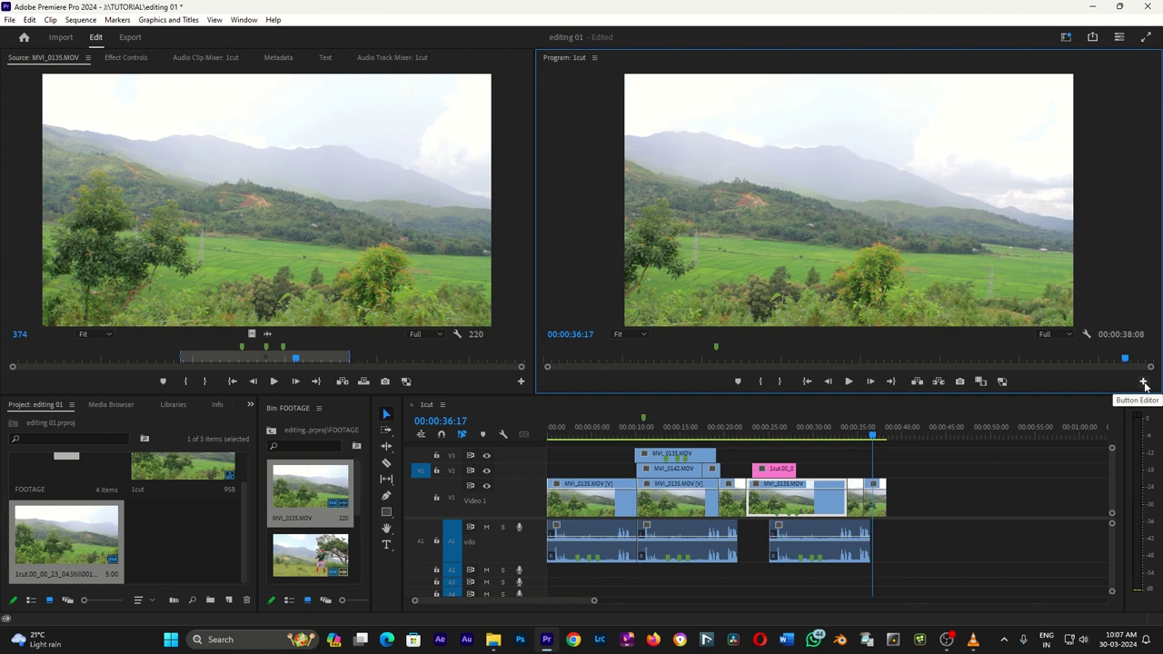
Step: Add the Global FX Mute button to the Program monitor's button bar via the Button Editor
left_click(1144, 384)
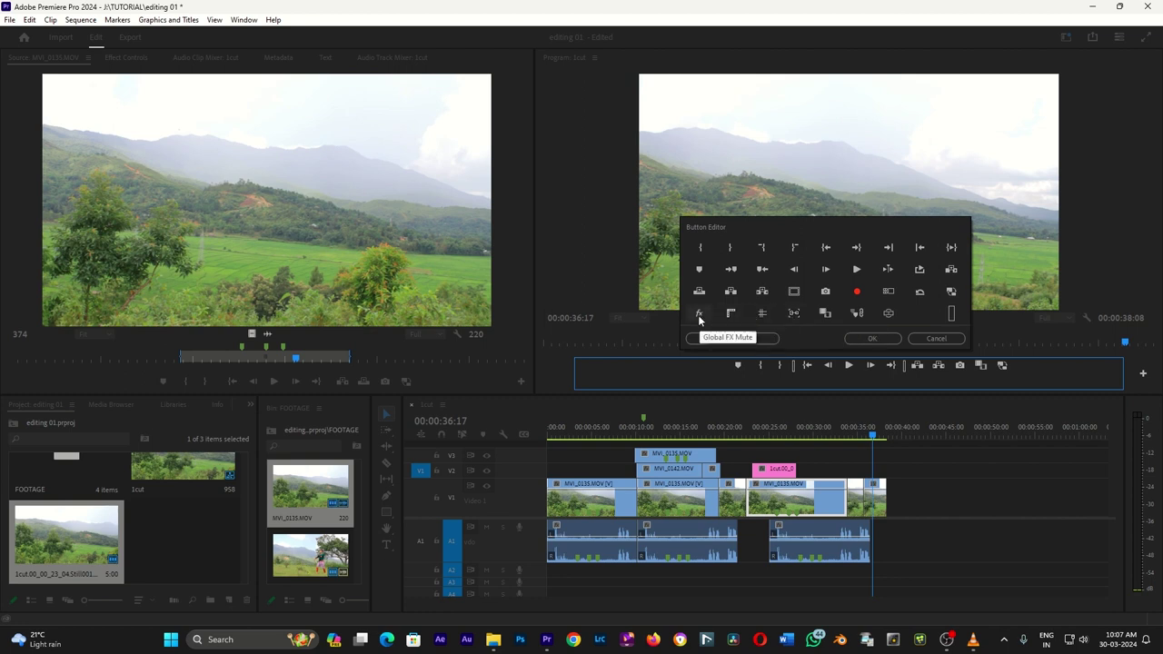
left_click_drag(700, 316, 1025, 368)
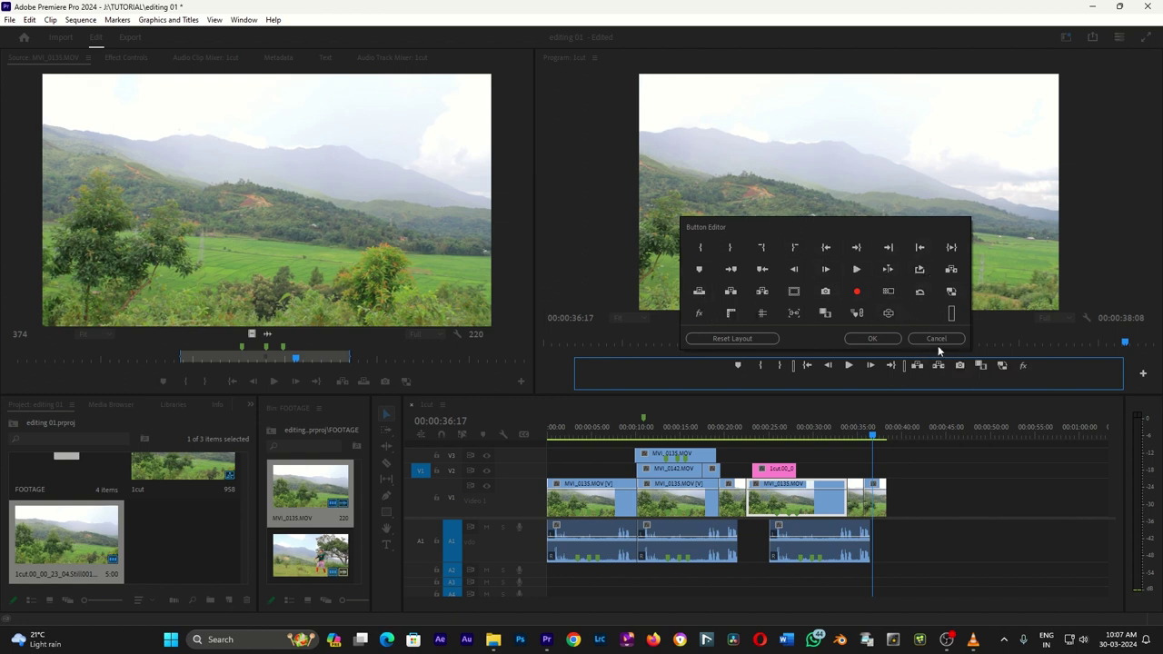
left_click(887, 339)
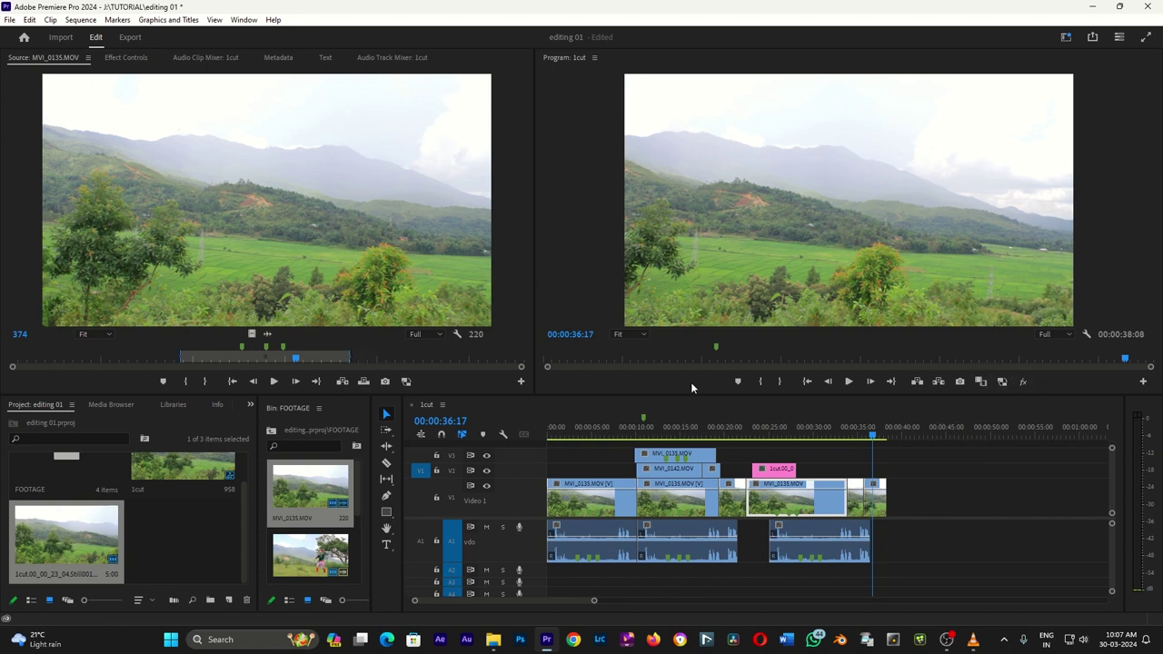
left_click(703, 435)
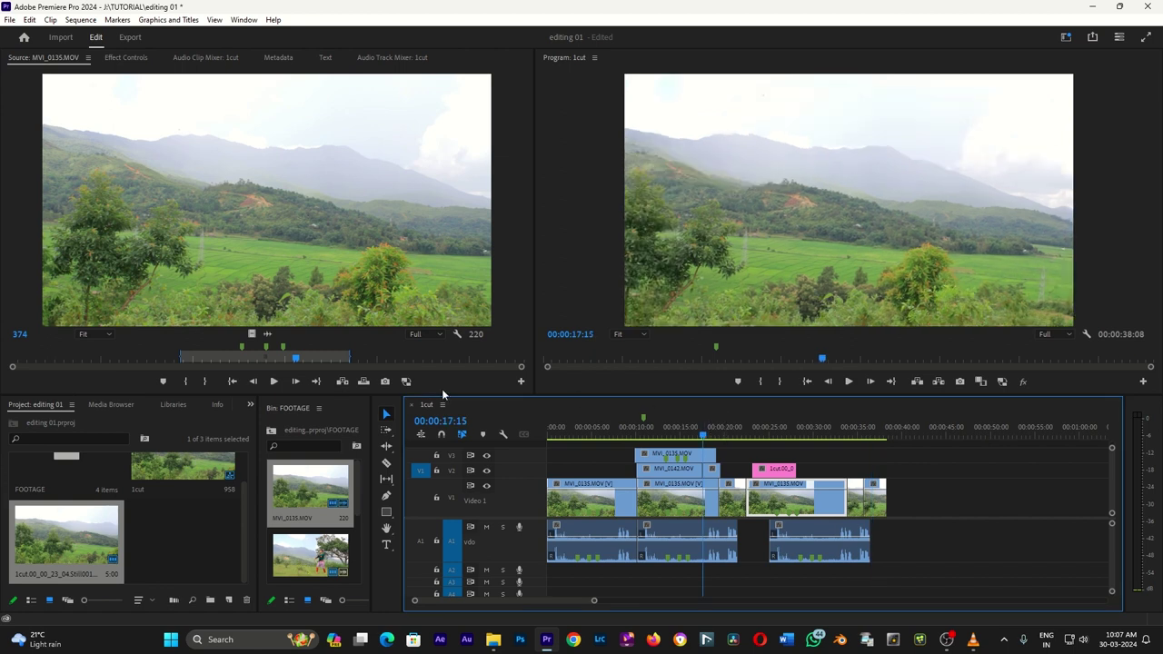